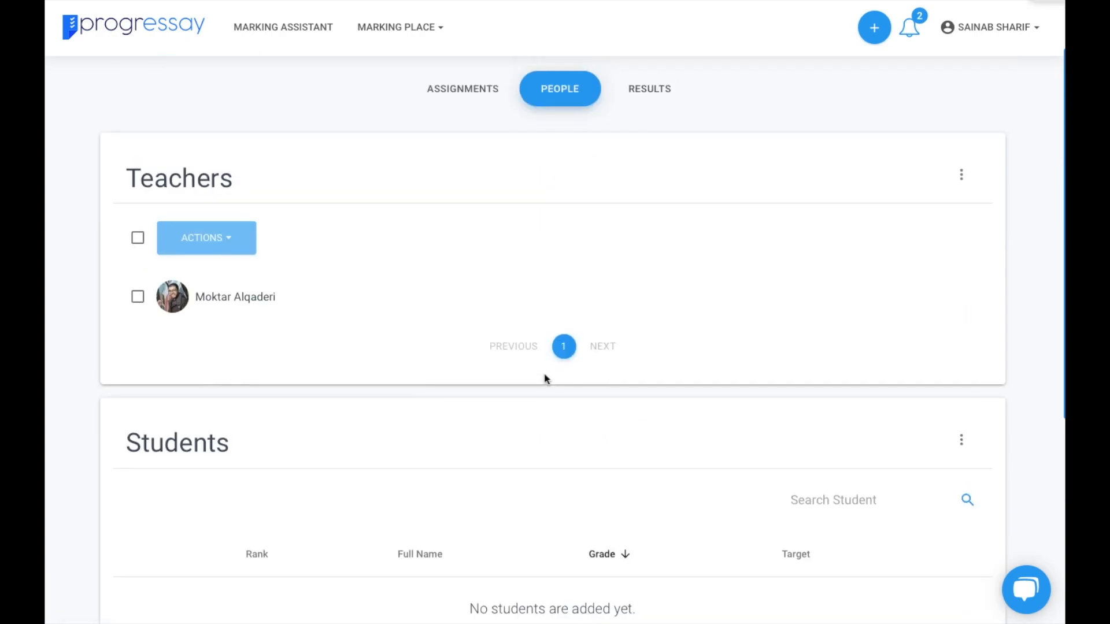
- Scroll the class People page to check the listed teacher and the empty students section
{"action": "scroll", "coordinate": [546, 378], "scroll_direction": "down", "scroll_amount": 4}
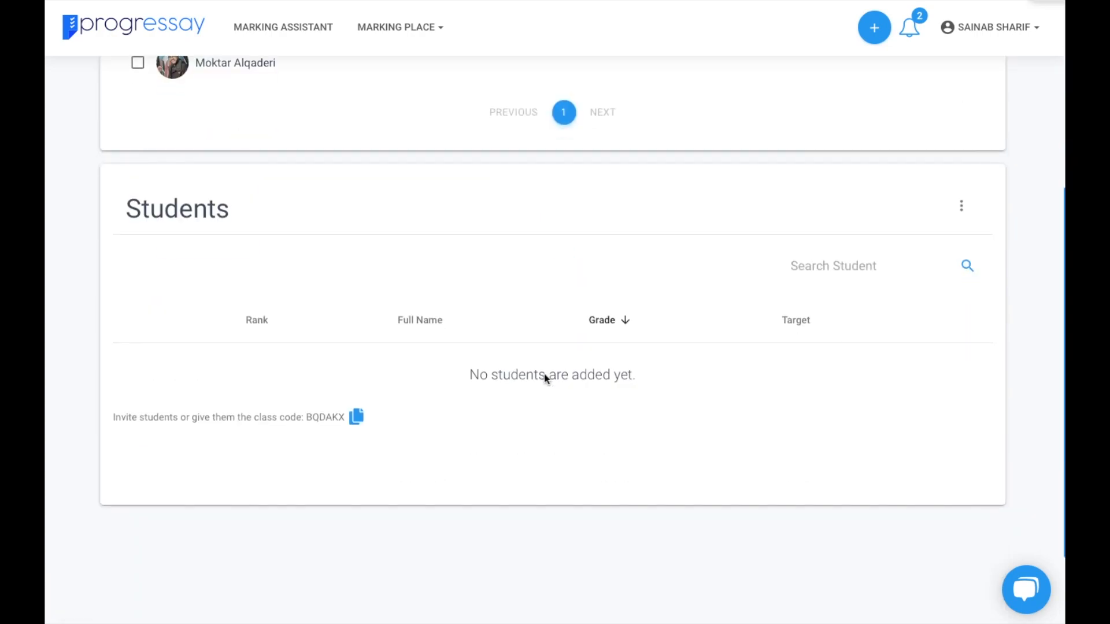
- Start adding a single student and enter the student's first name and e-mail address
{"action": "left_click", "coordinate": [961, 206]}
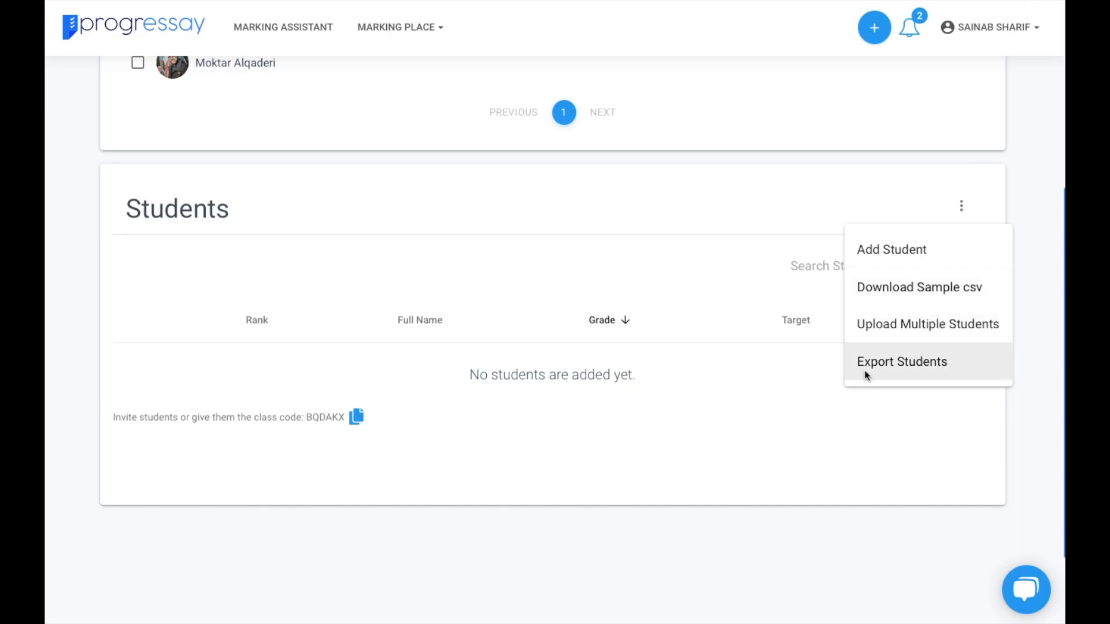
{"action": "left_click", "coordinate": [900, 246]}
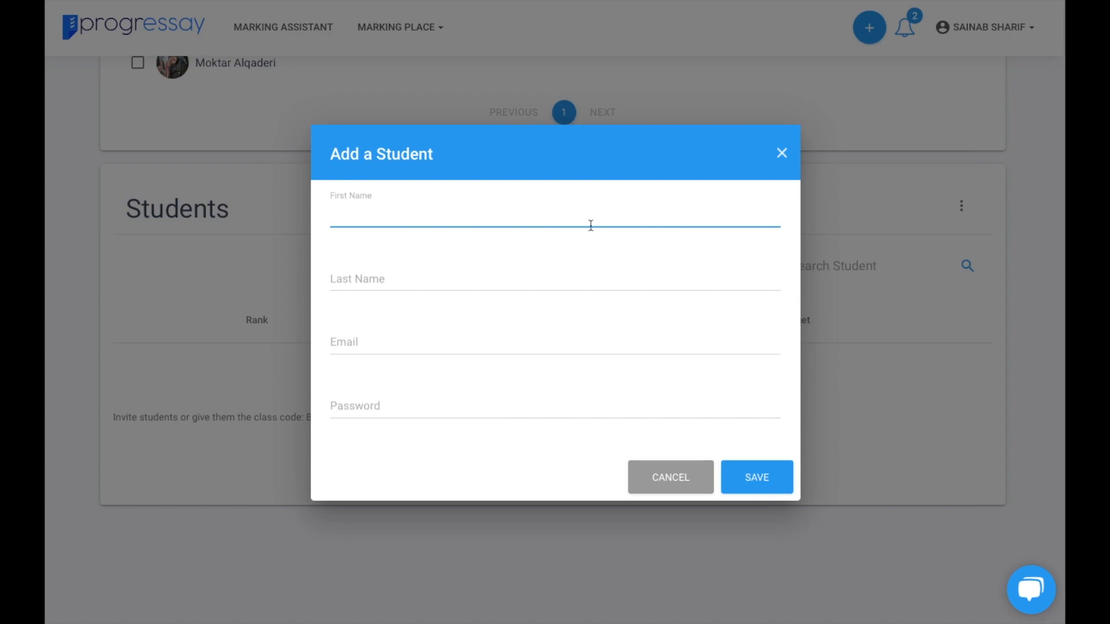
{"action": "type", "text": "sainab"}
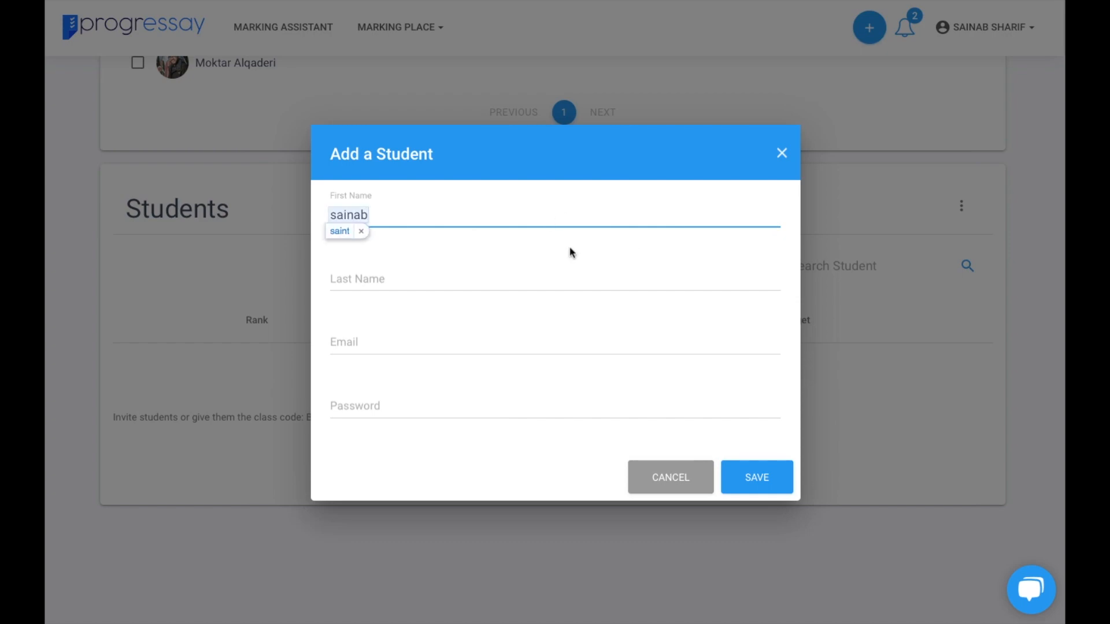
{"action": "left_click", "coordinate": [490, 278]}
{"action": "left_click", "coordinate": [493, 345]}
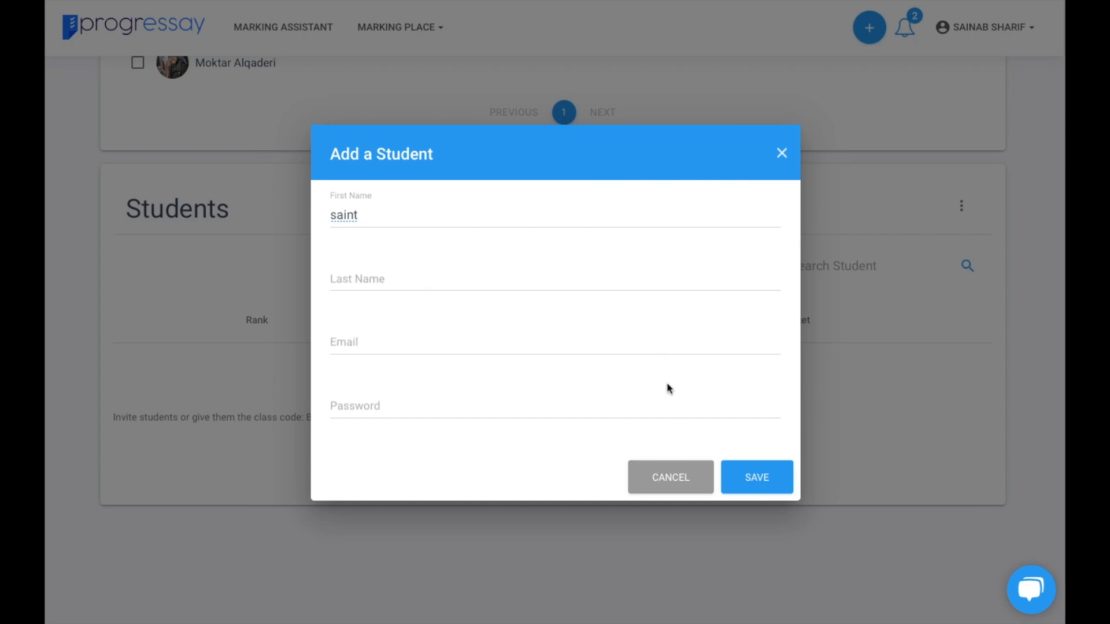
{"action": "left_click", "coordinate": [416, 339]}
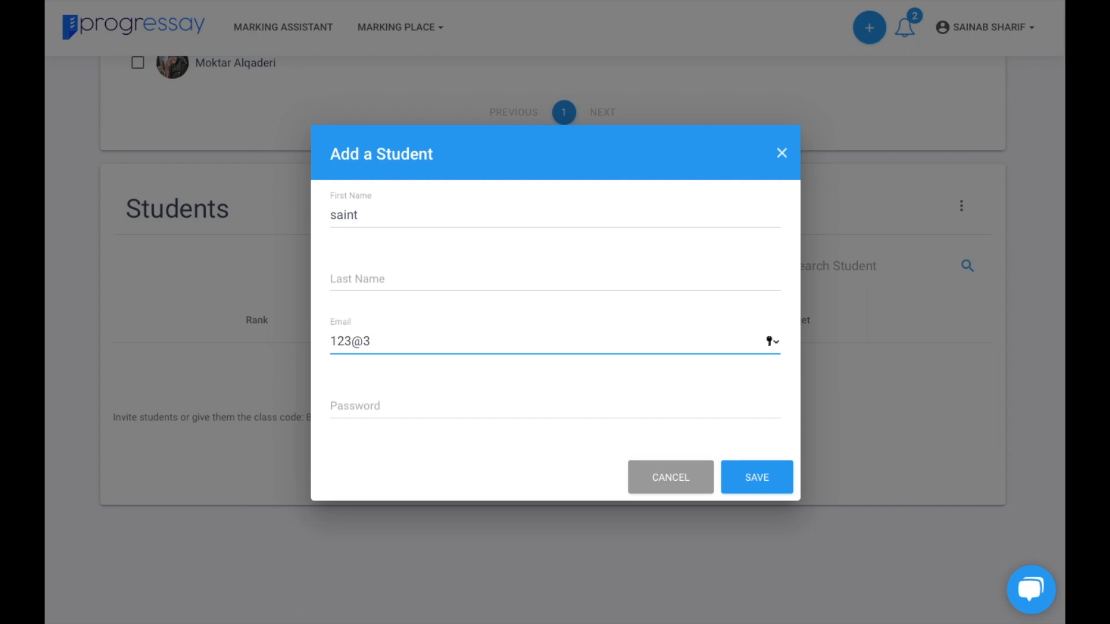
- Set the student's password, fill in the missing last name, and save the student
{"action": "left_click", "coordinate": [405, 404]}
{"action": "type", "text": "123"}
{"action": "left_click", "coordinate": [744, 483]}
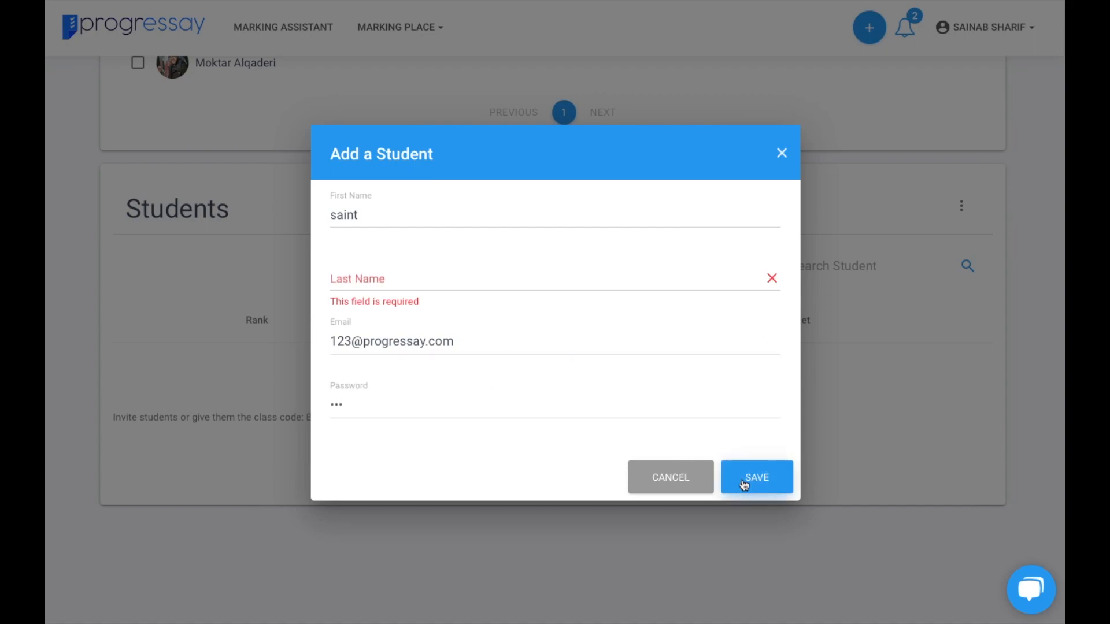
{"action": "left_click", "coordinate": [356, 272]}
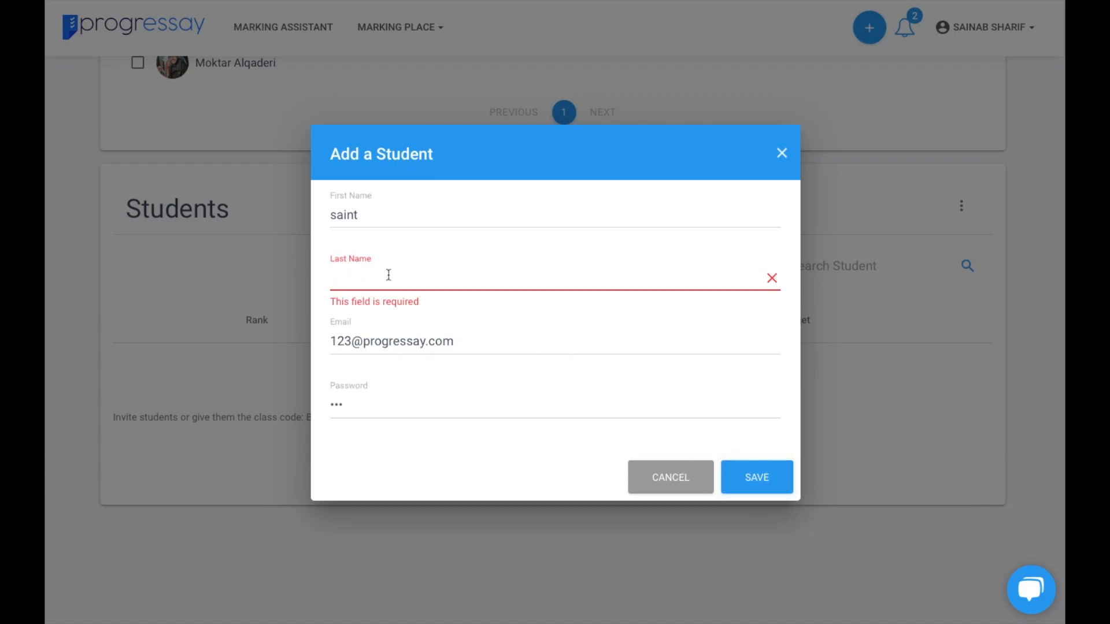
{"action": "type", "text": "S"}
{"action": "left_click", "coordinate": [734, 484]}
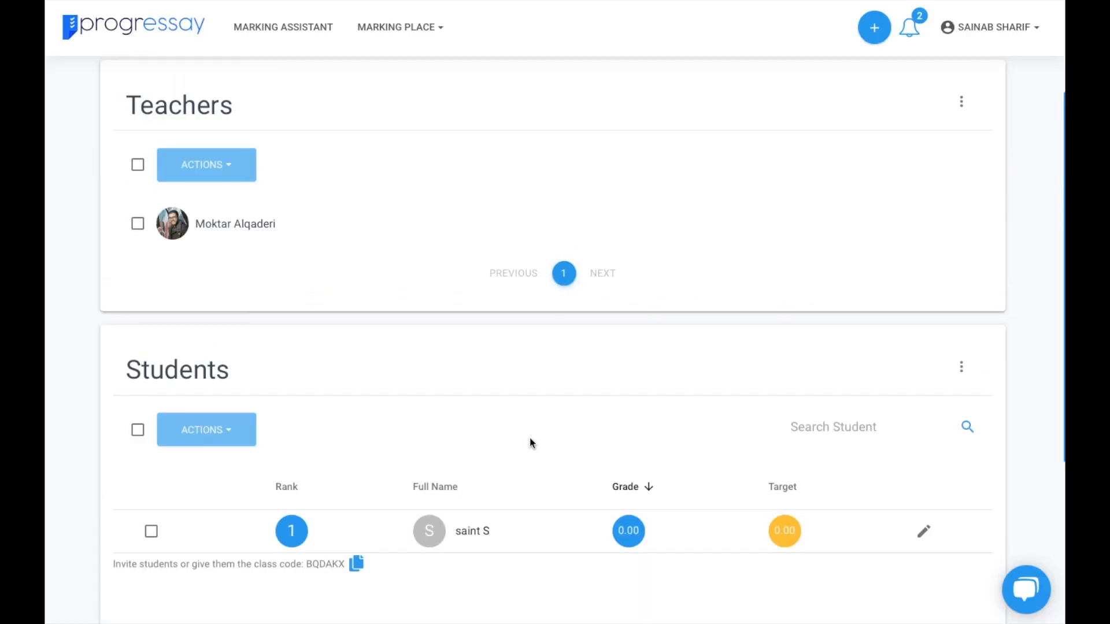
{"action": "scroll", "coordinate": [529, 438], "scroll_direction": "up", "scroll_amount": 3}
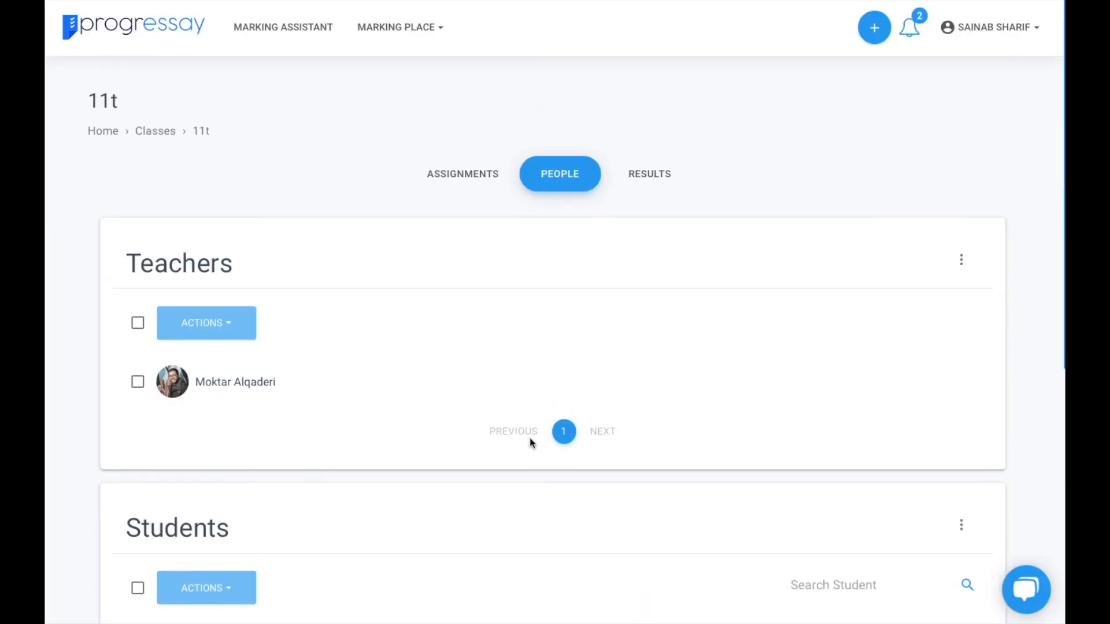
- Create the assignment 'How to use adjectives' with topic 1, module 13, due 31 March 2020, and open it
{"action": "left_click", "coordinate": [468, 174]}
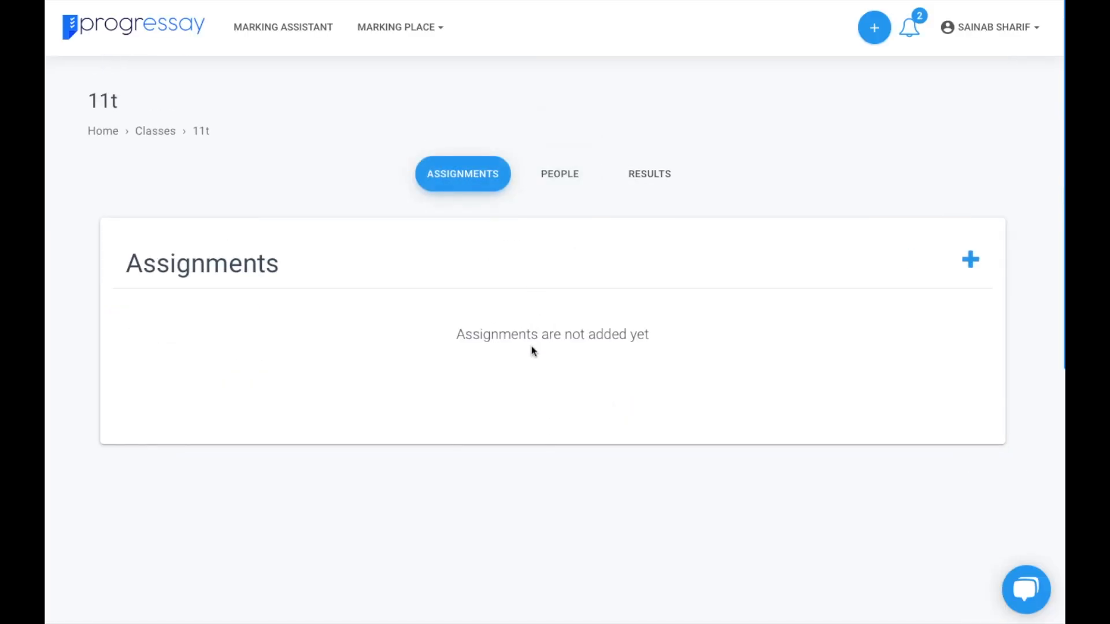
{"action": "left_click", "coordinate": [971, 260]}
{"action": "left_click", "coordinate": [489, 128]}
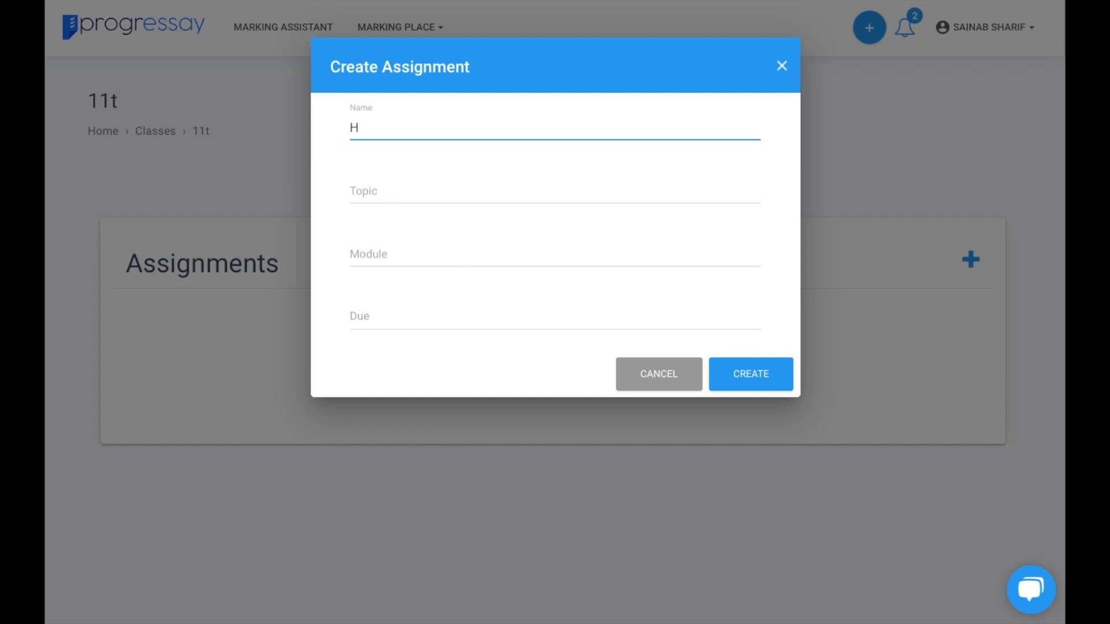
{"action": "type", "text": "How to use adjectives"}
{"action": "left_click", "coordinate": [389, 196]}
{"action": "type", "text": "1"}
{"action": "left_click", "coordinate": [432, 254]}
{"action": "type", "text": "13"}
{"action": "left_click", "coordinate": [450, 316]}
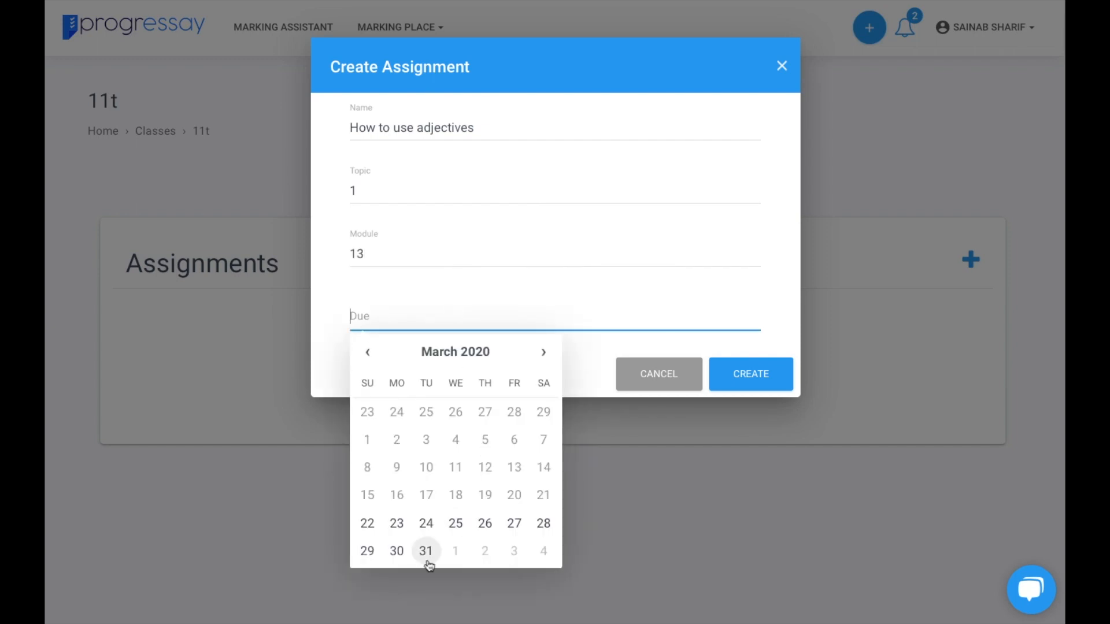
{"action": "left_click", "coordinate": [426, 552]}
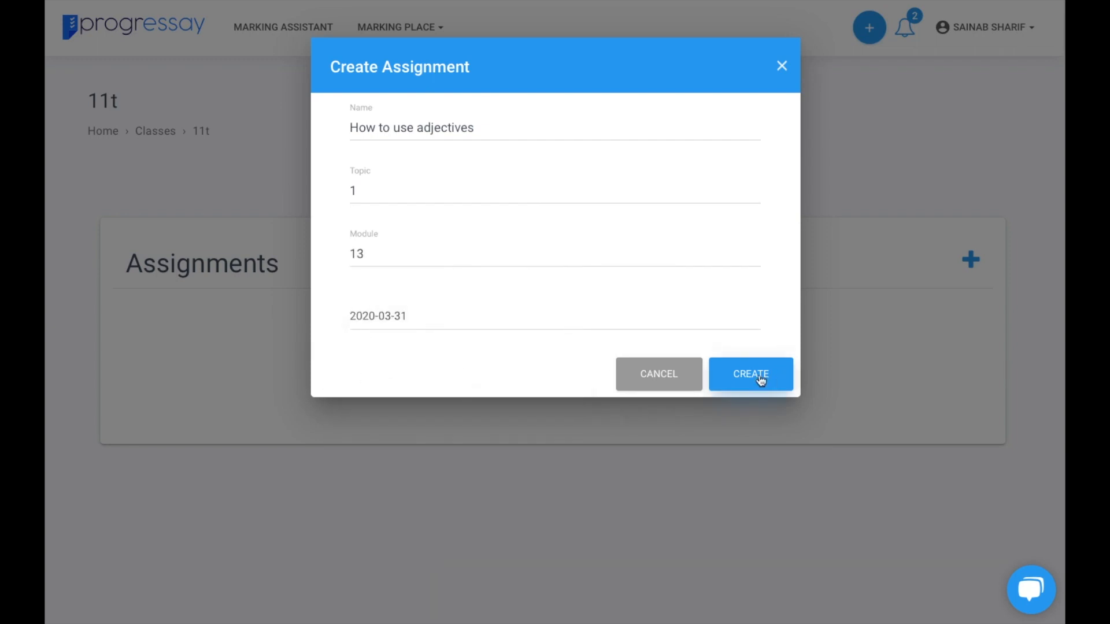
{"action": "left_click", "coordinate": [758, 378]}
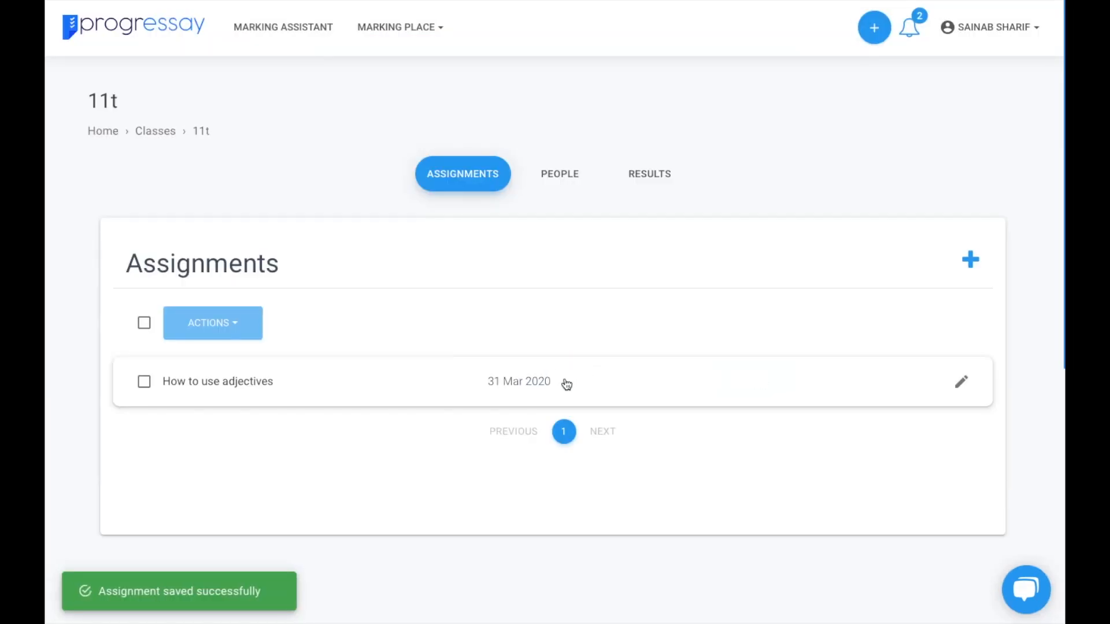
{"action": "left_click", "coordinate": [537, 381]}
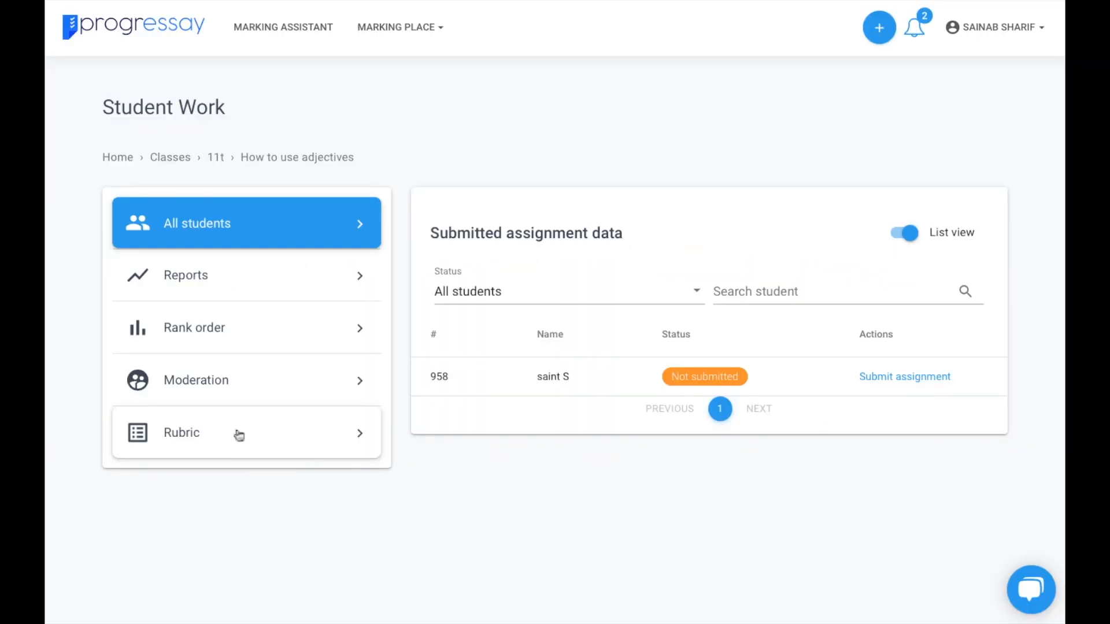
- View the assignment's rubrics, browse Template Rubrics, then start a new rubric from My Rubrics
{"action": "left_click", "coordinate": [242, 435]}
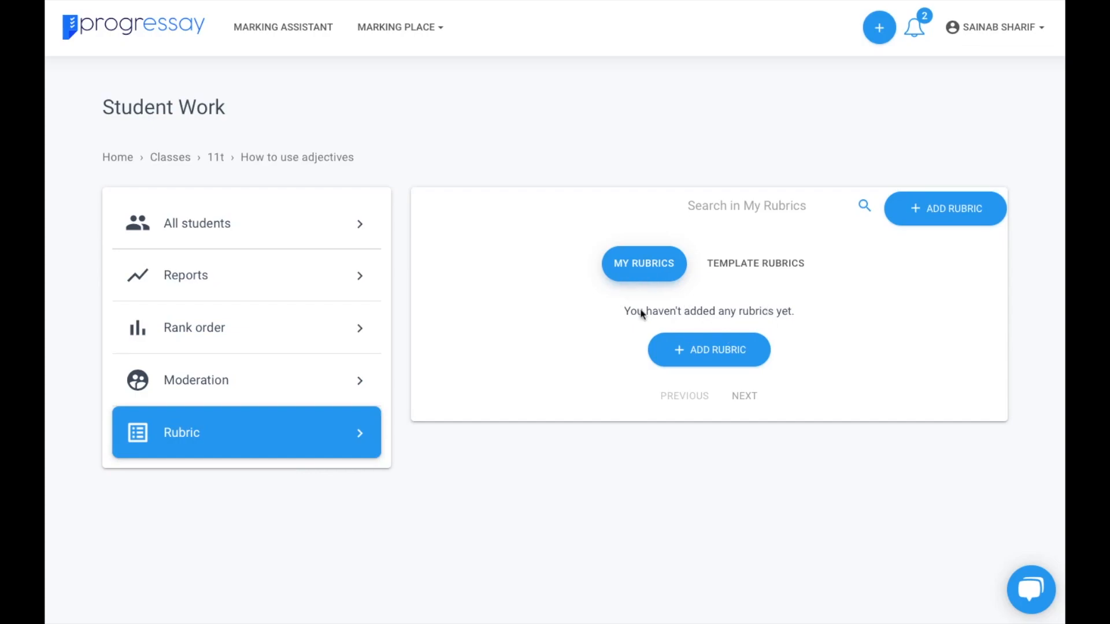
{"action": "left_click", "coordinate": [760, 265]}
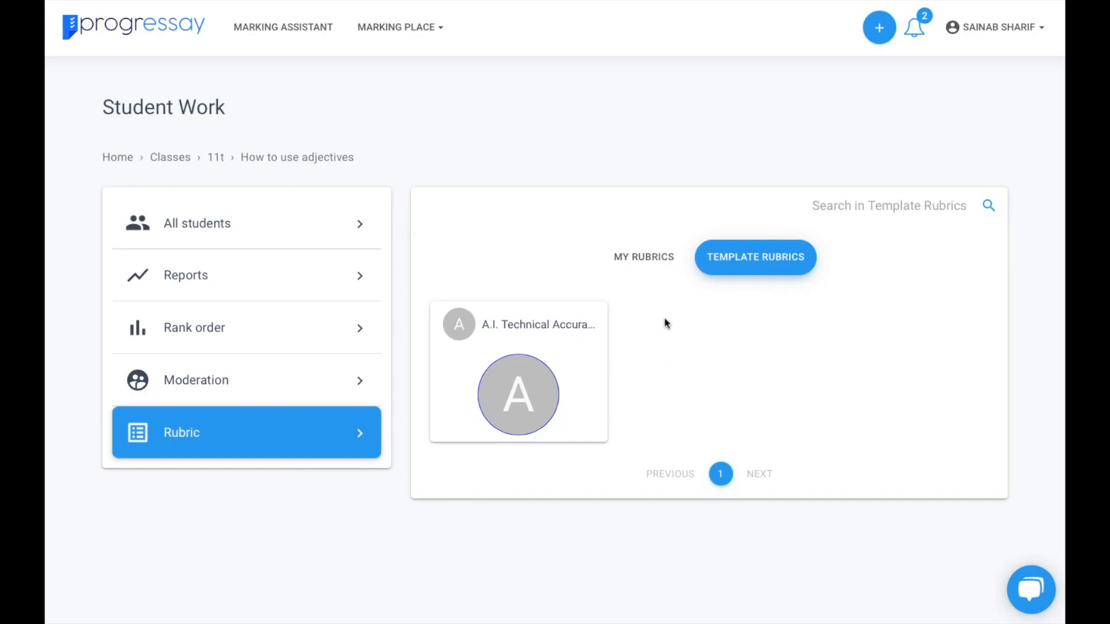
{"action": "left_click", "coordinate": [640, 256]}
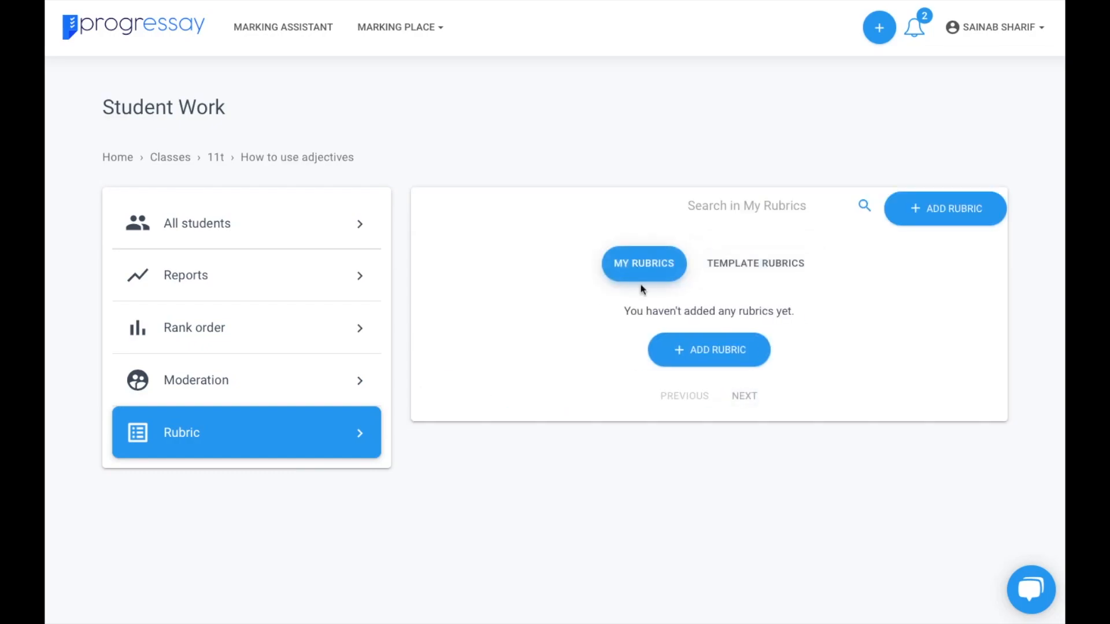
{"action": "left_click", "coordinate": [710, 351]}
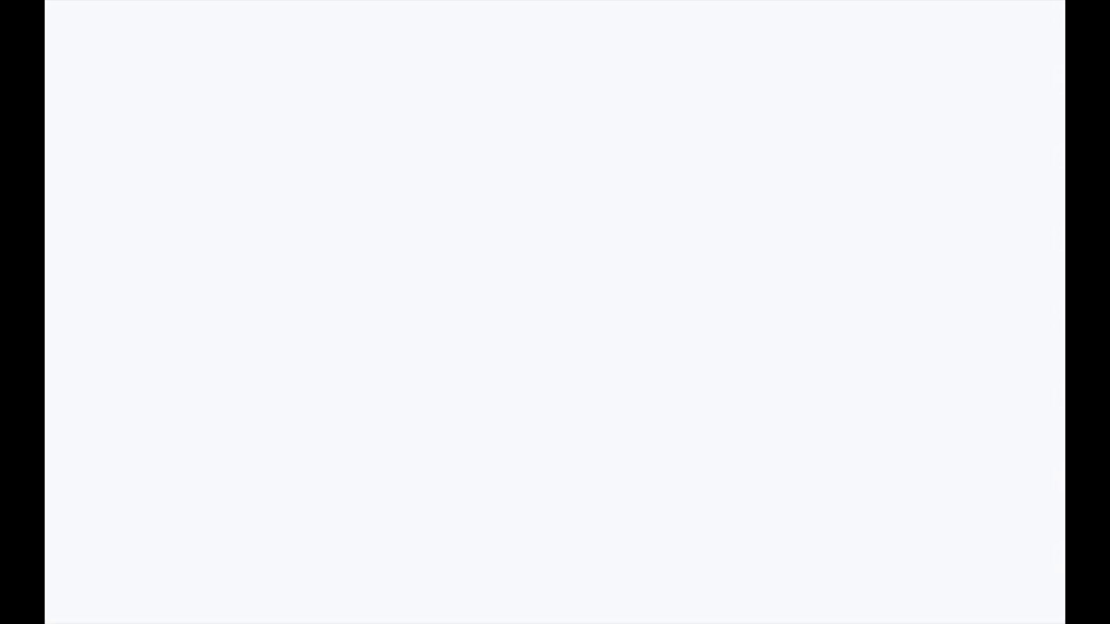
- Name the rubric 'Test rubric (mark scheme)' and set its Over Marks to 10
{"action": "left_click", "coordinate": [277, 178]}
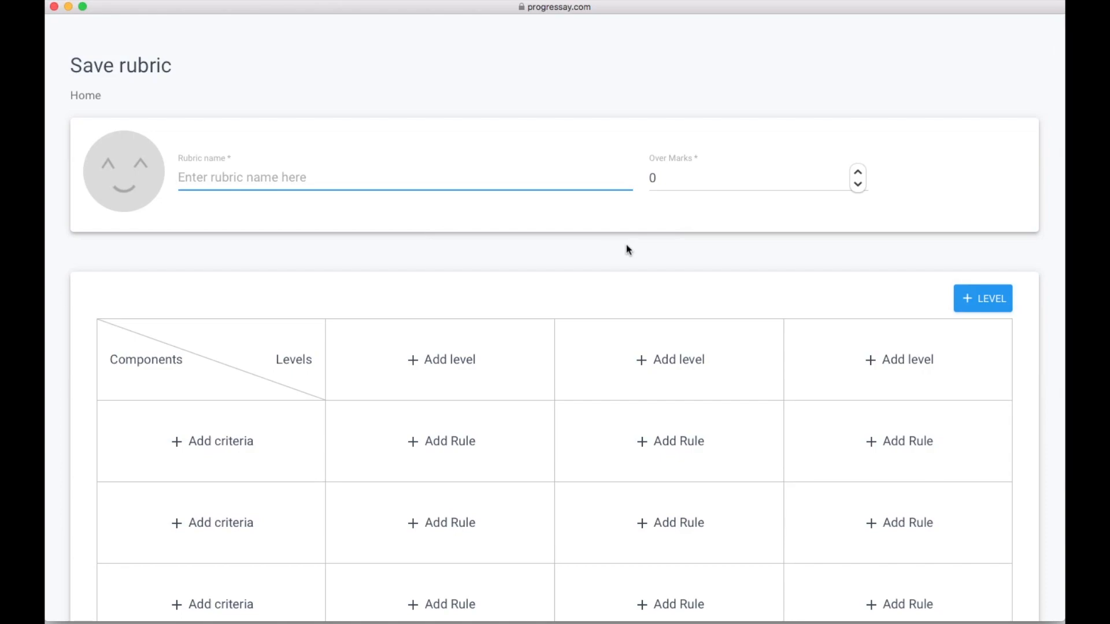
{"action": "type", "text": "Test rubri"}
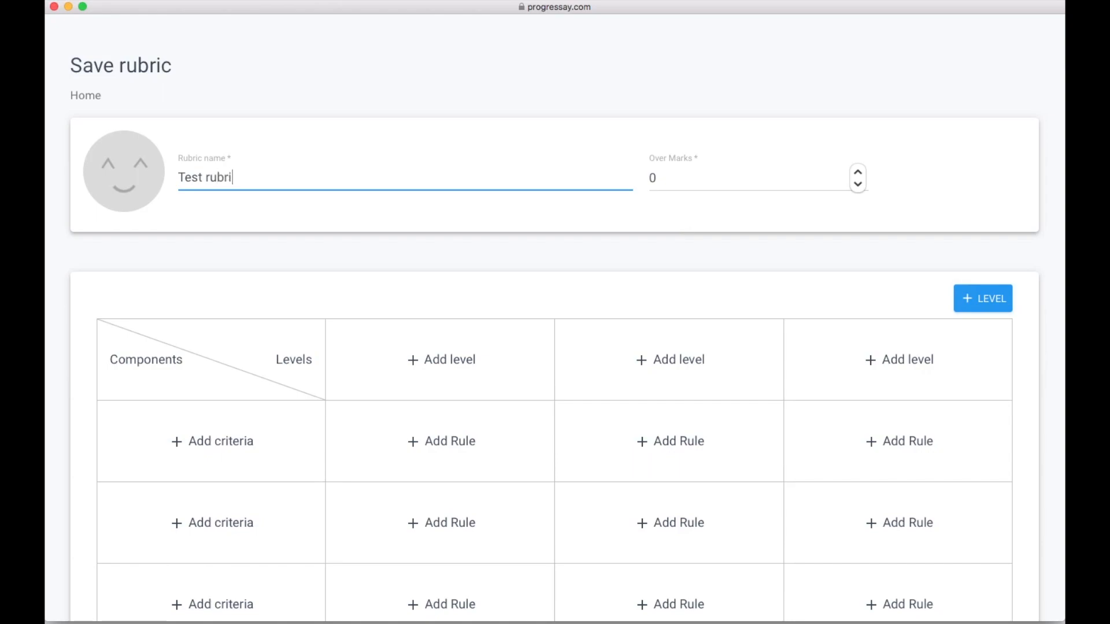
{"action": "type", "text": "c (mark scheme"}
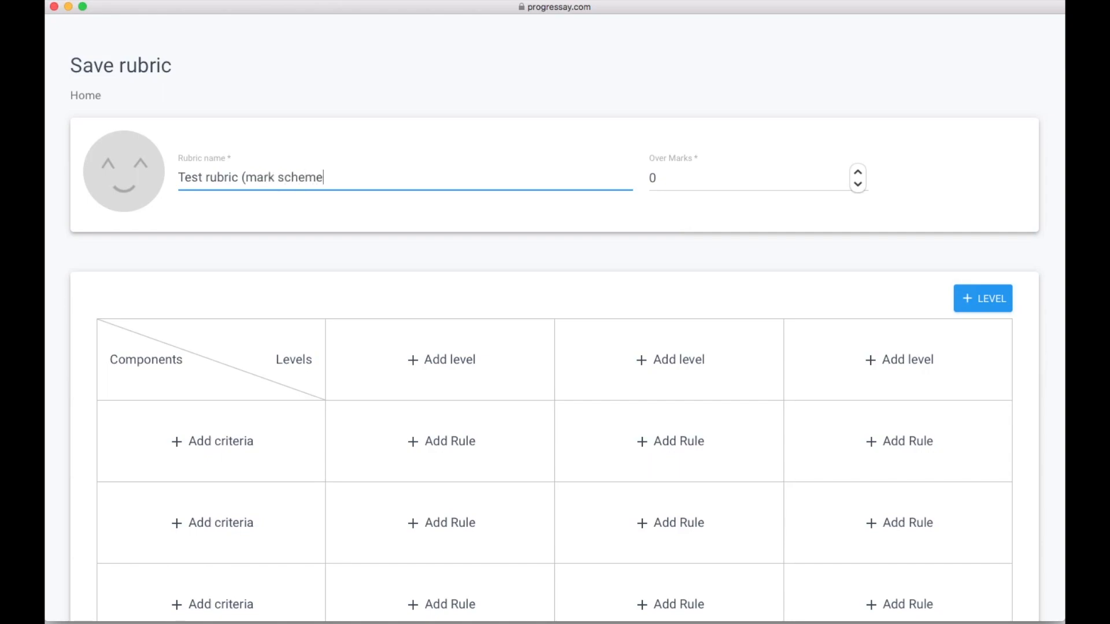
{"action": "key", "text": "Tab"}
{"action": "type", "text": "10"}
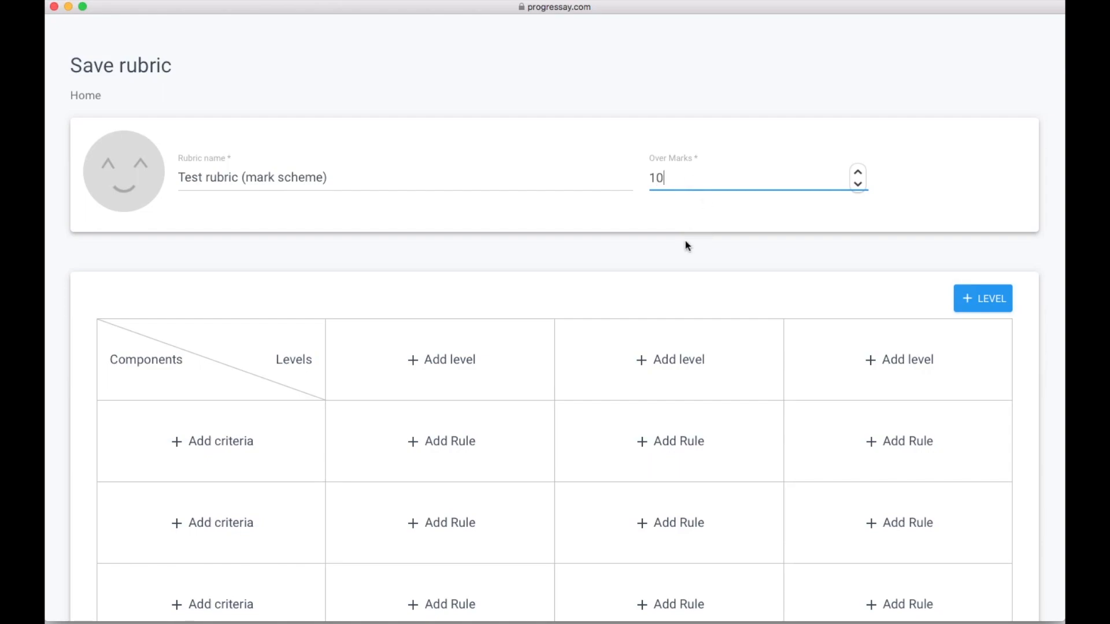
{"action": "scroll", "coordinate": [488, 304], "scroll_direction": "down", "scroll_amount": 2}
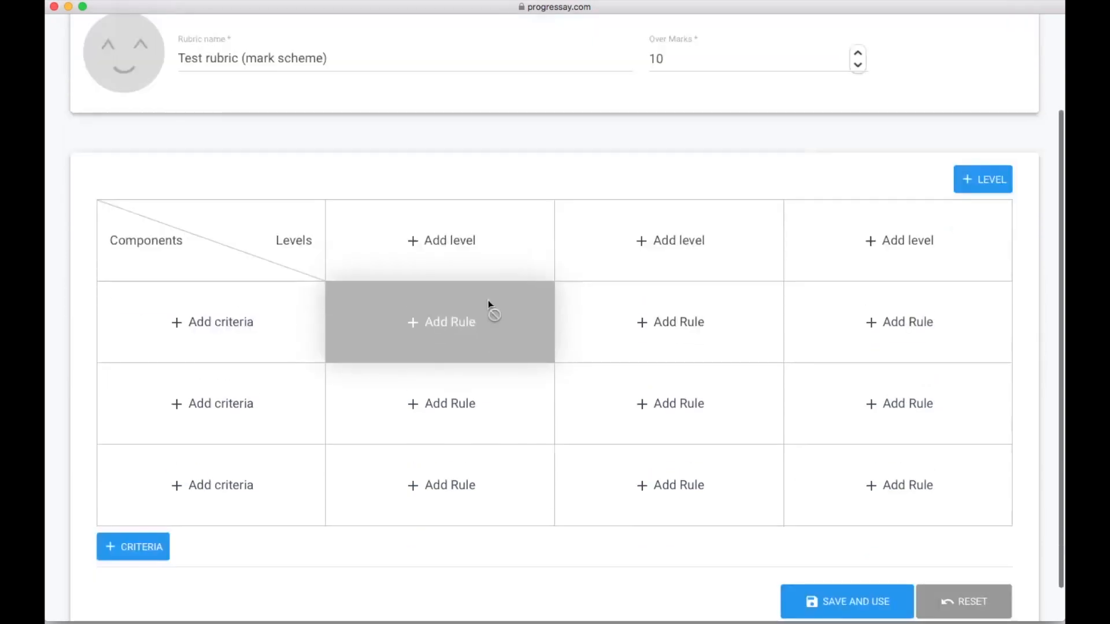
{"action": "left_click", "coordinate": [446, 260]}
- Add mark level 1 with maximum 5 marks and level 2 with maximum 10 marks
{"action": "left_click", "coordinate": [402, 162]}
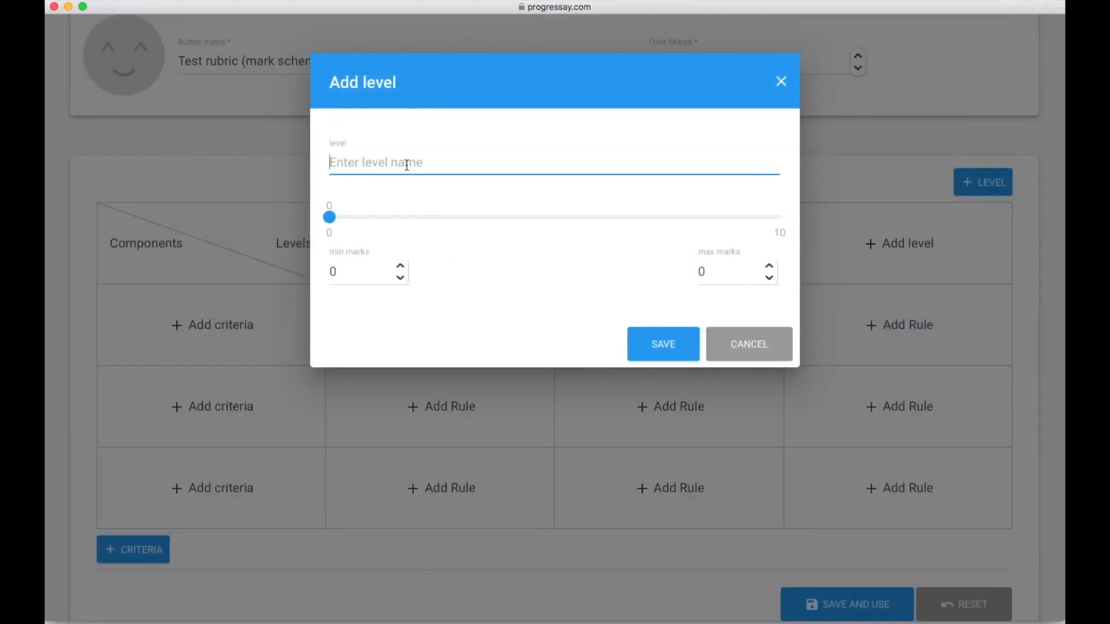
{"action": "type", "text": "1"}
{"action": "left_click", "coordinate": [726, 270]}
{"action": "type", "text": "5"}
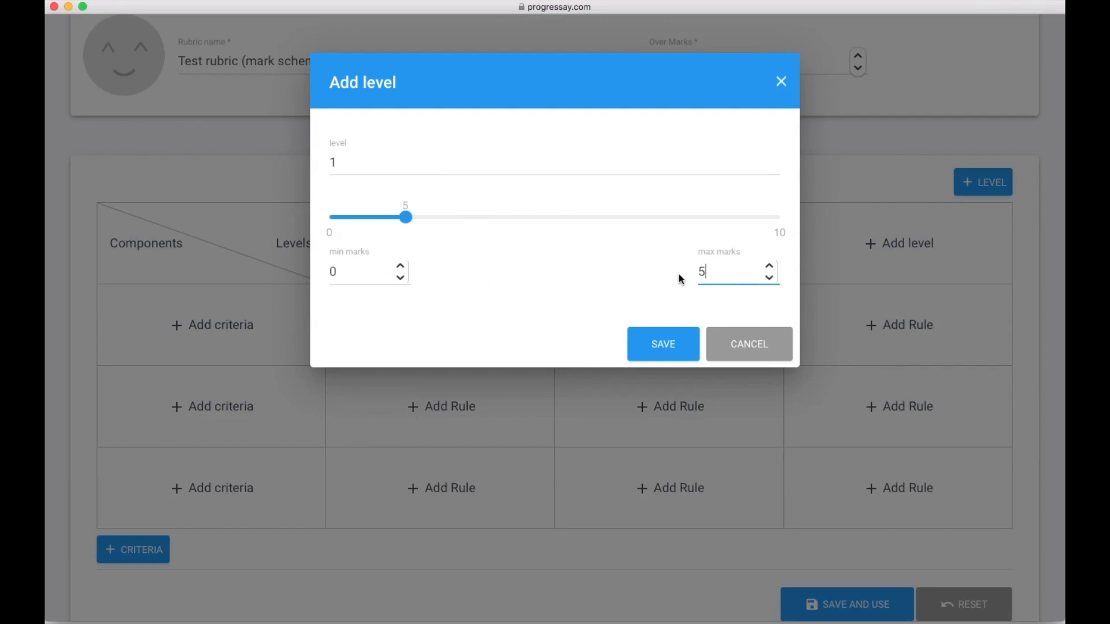
{"action": "left_click", "coordinate": [656, 350]}
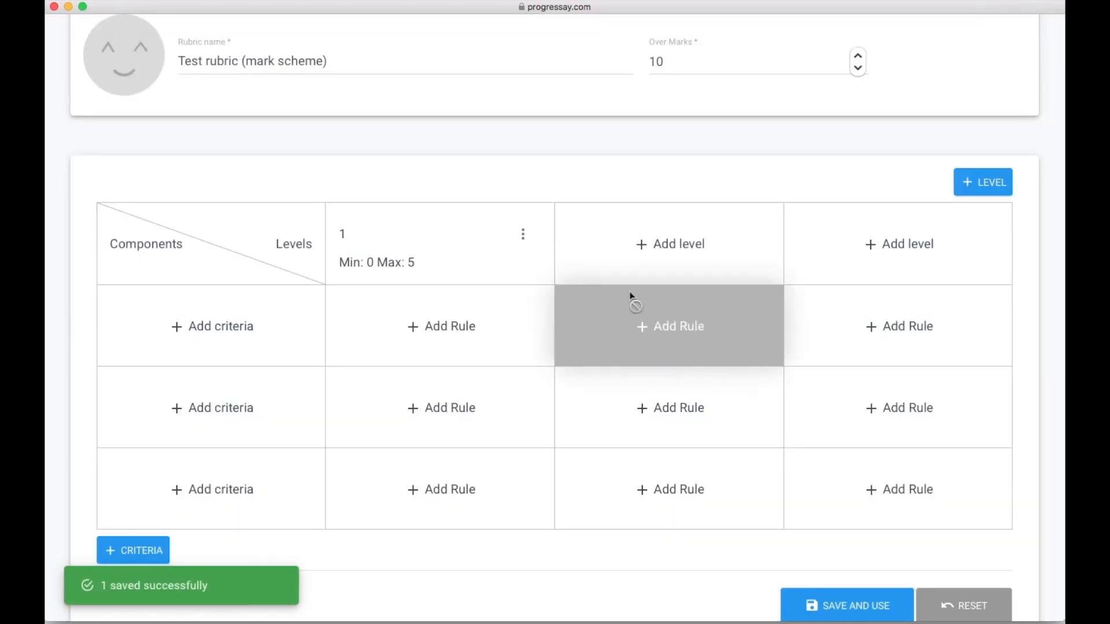
{"action": "left_click", "coordinate": [628, 267]}
{"action": "left_click", "coordinate": [441, 167]}
{"action": "type", "text": "2"}
{"action": "left_click", "coordinate": [336, 272]}
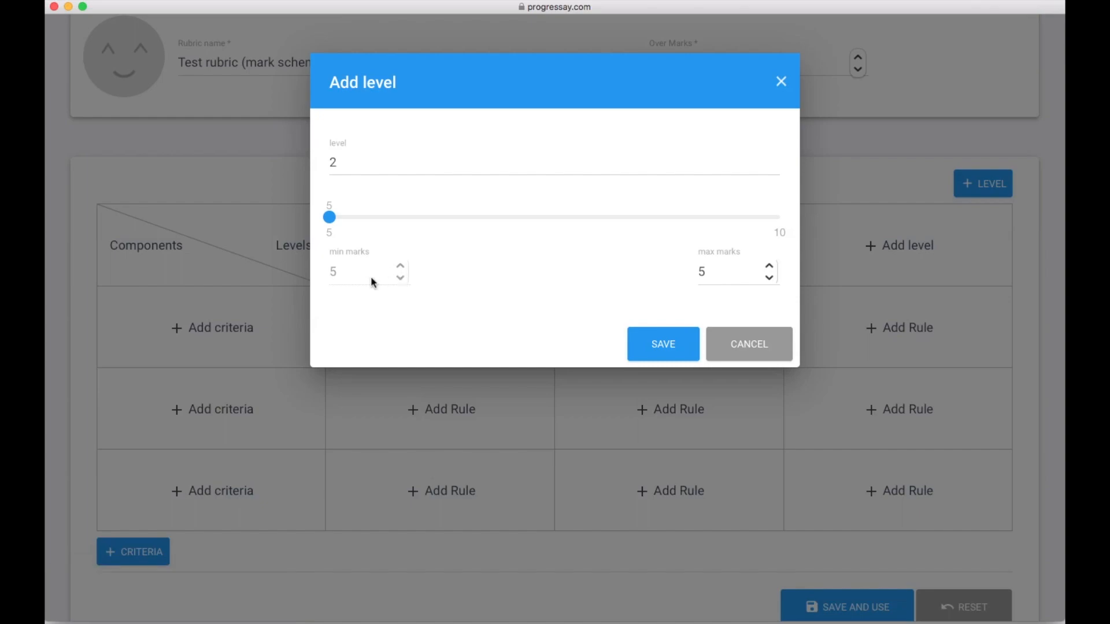
{"action": "left_click_drag", "start_coordinate": [721, 275], "coordinate": [677, 274]}
{"action": "type", "text": "10"}
{"action": "left_click", "coordinate": [660, 345]}
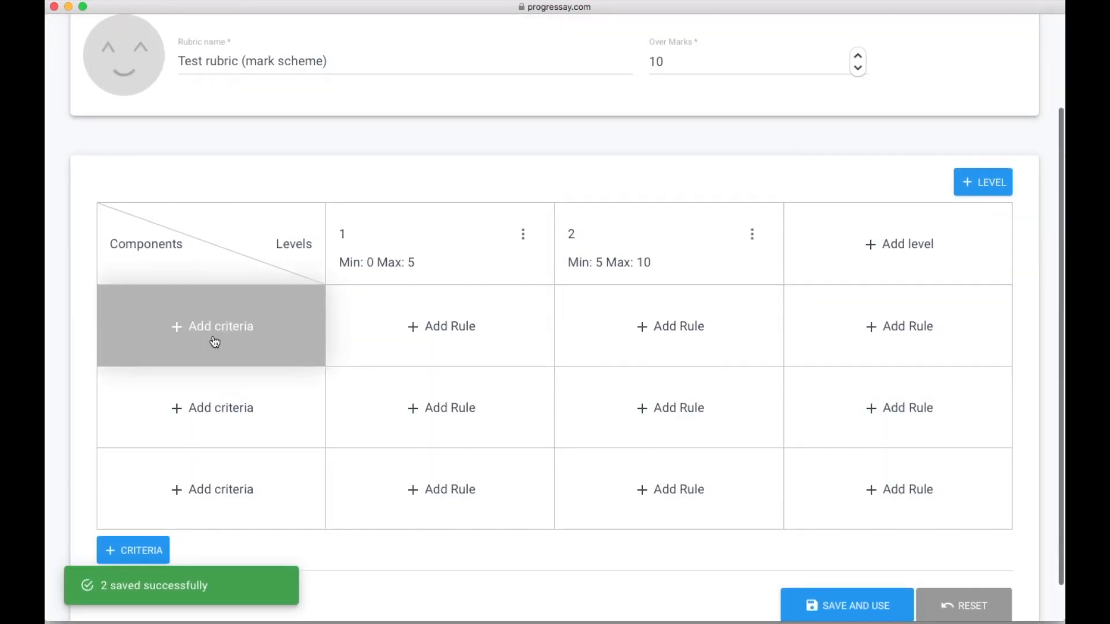
- Add the first component named Assessment Objective 1 worth 5 marks
{"action": "left_click", "coordinate": [215, 342]}
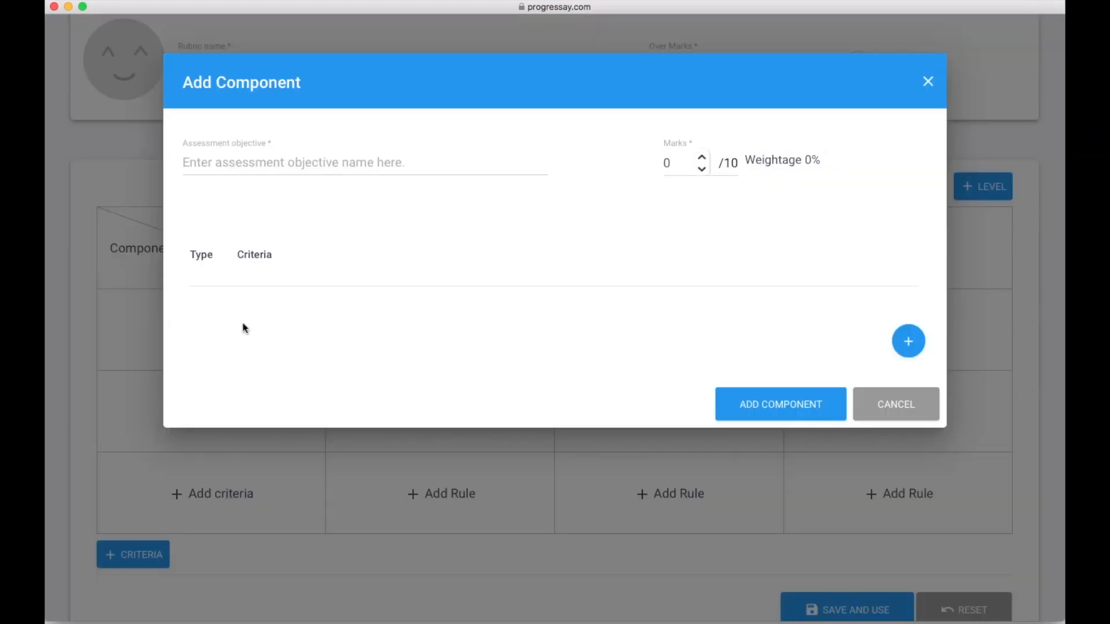
{"action": "double_click", "coordinate": [666, 164]}
{"action": "type", "text": "5"}
{"action": "left_click", "coordinate": [342, 164]}
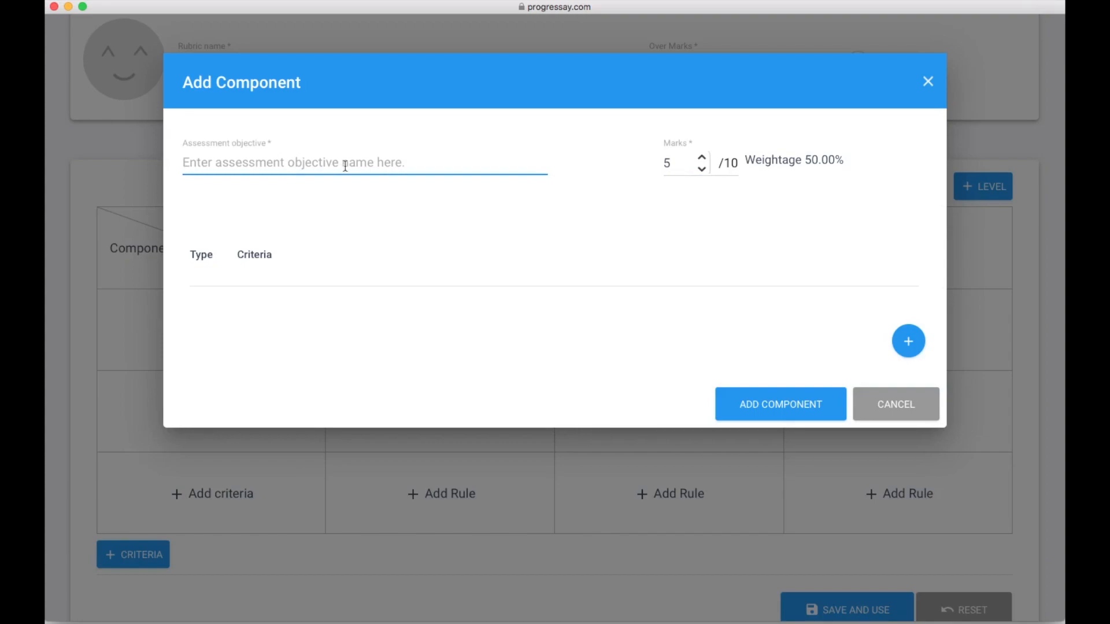
{"action": "type", "text": "A"}
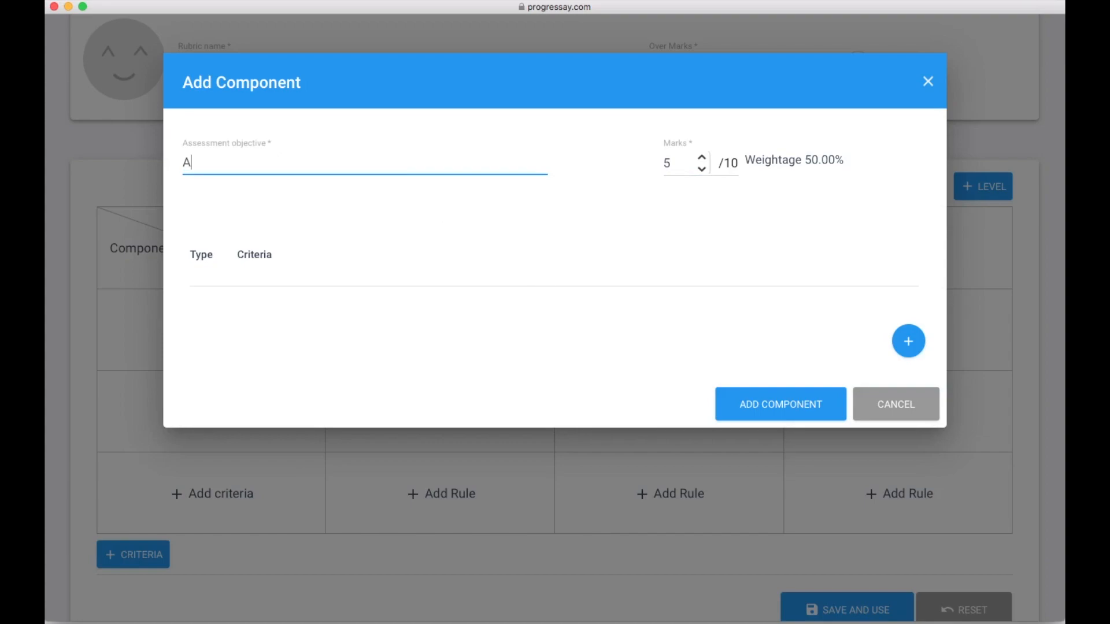
{"action": "type", "text": "ssessment Objectiv"}
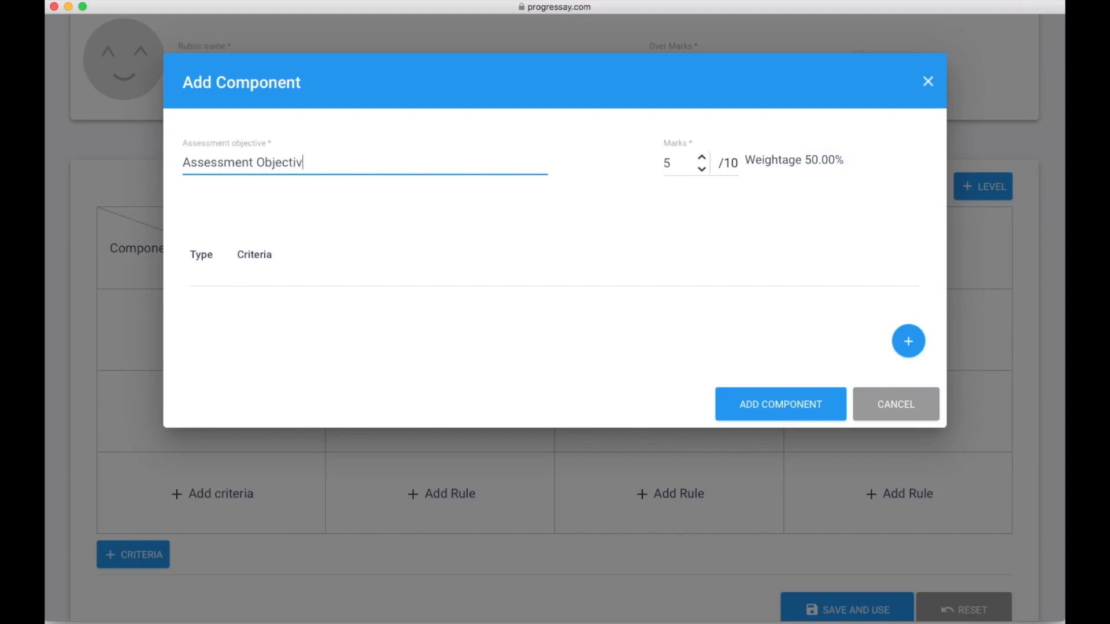
{"action": "left_click", "coordinate": [531, 359]}
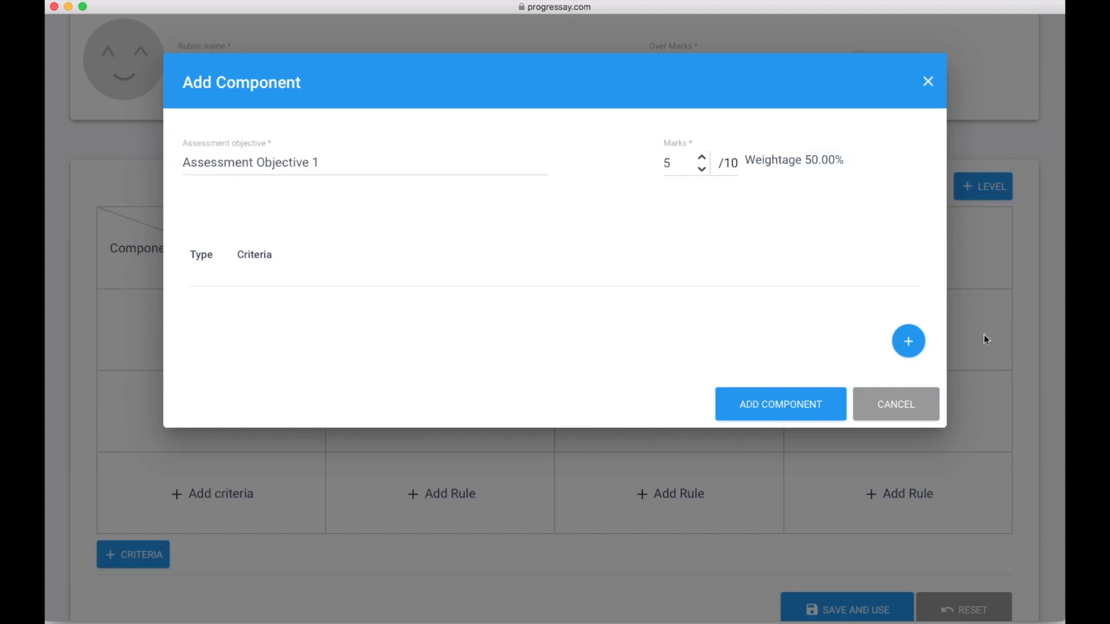
- Add a Manual criterion to the component and set its marks to 5
{"action": "left_click", "coordinate": [909, 341]}
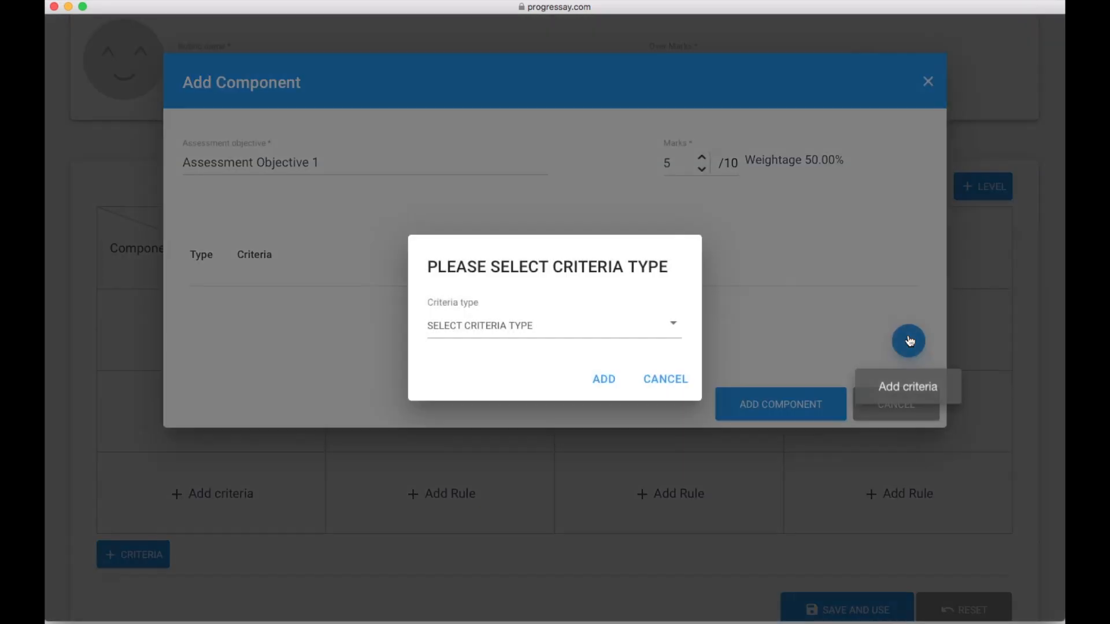
{"action": "left_click", "coordinate": [549, 332]}
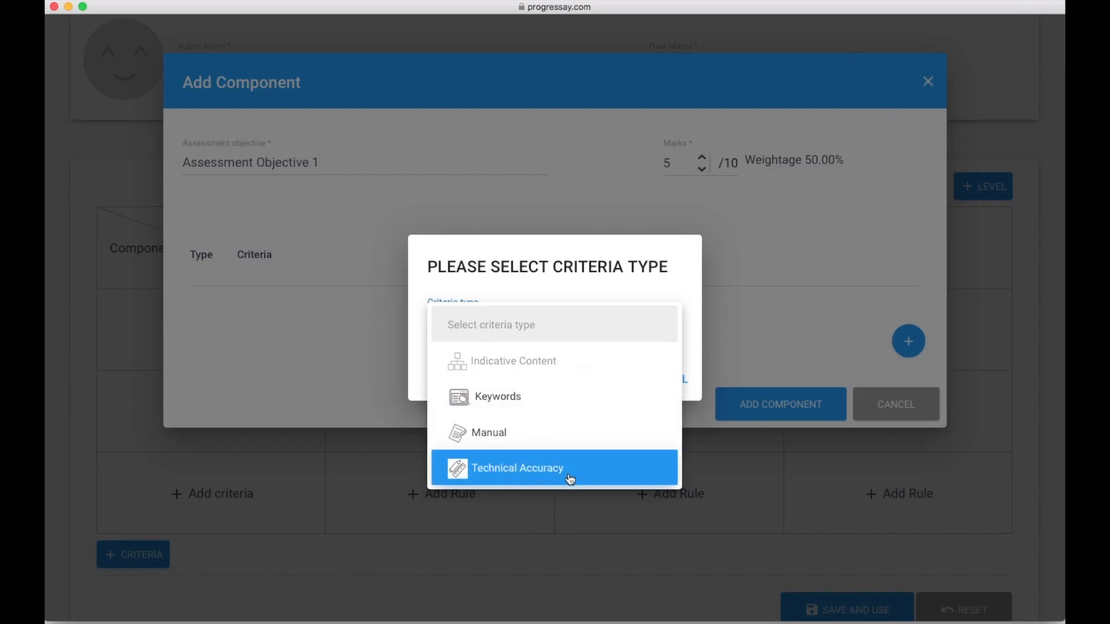
{"action": "left_click", "coordinate": [560, 431]}
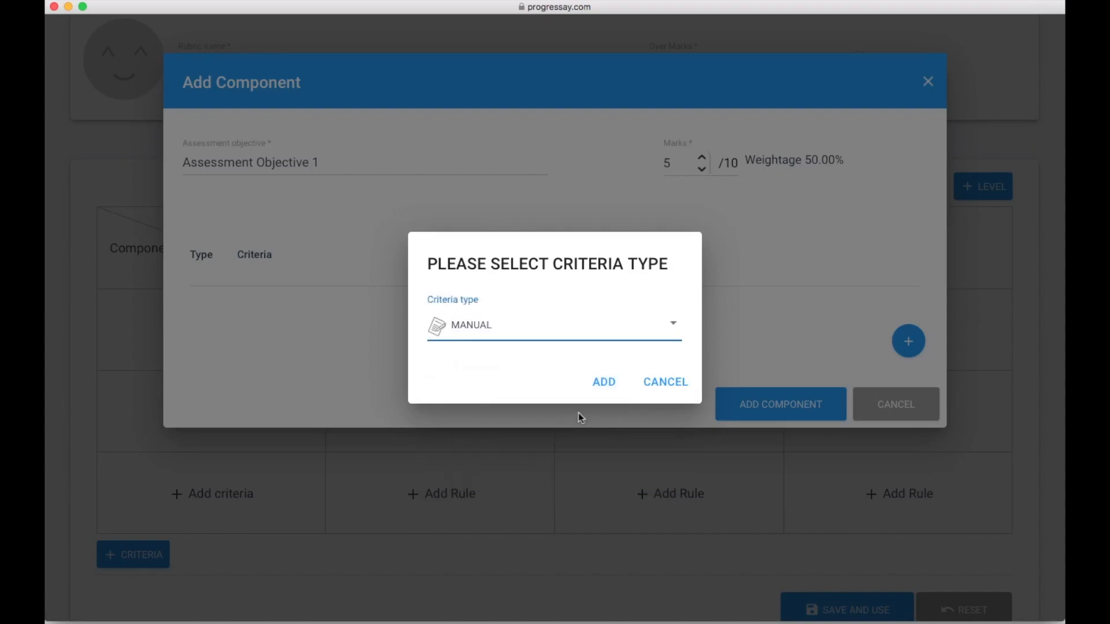
{"action": "left_click", "coordinate": [609, 391]}
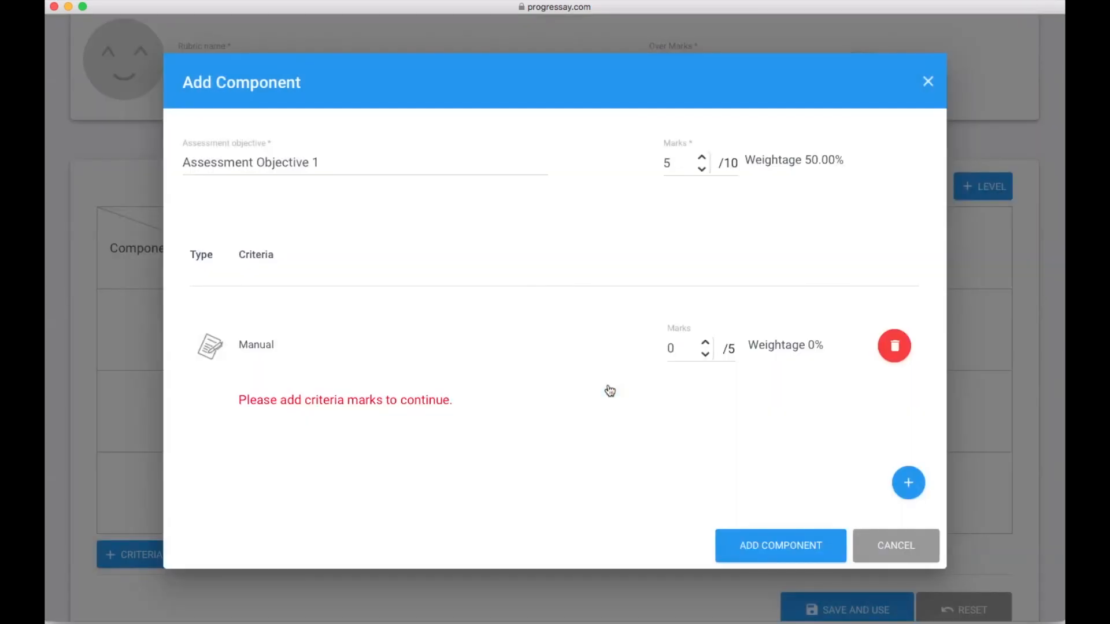
{"action": "left_click_drag", "start_coordinate": [679, 351], "coordinate": [657, 349]}
{"action": "type", "text": "5"}
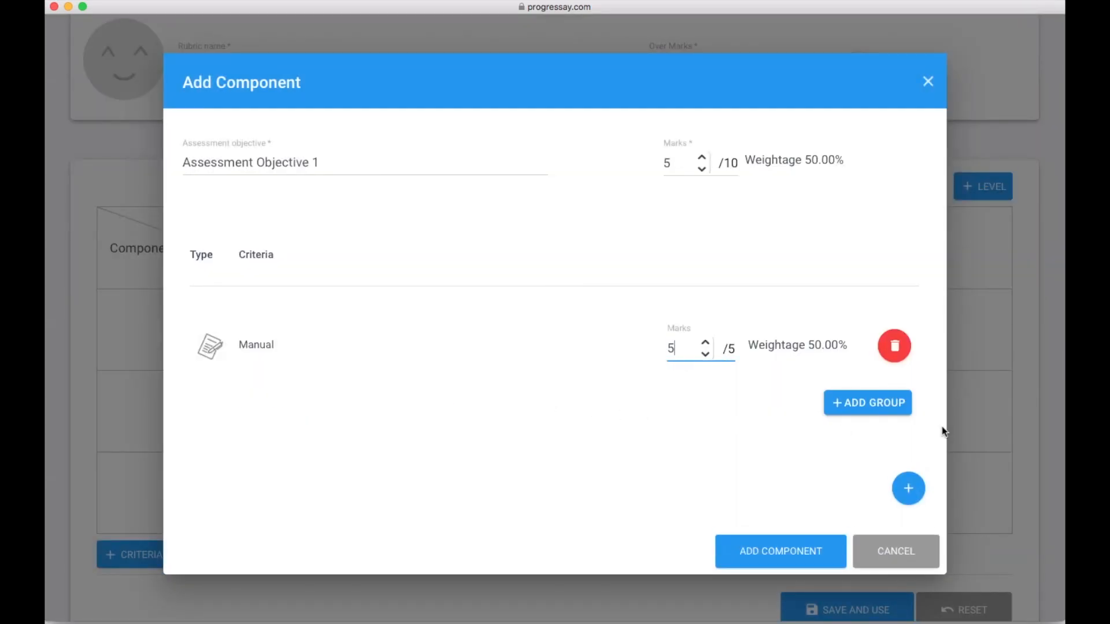
{"action": "left_click", "coordinate": [867, 403]}
- Create a 'Sentence Structure' group under the Manual criterion
{"action": "left_click", "coordinate": [371, 478]}
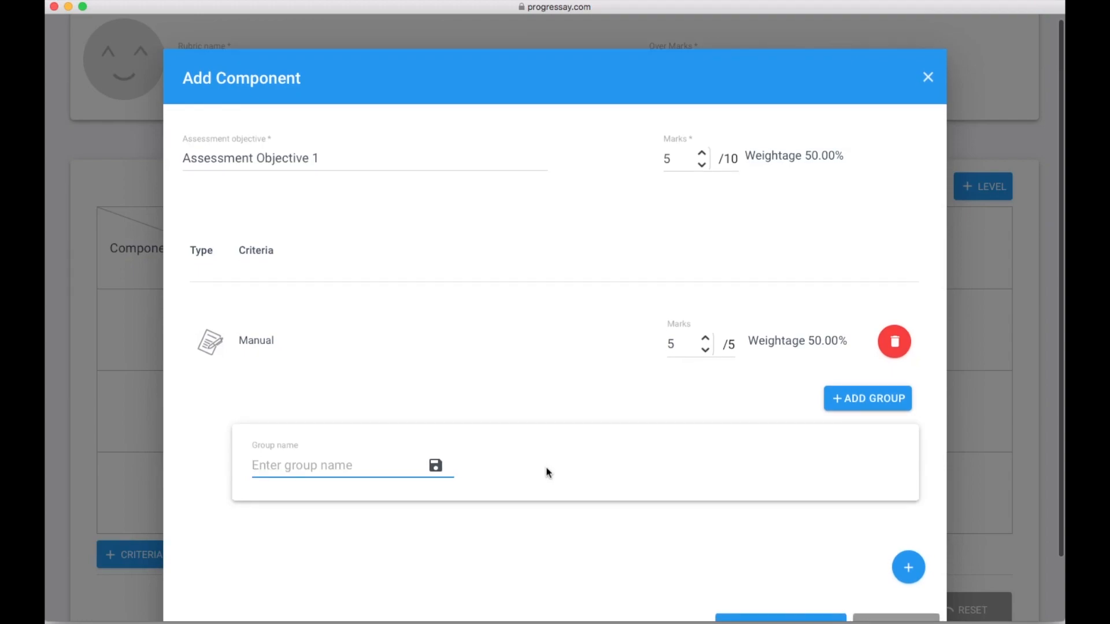
{"action": "type", "text": "Sentence Structure"}
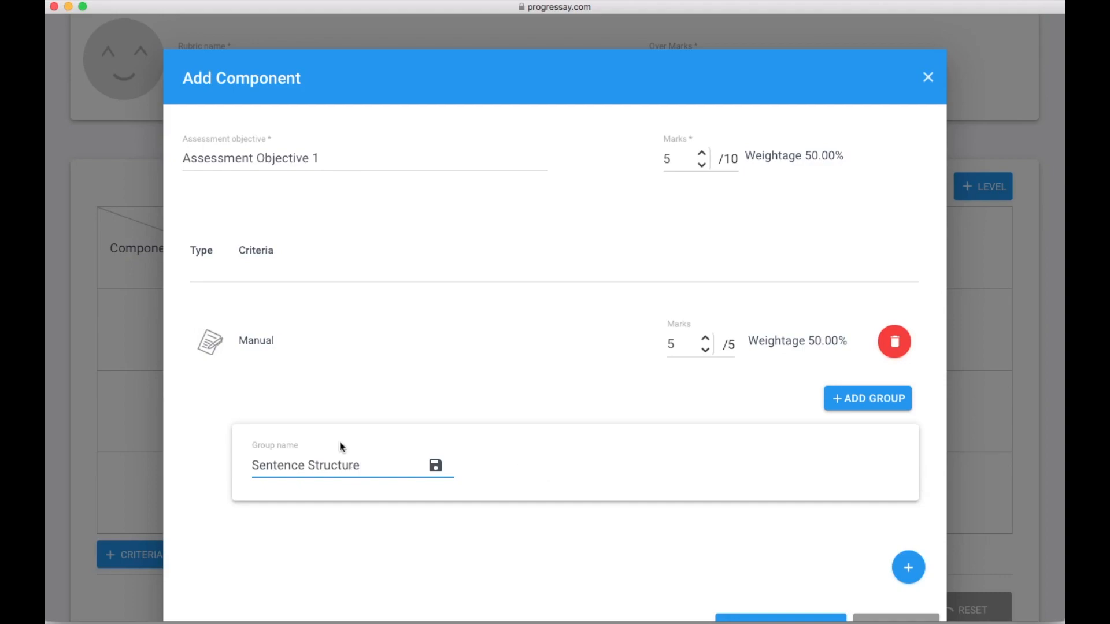
{"action": "left_click", "coordinate": [435, 465]}
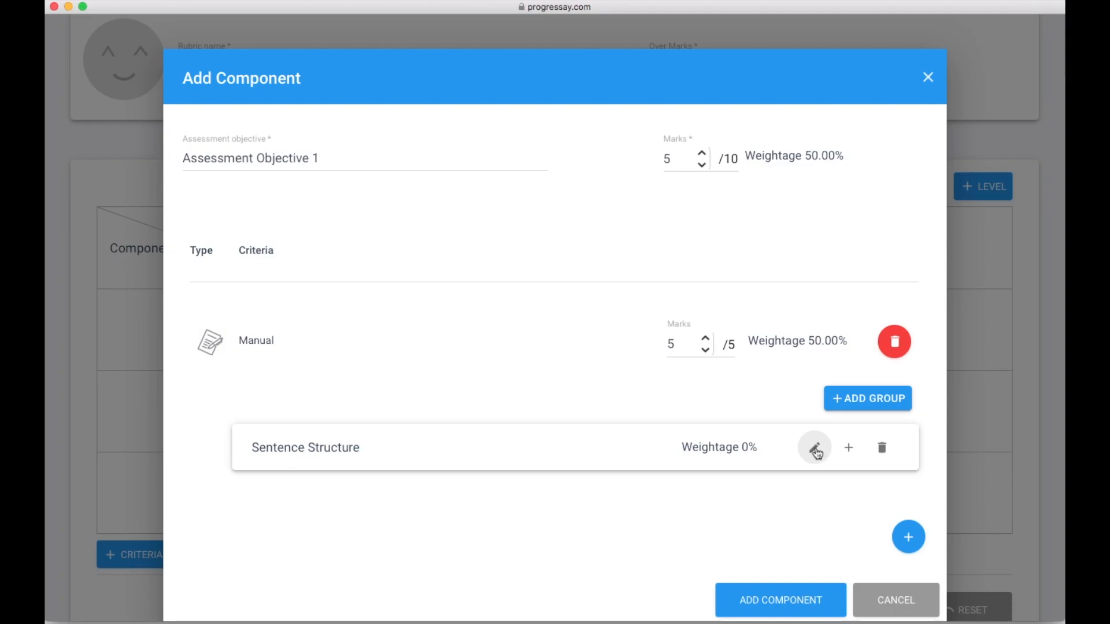
{"action": "left_click", "coordinate": [848, 448]}
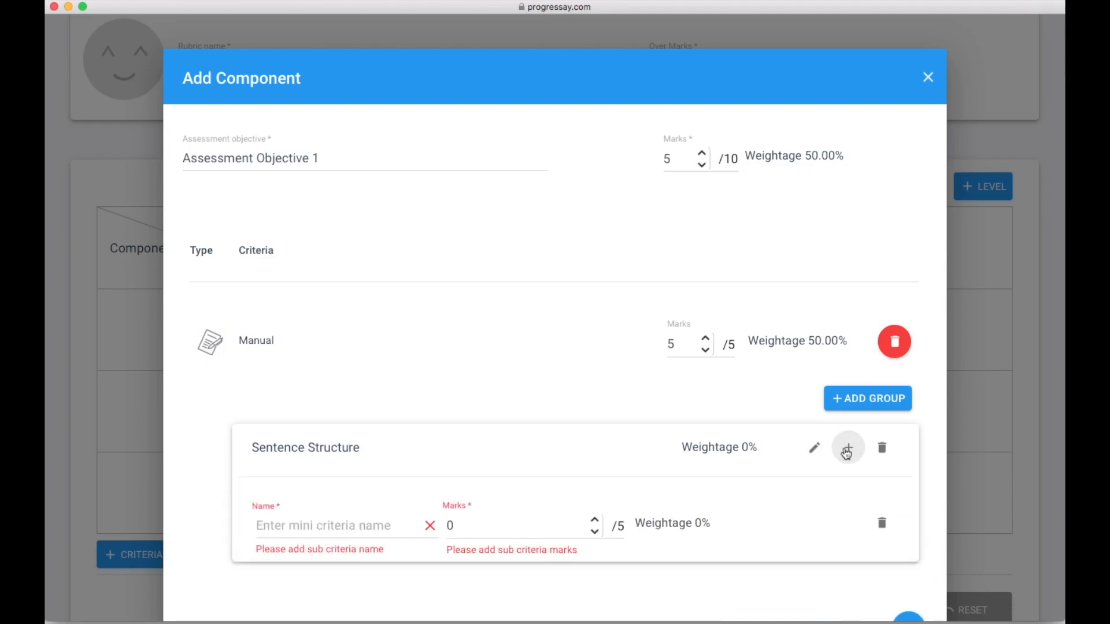
{"action": "left_click", "coordinate": [814, 448]}
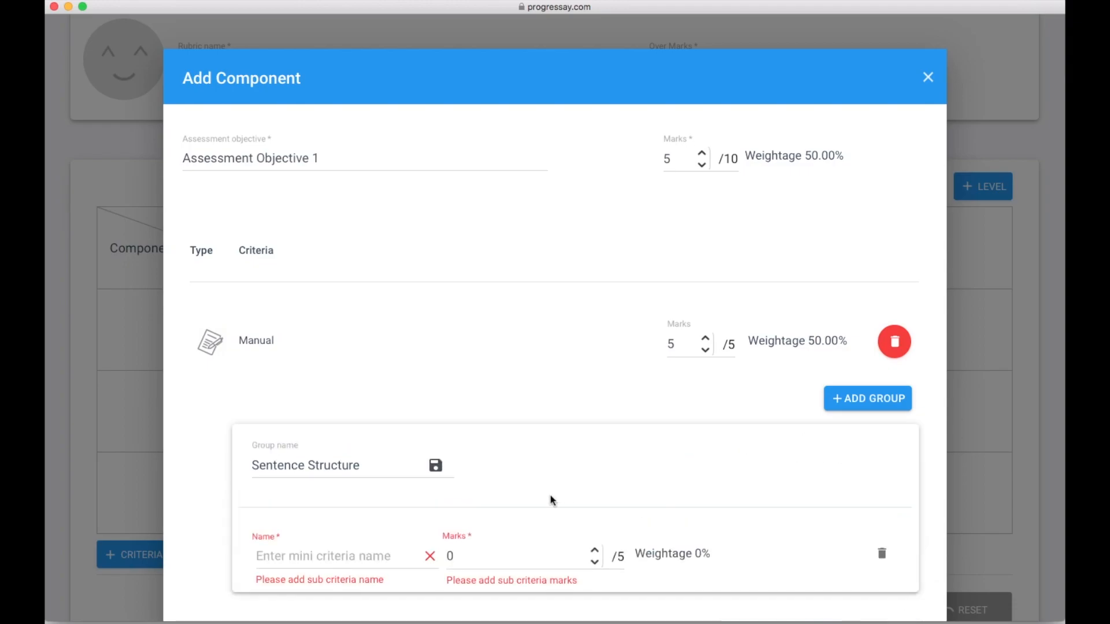
{"action": "left_click", "coordinate": [436, 466]}
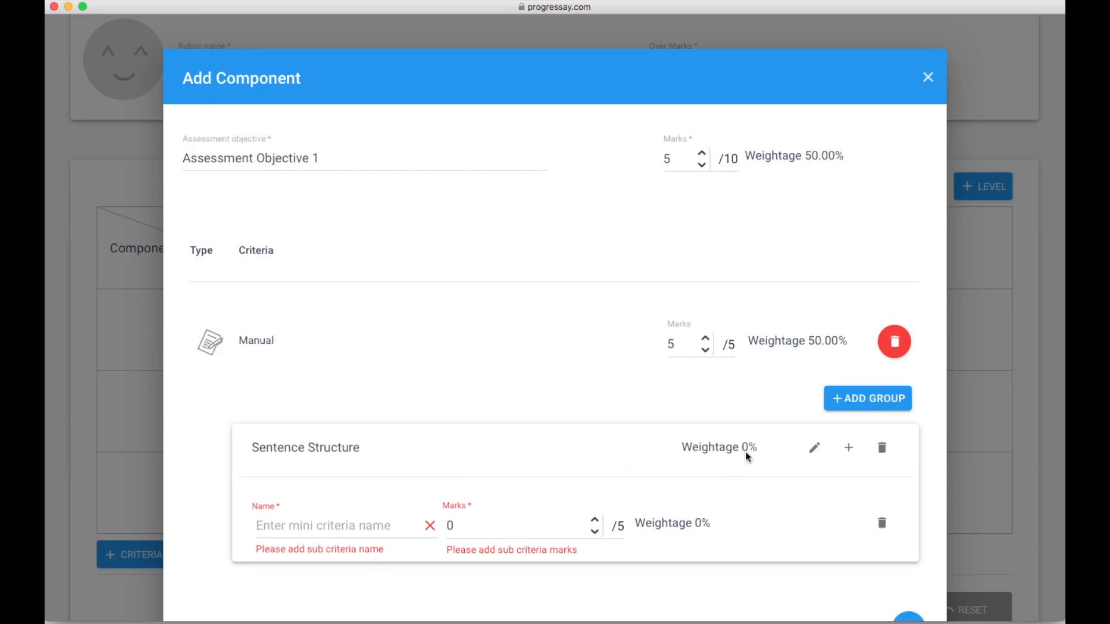
- Add the sub-criterion 'A wide range of sentences are used' worth 2 marks
{"action": "left_click", "coordinate": [321, 527]}
{"action": "type", "text": "A wide r"}
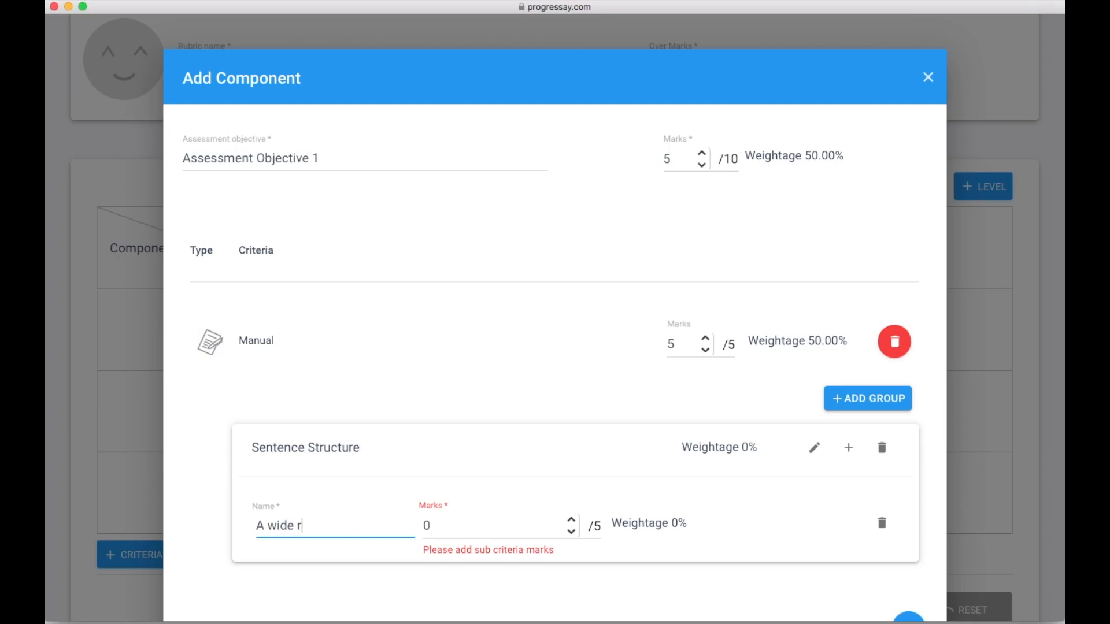
{"action": "type", "text": "ange of sentences are used"}
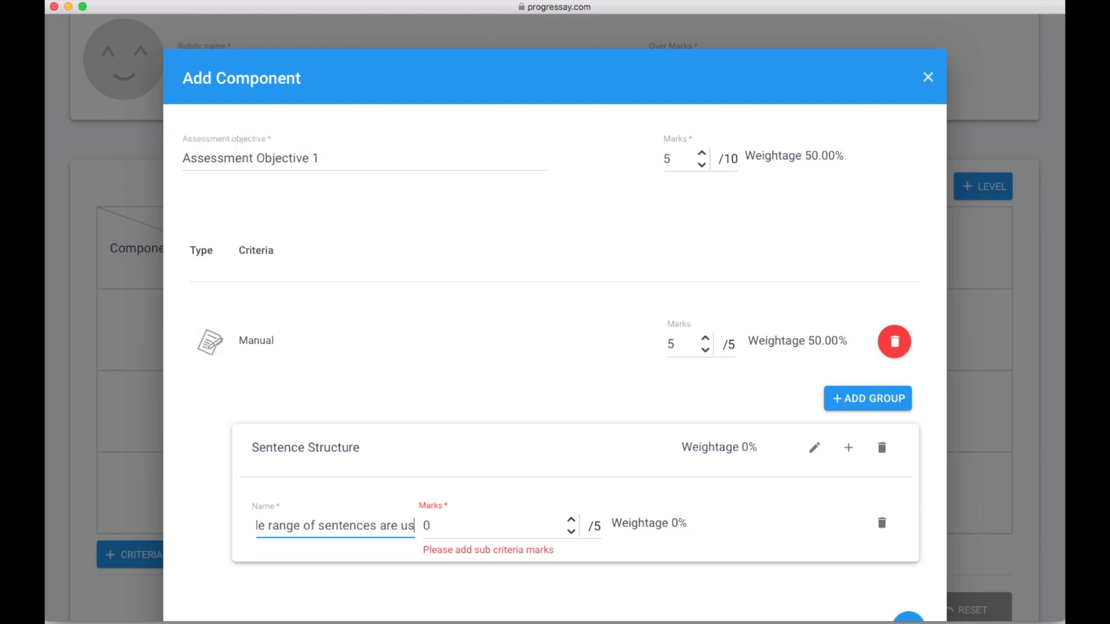
{"action": "double_click", "coordinate": [438, 524]}
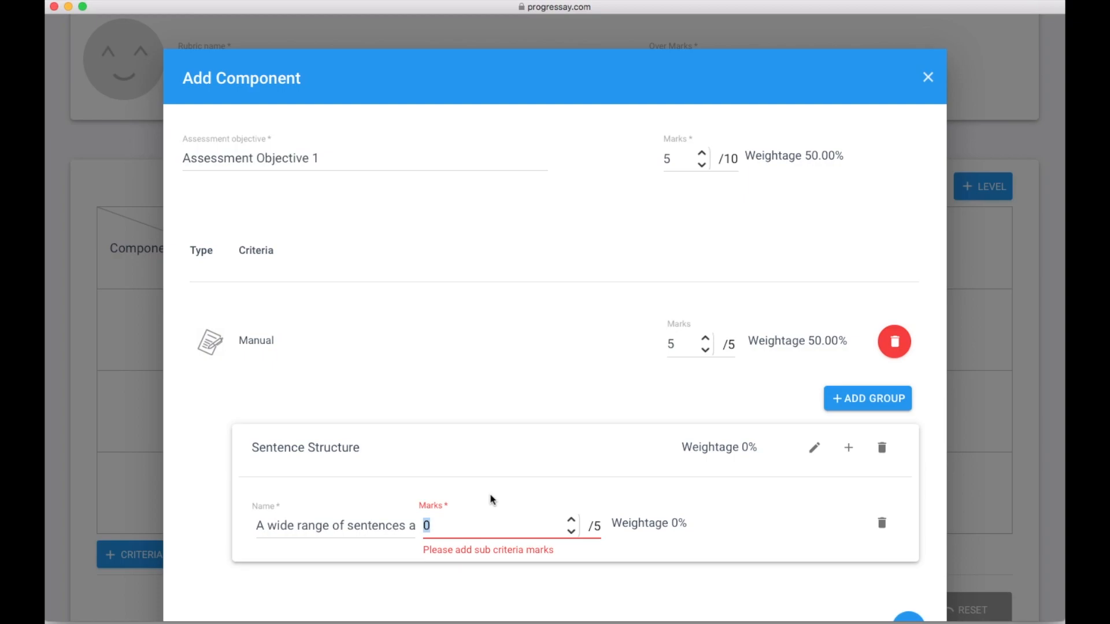
{"action": "type", "text": "2"}
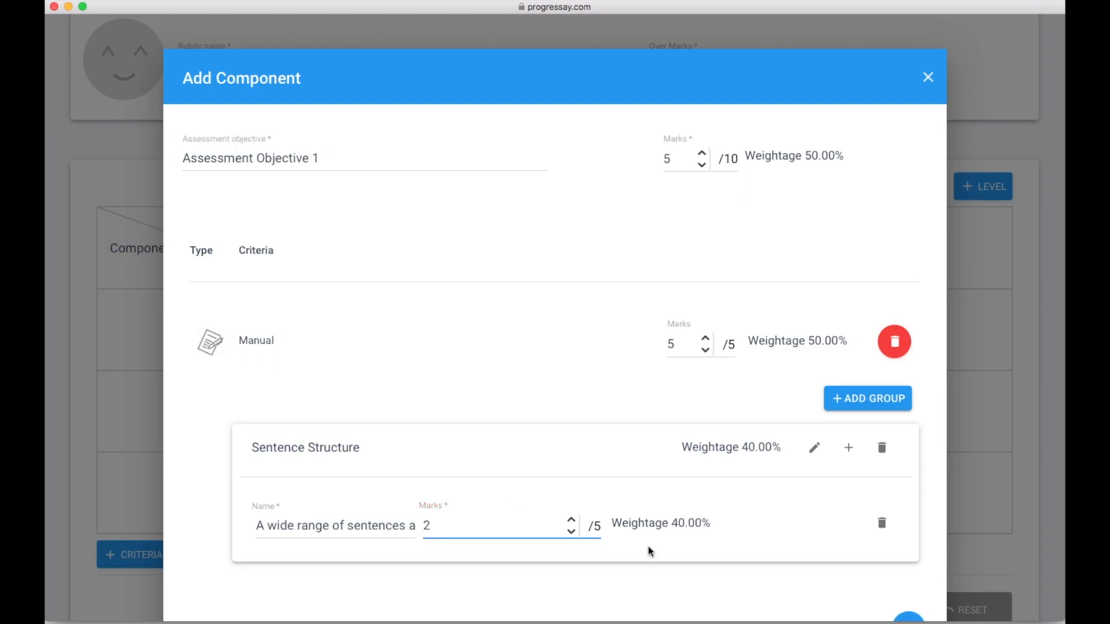
{"action": "scroll", "coordinate": [647, 546], "scroll_direction": "down", "scroll_amount": 3}
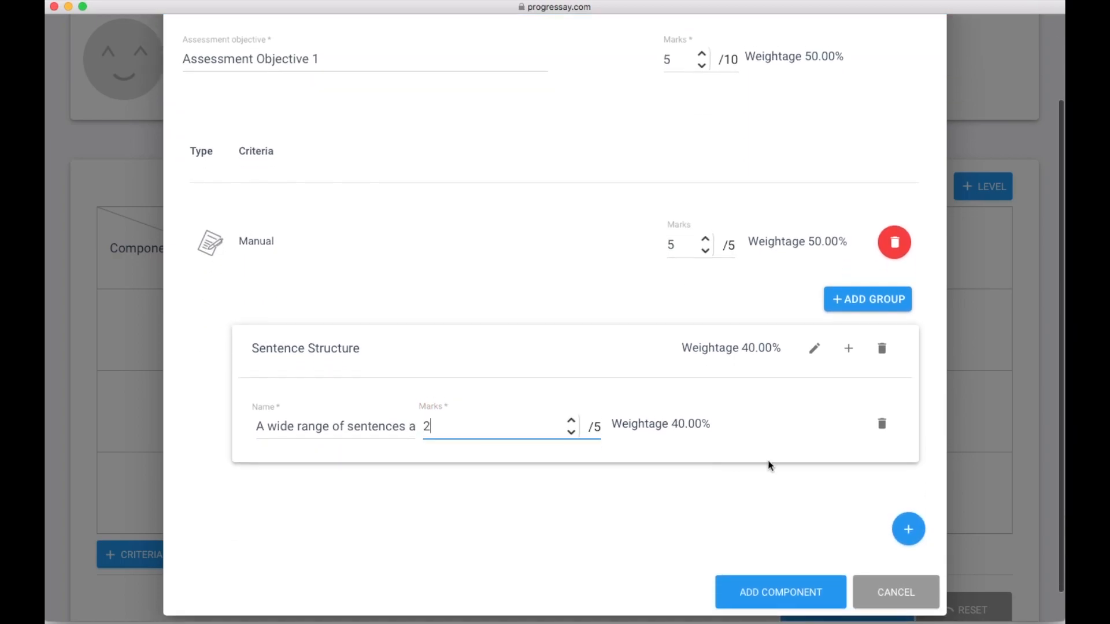
{"action": "left_click", "coordinate": [848, 349]}
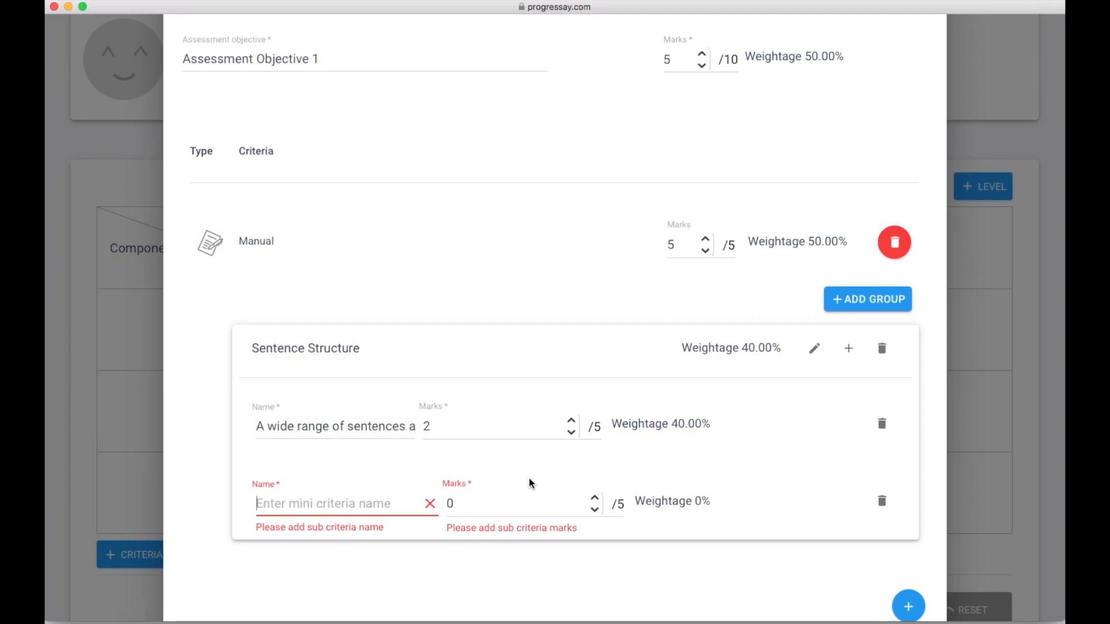
- Add sub-criterion 'All sentence types used accurately' worth 3 marks and add the component to the rubric
{"action": "type", "text": "All"}
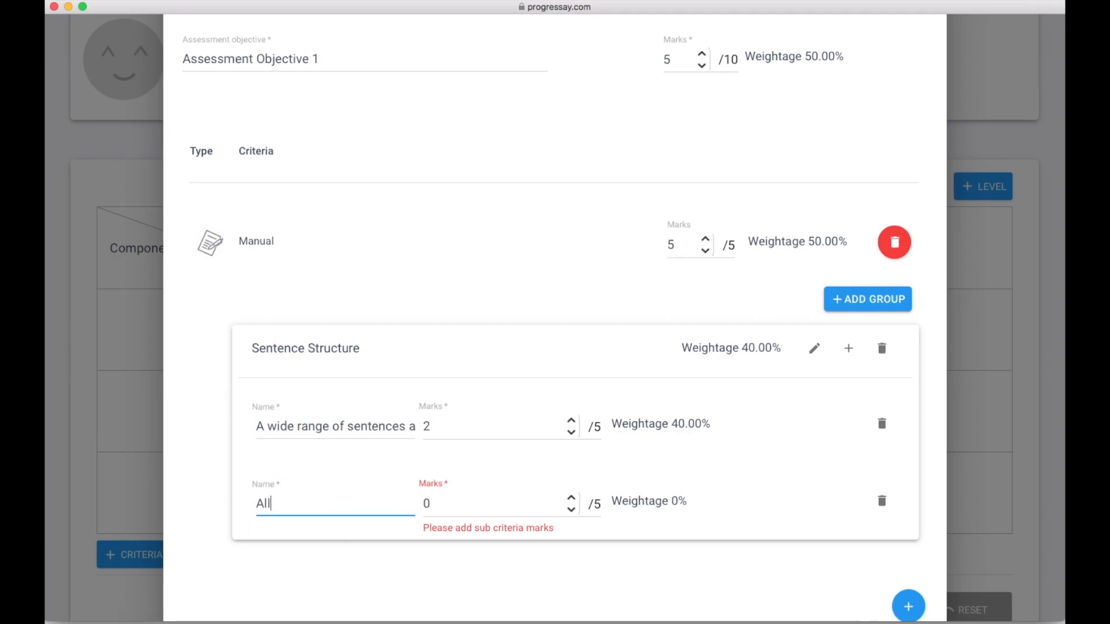
{"action": "type", "text": " sente"}
{"action": "key", "text": "BackSpace"}
{"action": "key", "text": "BackSpace"}
{"action": "type", "text": "sentence types used acc"}
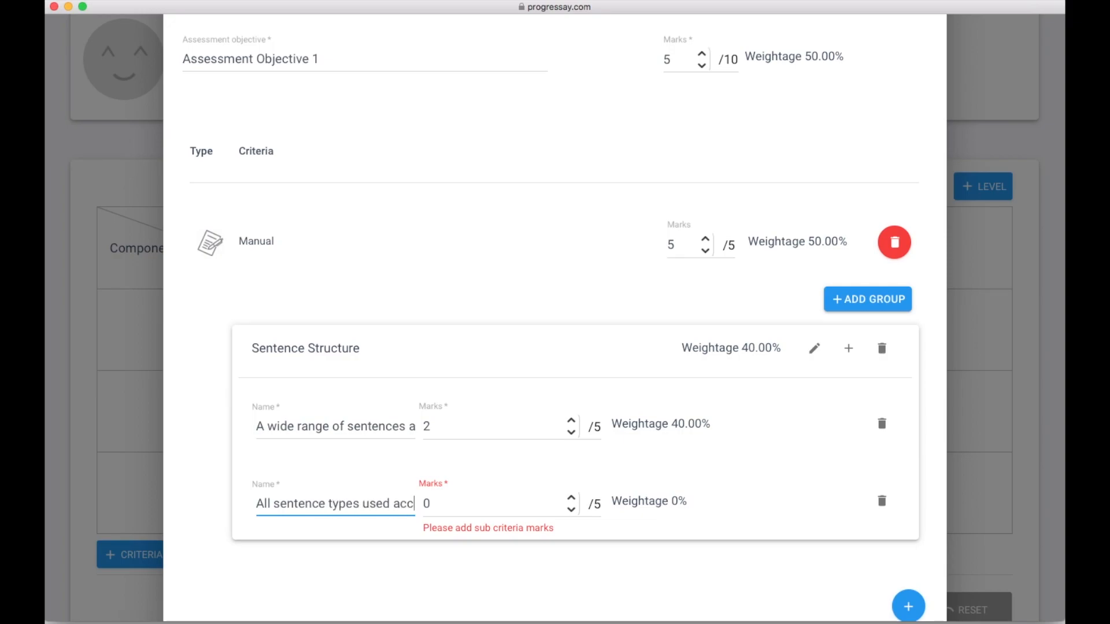
{"action": "type", "text": "uractly"}
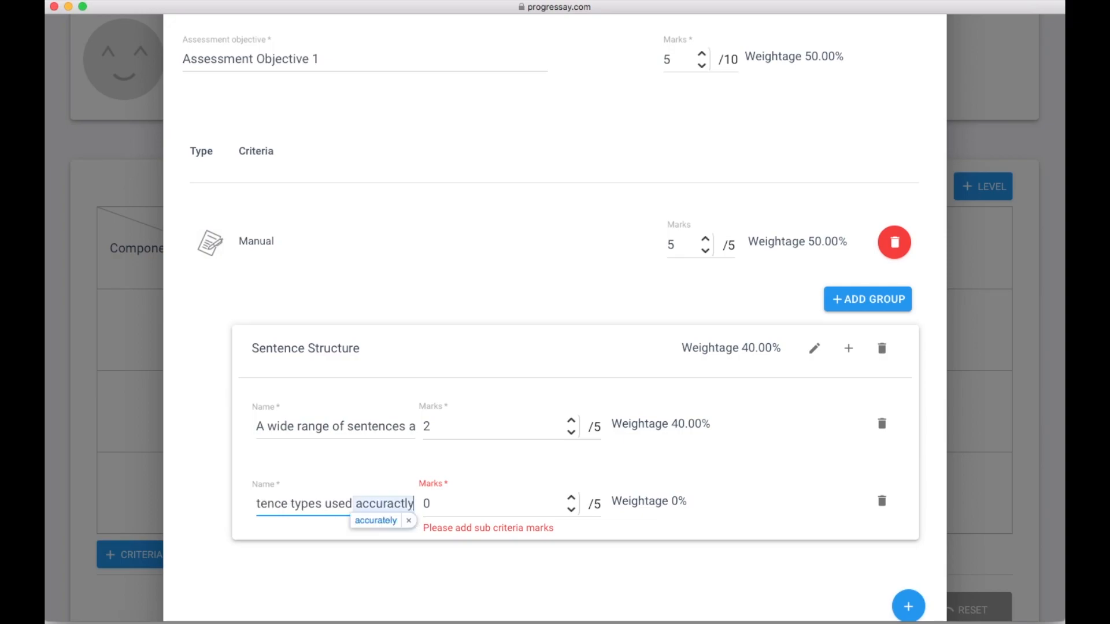
{"action": "left_click", "coordinate": [442, 502]}
{"action": "left_click_drag", "start_coordinate": [442, 503], "coordinate": [420, 503]}
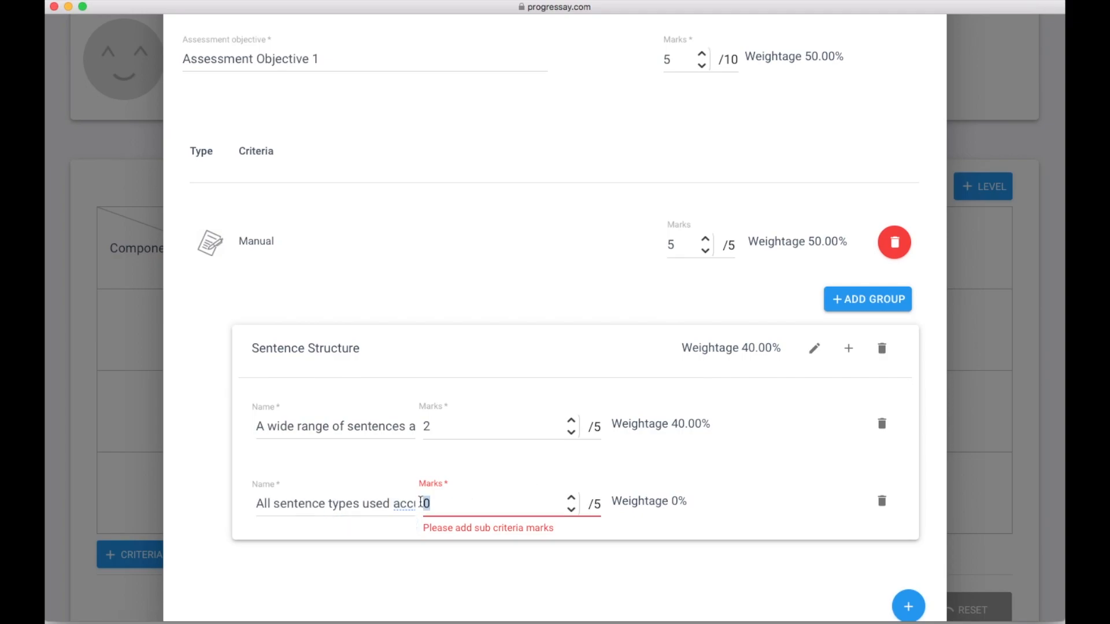
{"action": "type", "text": "3"}
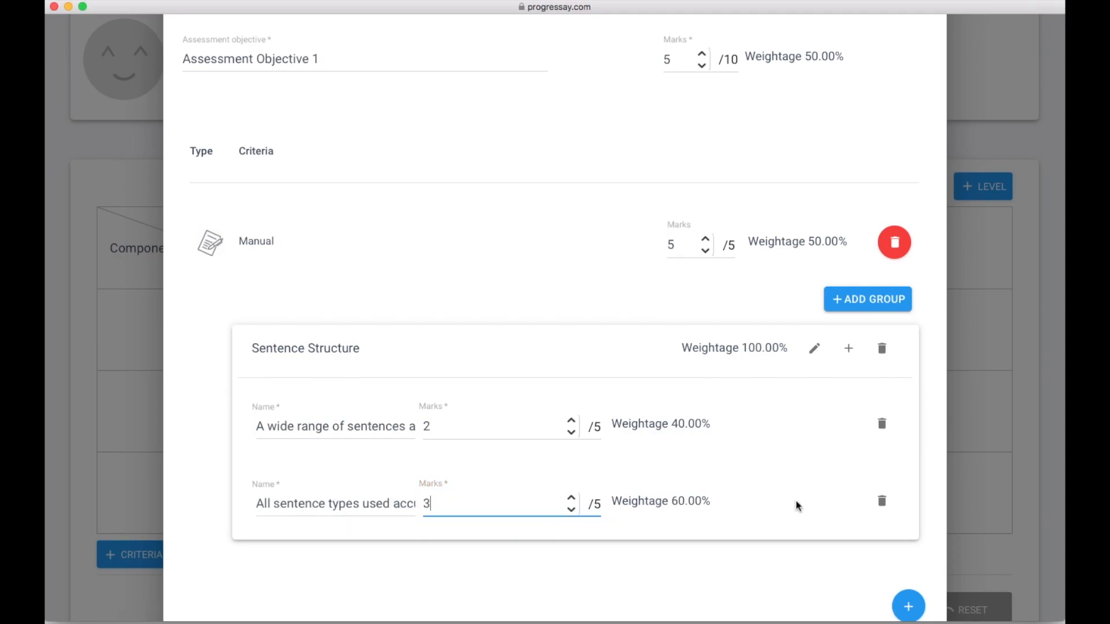
{"action": "scroll", "coordinate": [779, 515], "scroll_direction": "down", "scroll_amount": 5}
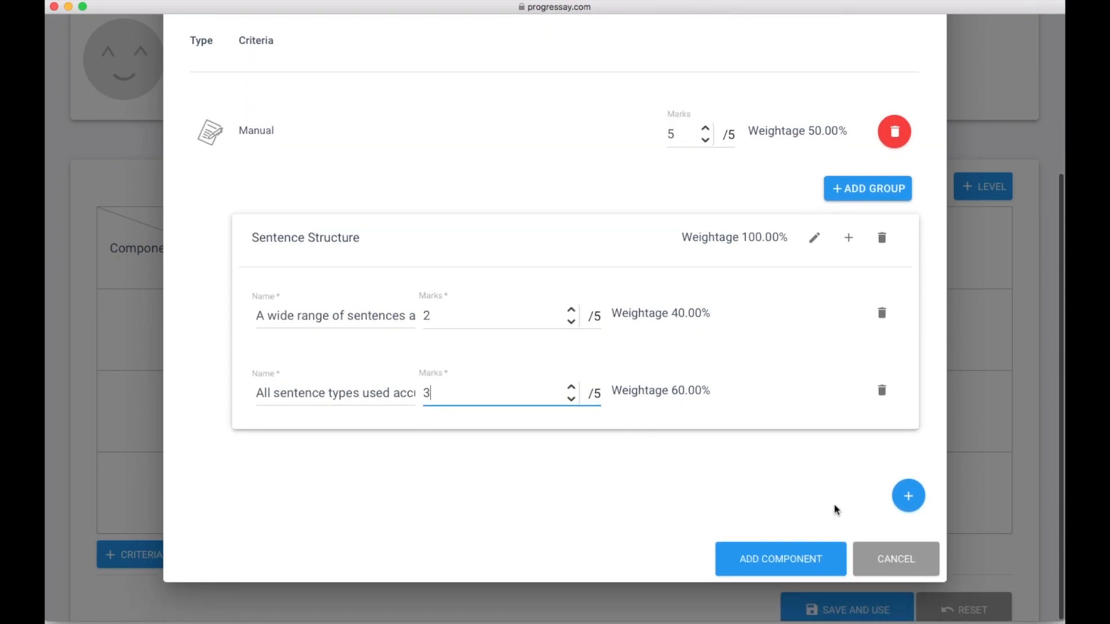
{"action": "left_click", "coordinate": [781, 560]}
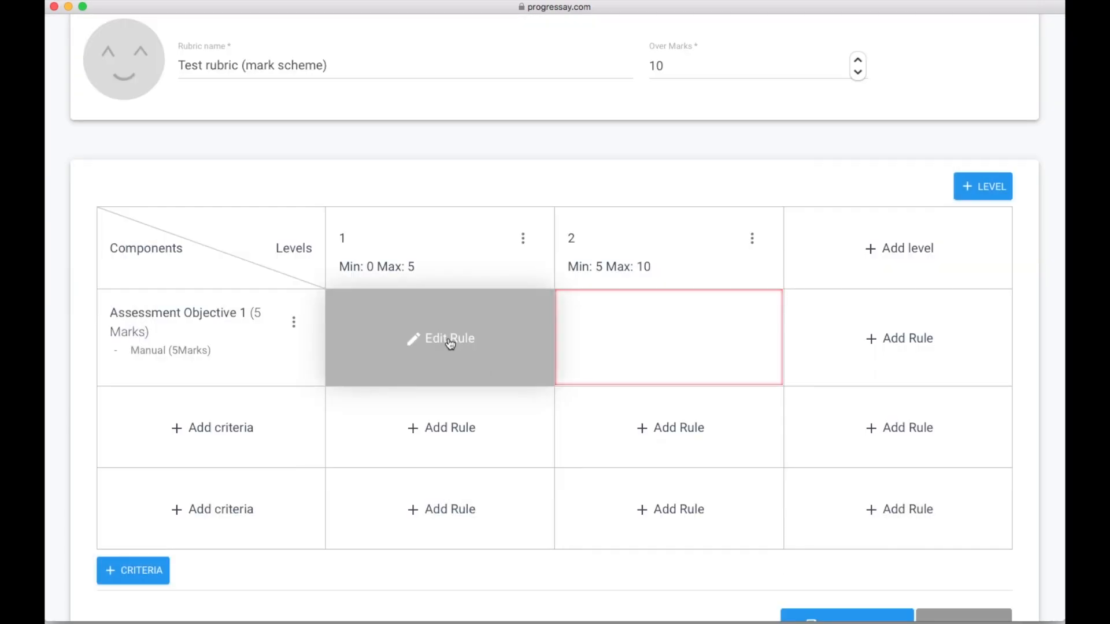
{"action": "left_click", "coordinate": [450, 344]}
- Save the level-1 rule 'Sentence types are attempted. Not used accurately' in description and manual rules data
{"action": "left_click", "coordinate": [363, 248]}
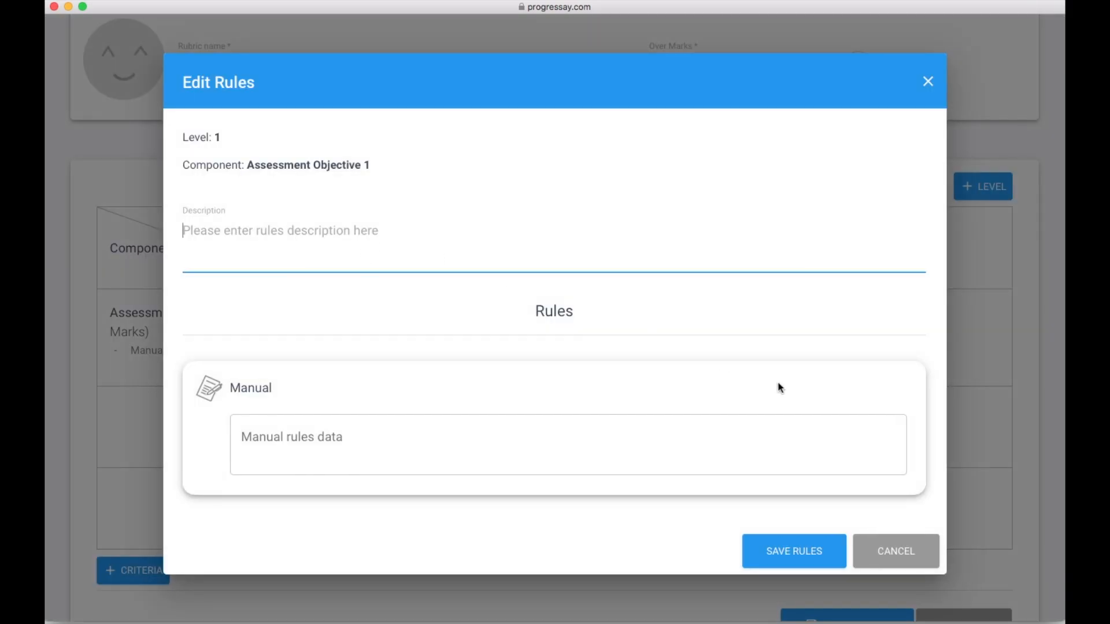
{"action": "type", "text": "Sentenc"}
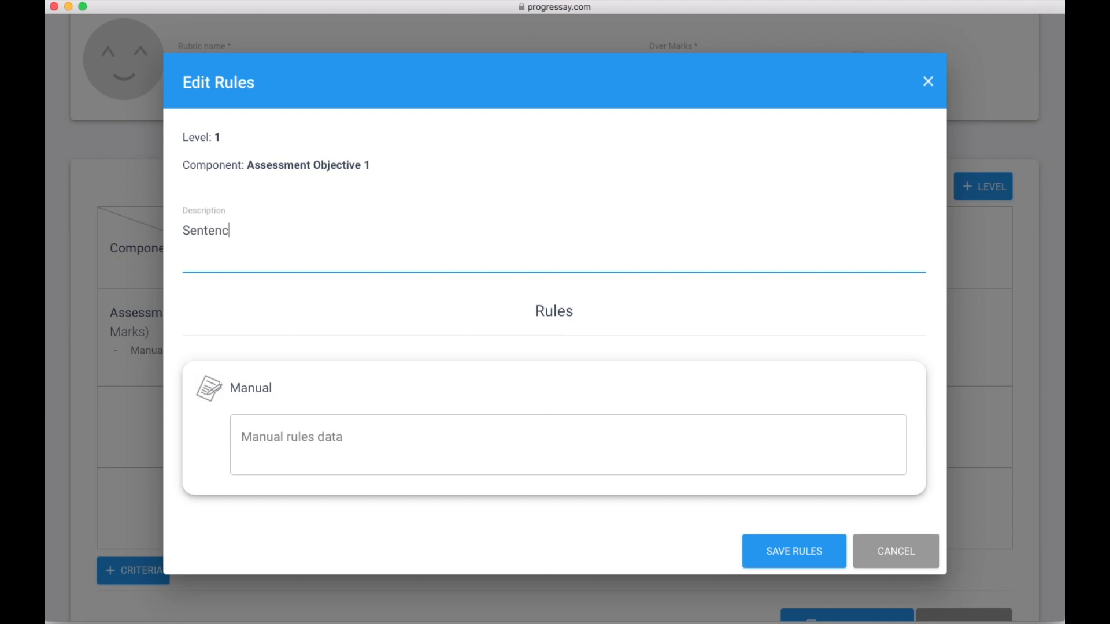
{"action": "type", "text": "e types are attempted"}
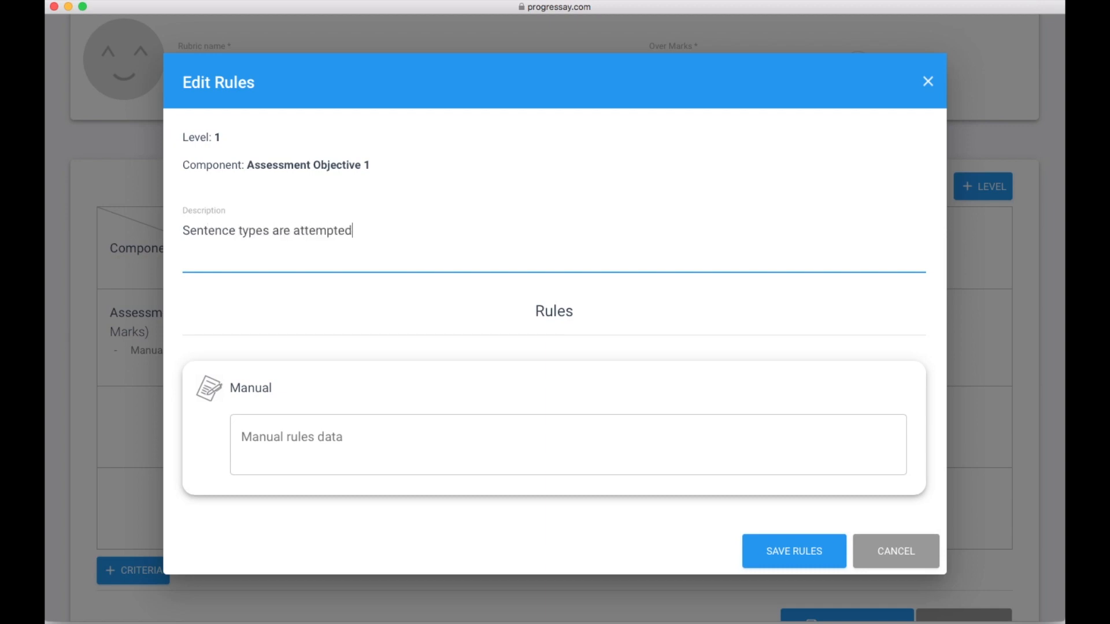
{"action": "type", "text": ". Not used accurately"}
{"action": "left_click", "coordinate": [476, 453]}
{"action": "left_click", "coordinate": [472, 209]}
{"action": "left_click_drag", "start_coordinate": [480, 230], "coordinate": [180, 229]}
{"action": "right_click", "coordinate": [227, 229]}
{"action": "left_click", "coordinate": [251, 285]}
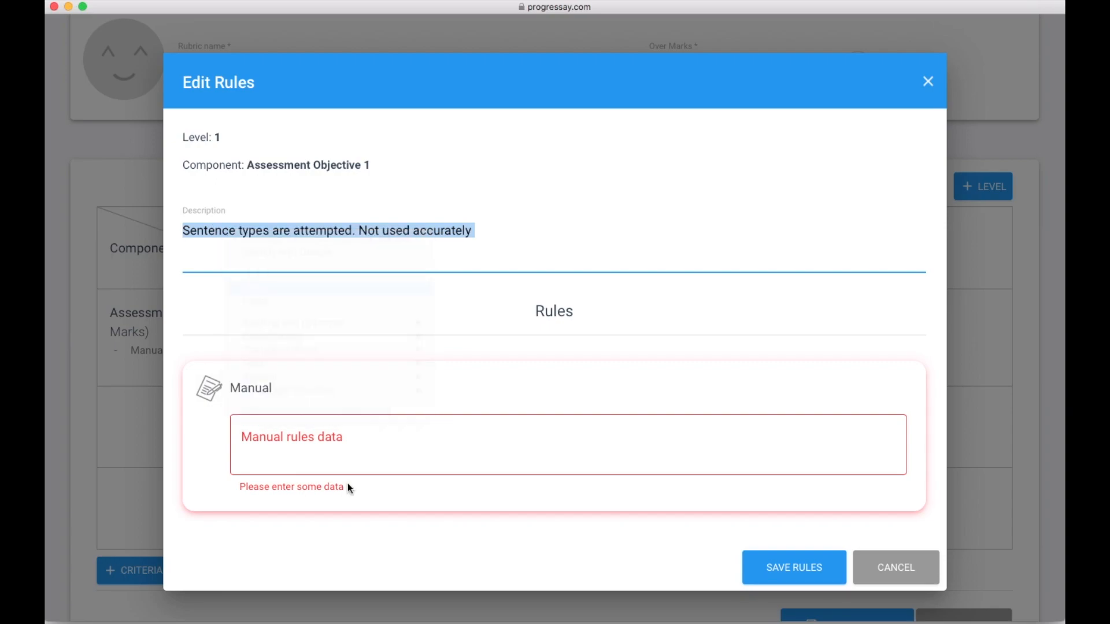
{"action": "left_click", "coordinate": [317, 442]}
{"action": "right_click", "coordinate": [318, 440]}
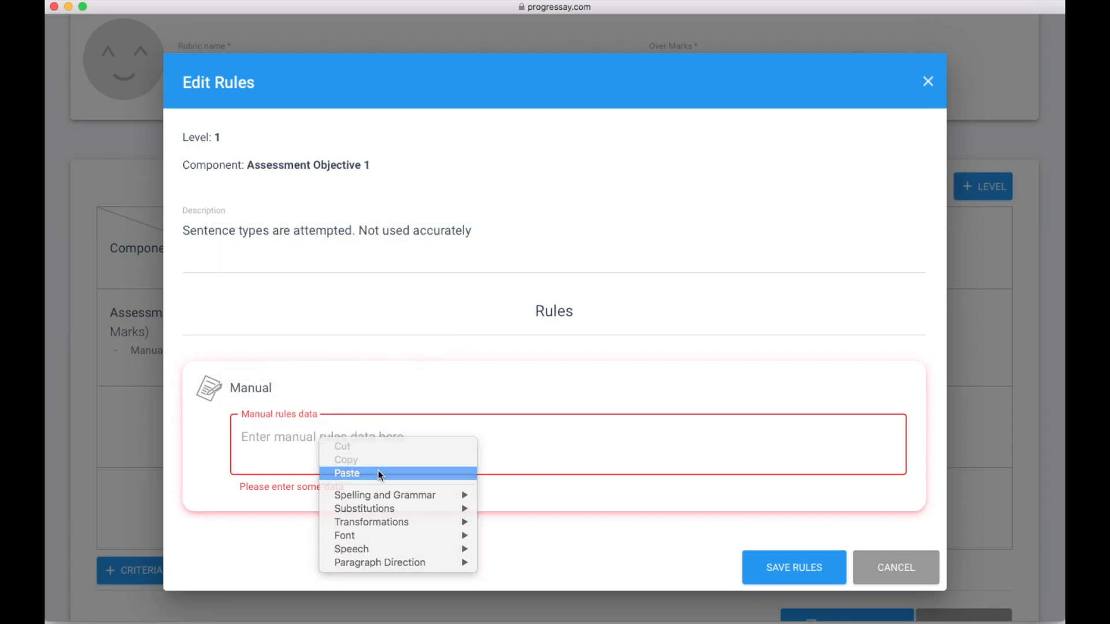
{"action": "left_click", "coordinate": [381, 474]}
{"action": "left_click", "coordinate": [775, 556]}
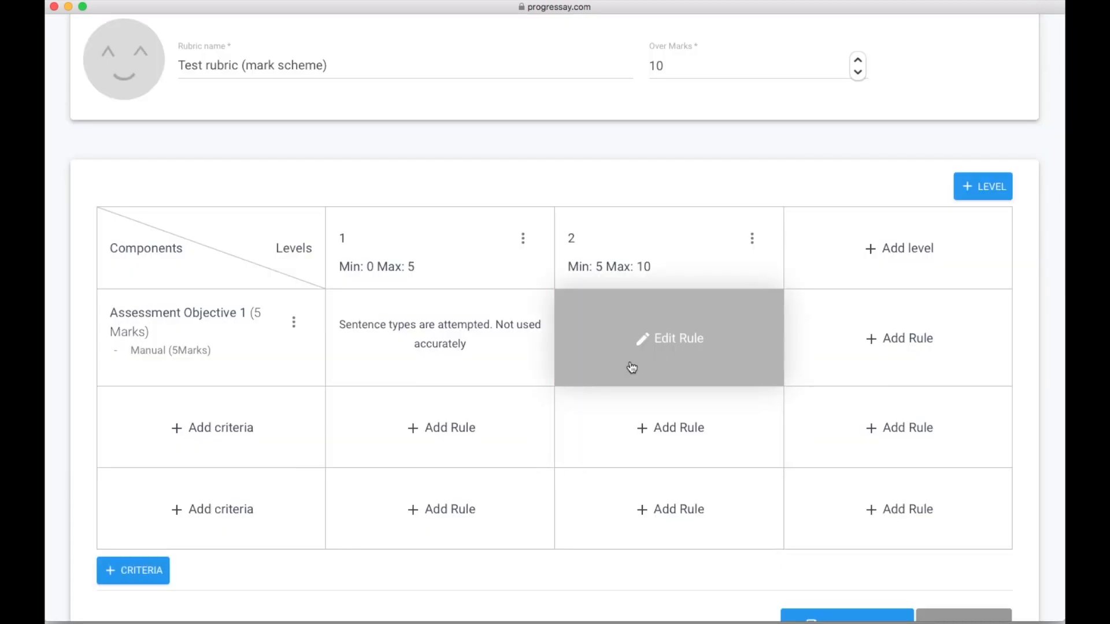
- Write the level-2 rule description 'All sentence types used. All sentence types used accurately'
{"action": "left_click", "coordinate": [632, 368]}
{"action": "left_click", "coordinate": [446, 261]}
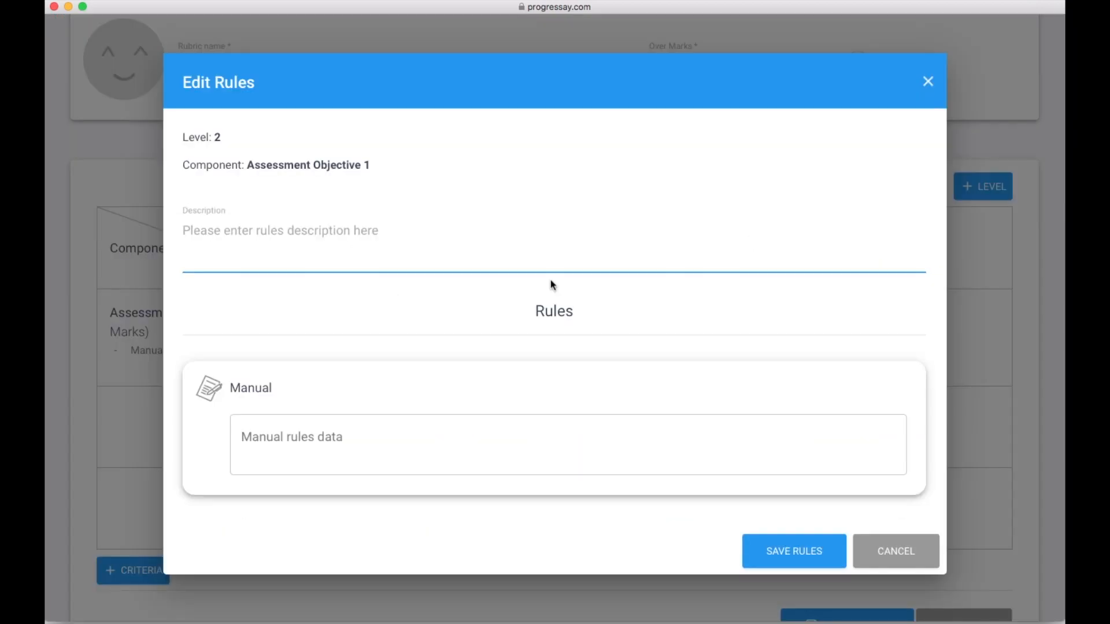
{"action": "type", "text": "All sentenc"}
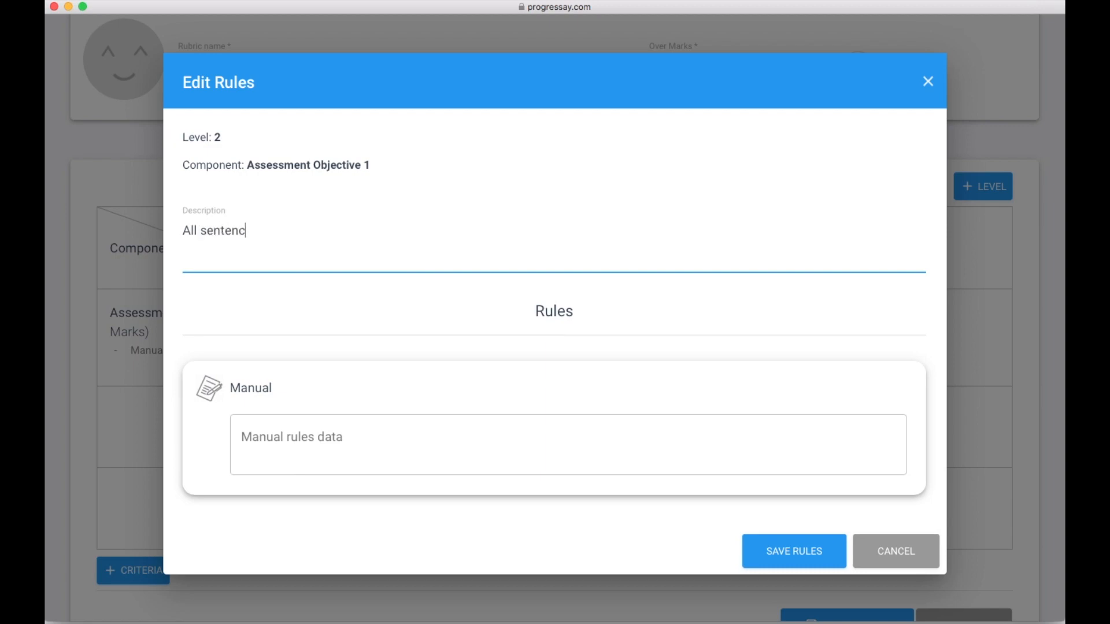
{"action": "type", "text": "e types used. All sentence types used "}
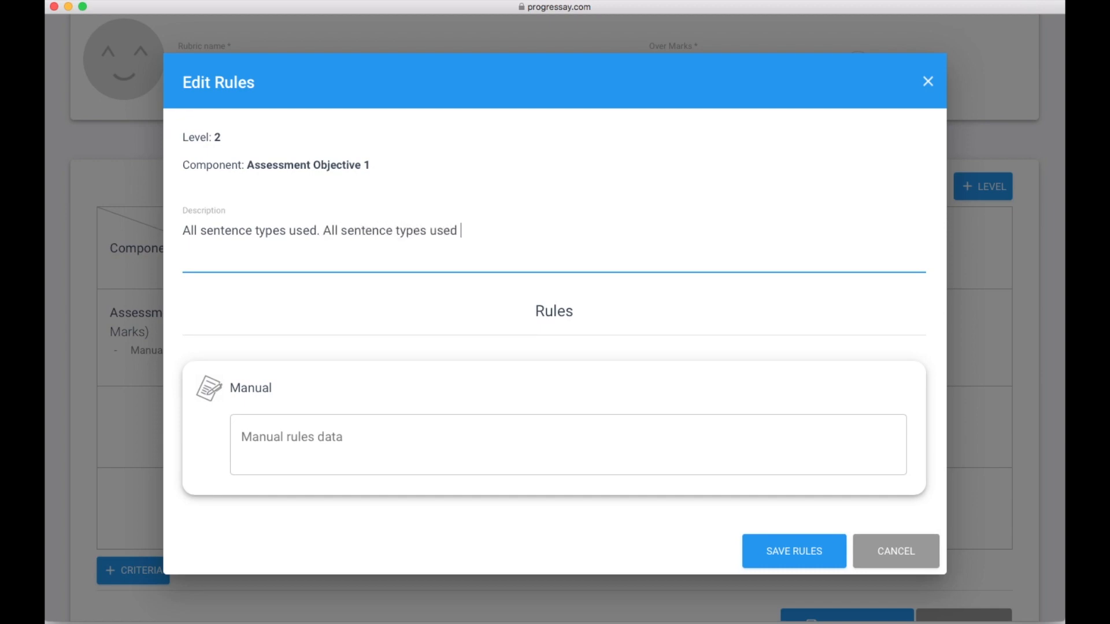
{"action": "type", "text": "accuratel"}
- Copy the description into Manual rules data and save the level-2 rule
{"action": "triple_click", "coordinate": [414, 234]}
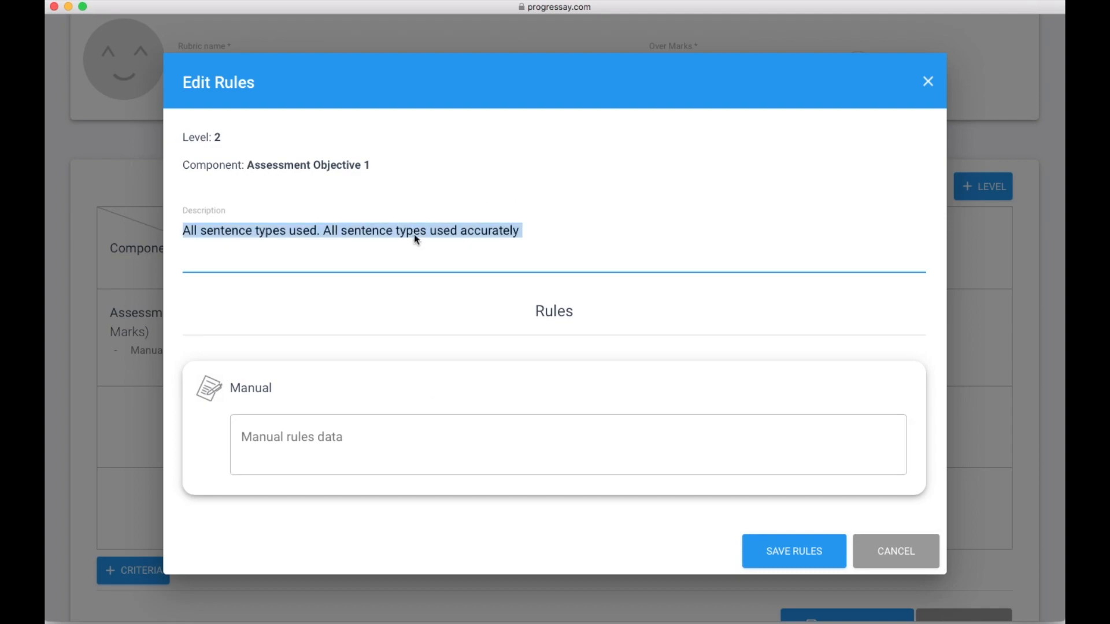
{"action": "right_click", "coordinate": [414, 234]}
{"action": "left_click", "coordinate": [361, 438]}
{"action": "right_click", "coordinate": [361, 438]}
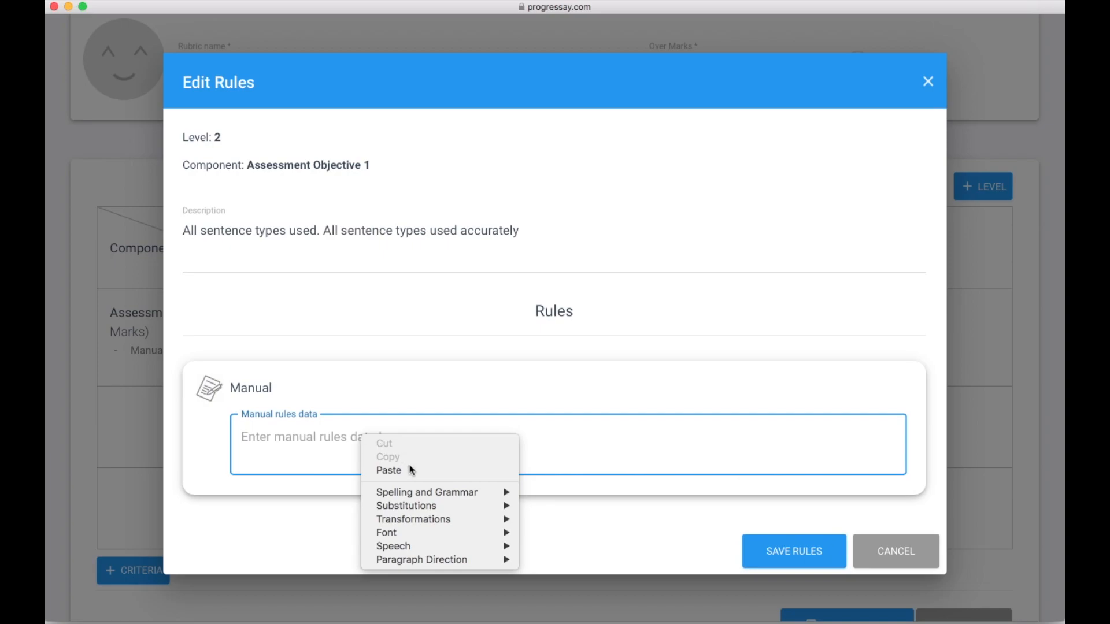
{"action": "left_click", "coordinate": [411, 471]}
{"action": "left_click", "coordinate": [809, 556]}
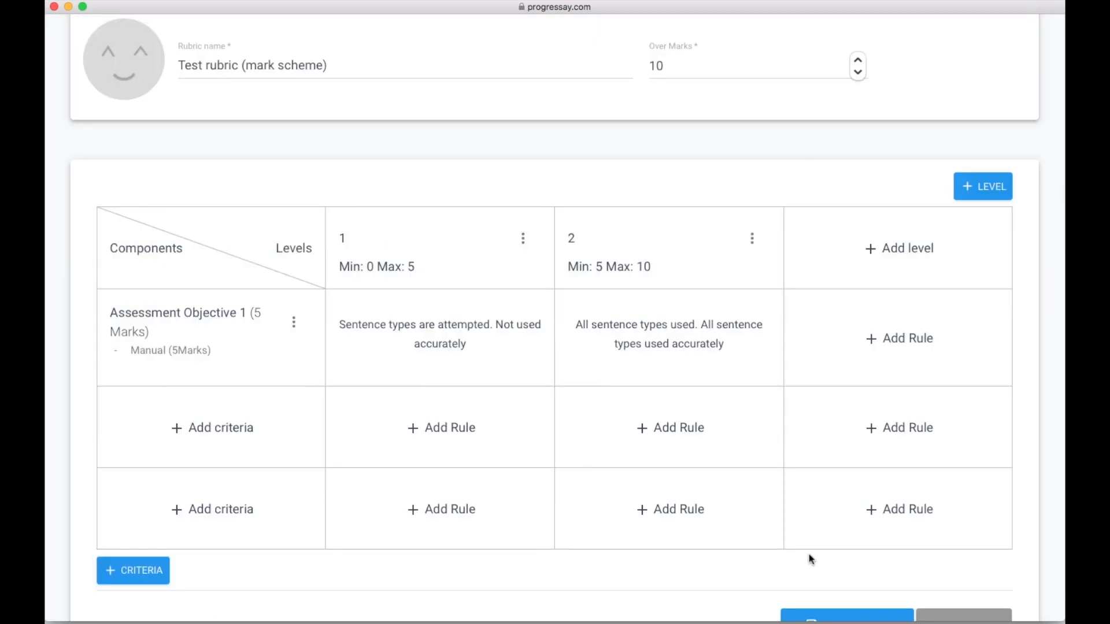
{"action": "left_click", "coordinate": [218, 429]}
- Name the new assessment objective 'Keywords used in essay' and select its marks value
{"action": "left_click", "coordinate": [385, 161]}
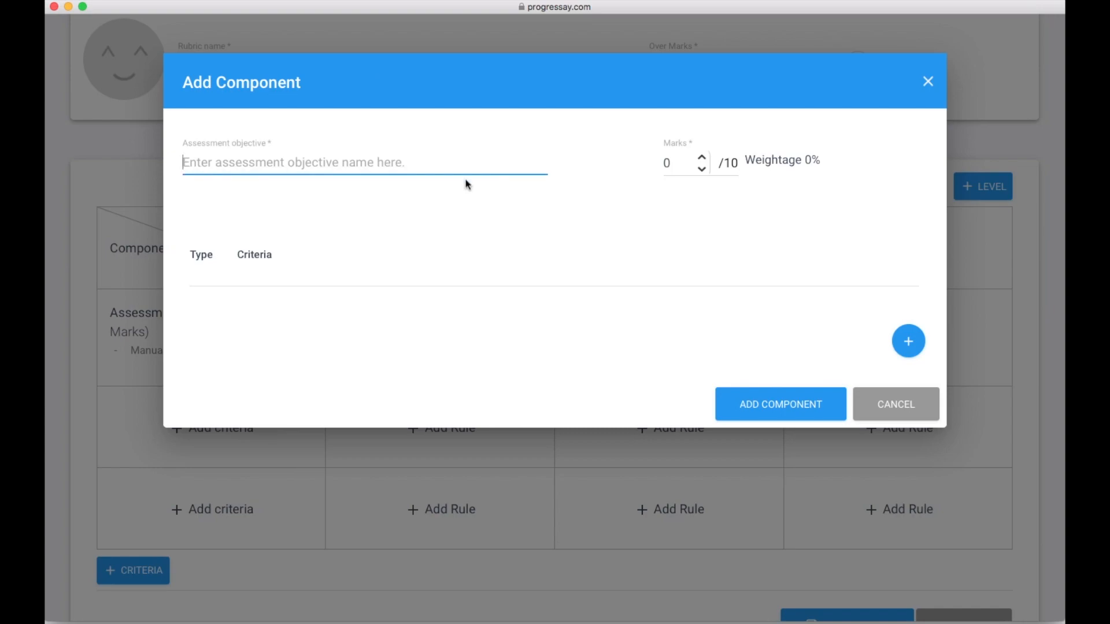
{"action": "type", "text": "Keywords used in e"}
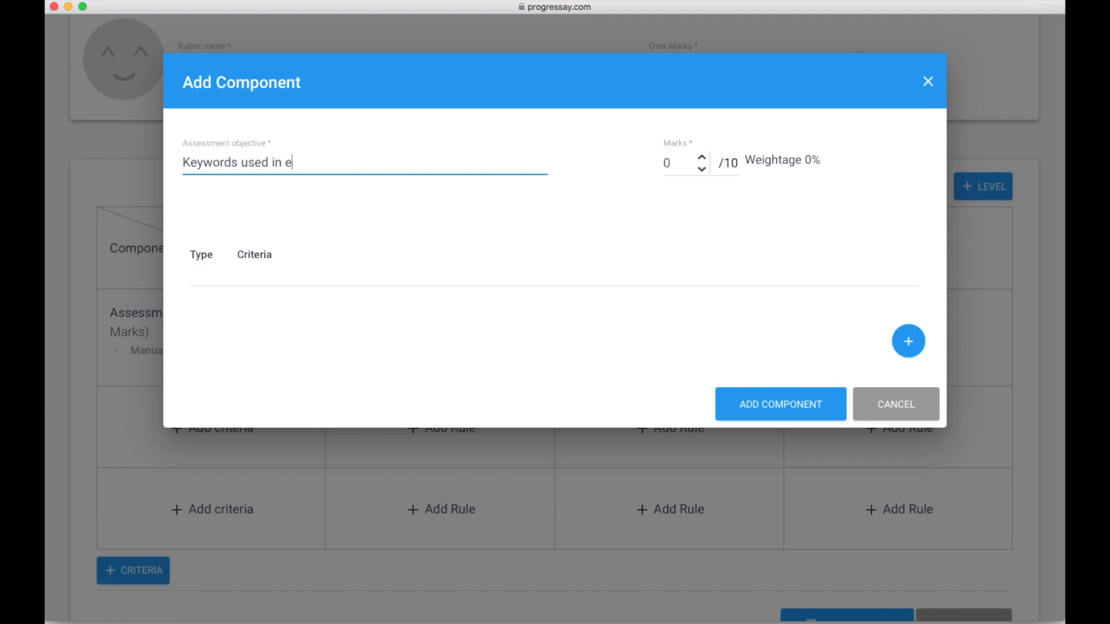
{"action": "type", "text": "ay"}
{"action": "left_click", "coordinate": [674, 163]}
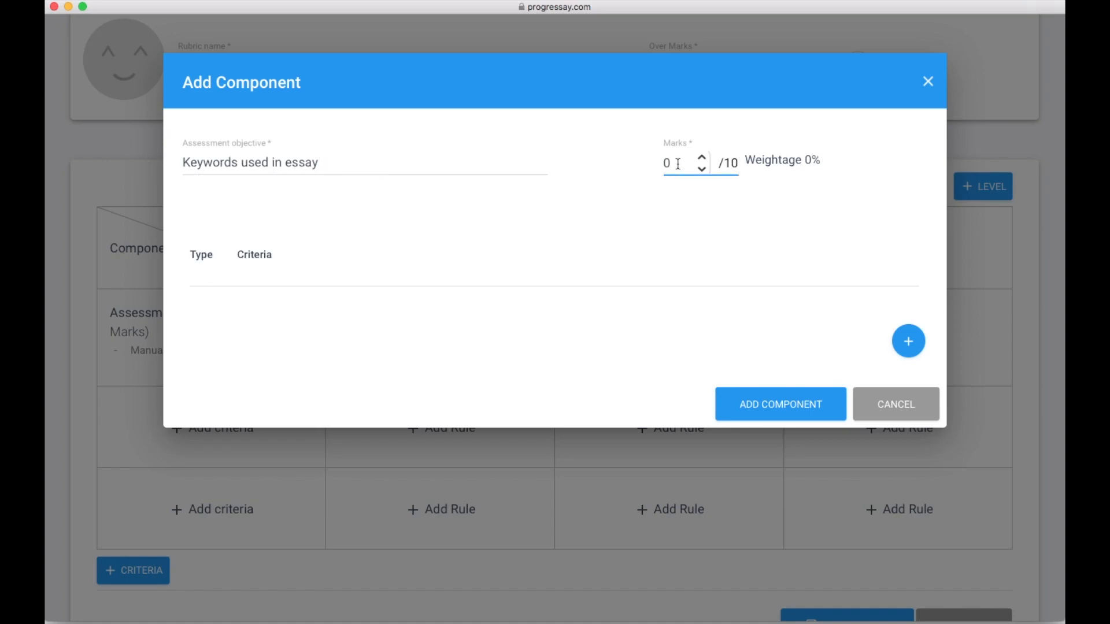
{"action": "left_click_drag", "start_coordinate": [679, 163], "coordinate": [662, 164]}
- Give the component 5 marks and add a Keywords criteria type worth 5 marks
{"action": "type", "text": "5"}
{"action": "left_click", "coordinate": [906, 346]}
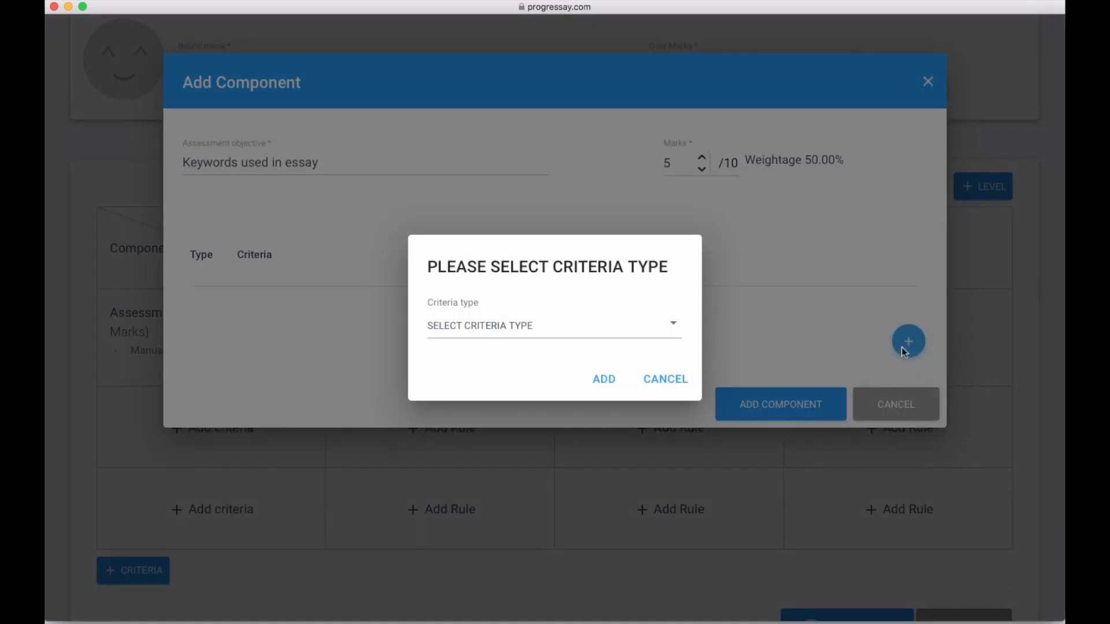
{"action": "left_click", "coordinate": [525, 329]}
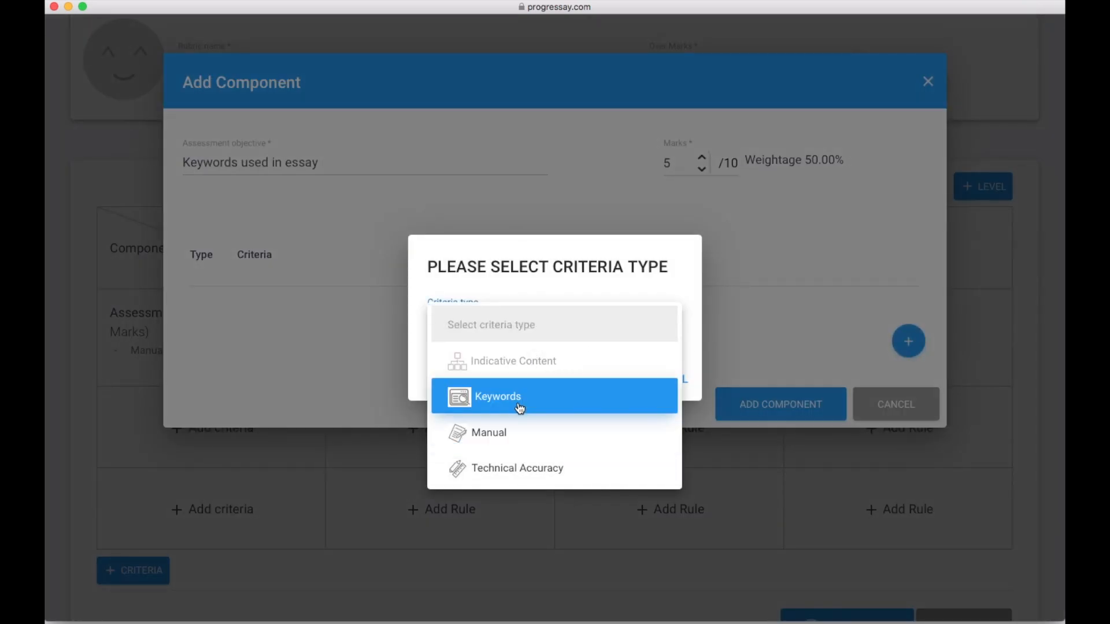
{"action": "left_click", "coordinate": [520, 408]}
{"action": "left_click", "coordinate": [605, 384]}
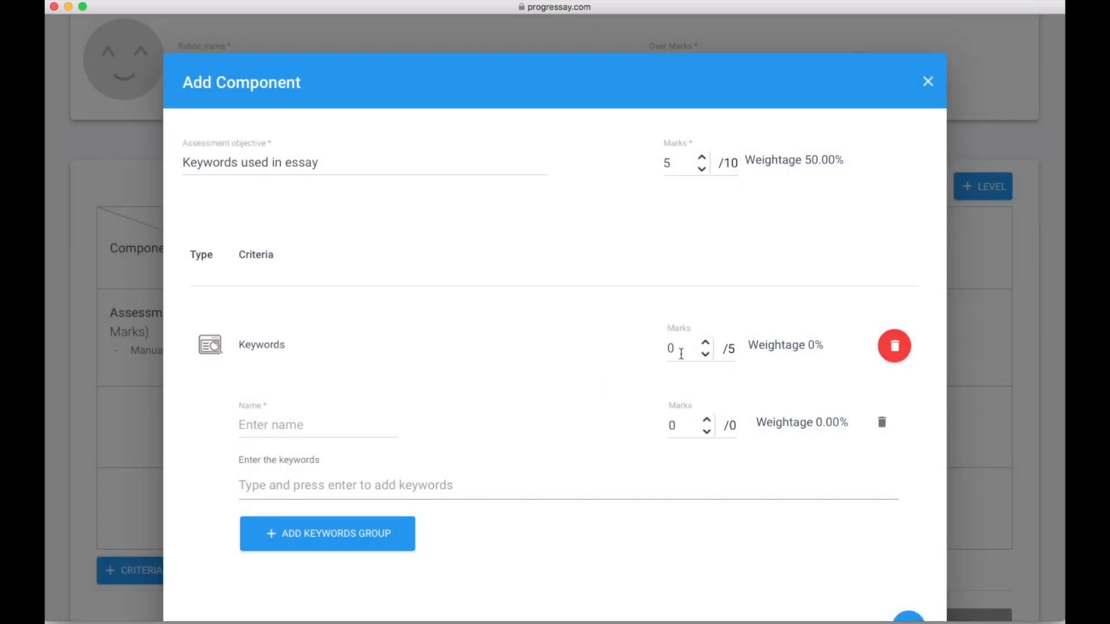
{"action": "double_click", "coordinate": [682, 352]}
{"action": "type", "text": "5"}
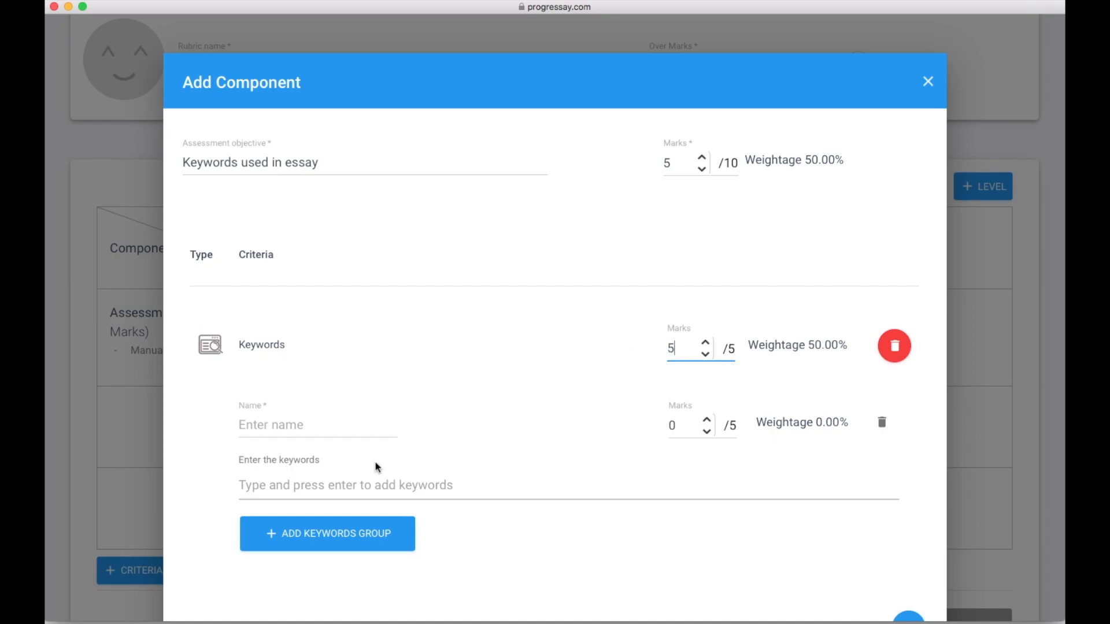
- Create keyword group 'Inference verbs': communicate, communicated, argue, arguing, in order to, show, shown, hints, showing
{"action": "left_click", "coordinate": [322, 432]}
{"action": "type", "text": "Inference verbs"}
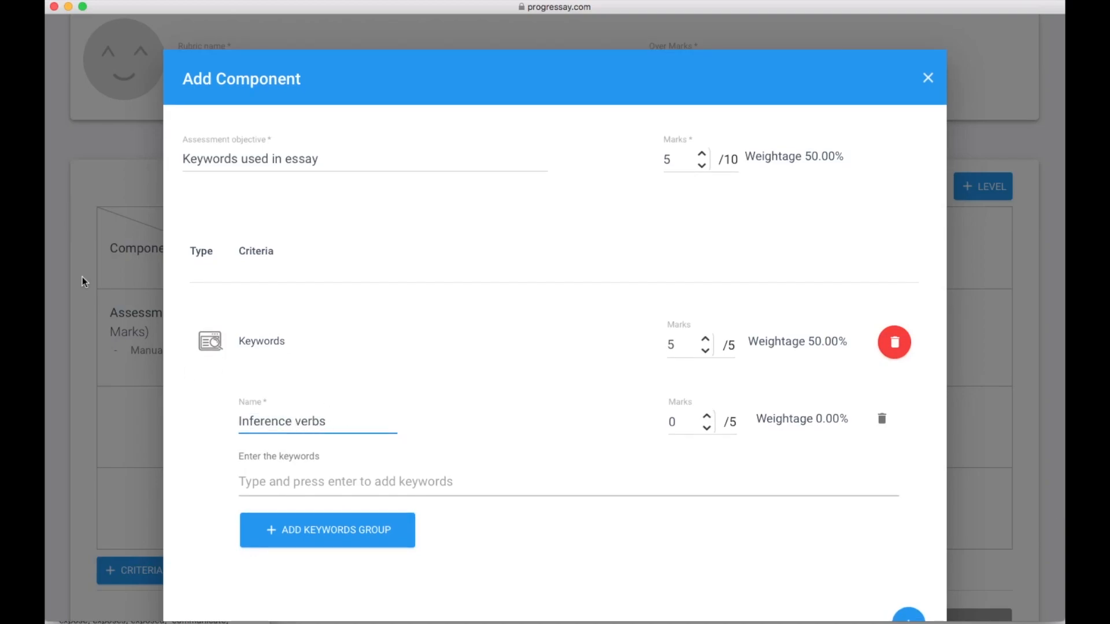
{"action": "left_click", "coordinate": [532, 481]}
{"action": "type", "text": "communicate"}
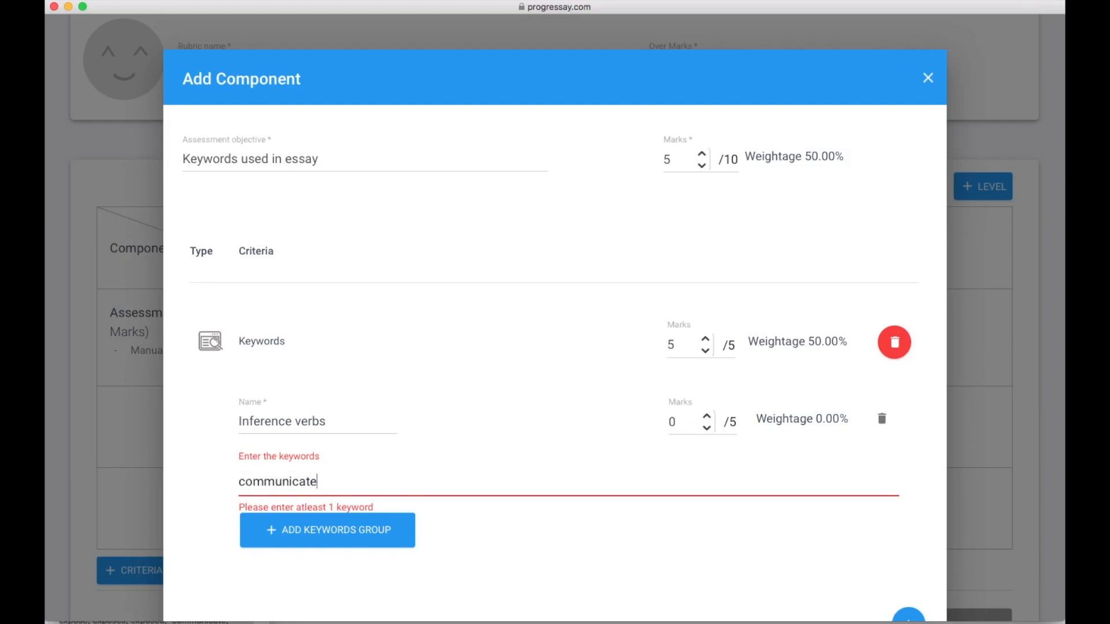
{"action": "key", "text": "Return"}
{"action": "type", "text": "comm"}
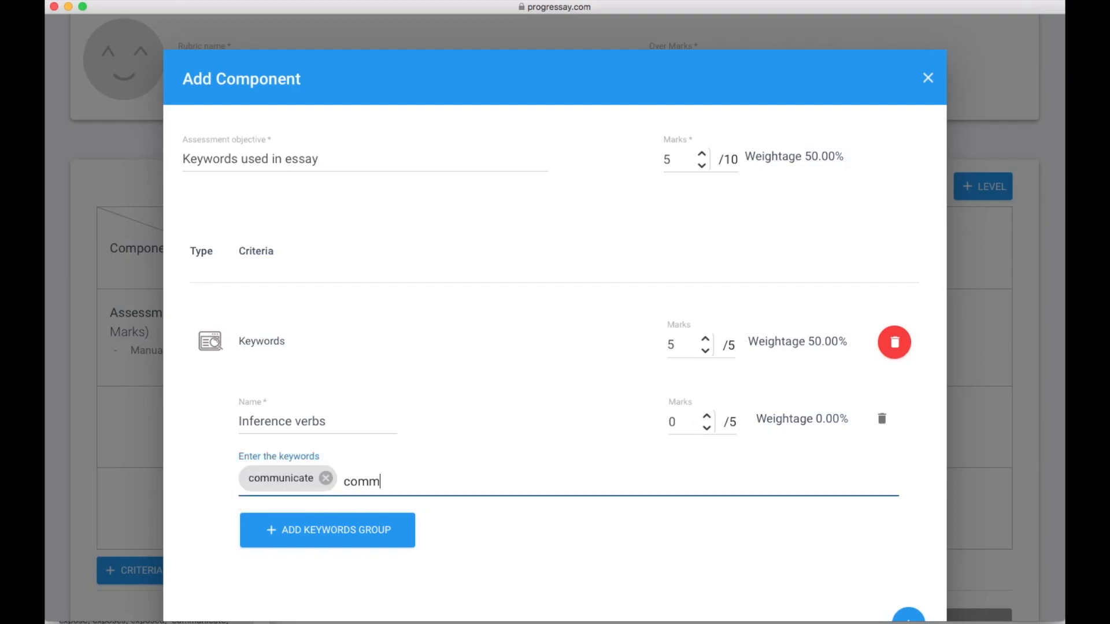
{"action": "type", "text": "unicated"}
{"action": "key", "text": "Return"}
{"action": "type", "text": "argue"}
{"action": "key", "text": "Return"}
{"action": "type", "text": "arguing"}
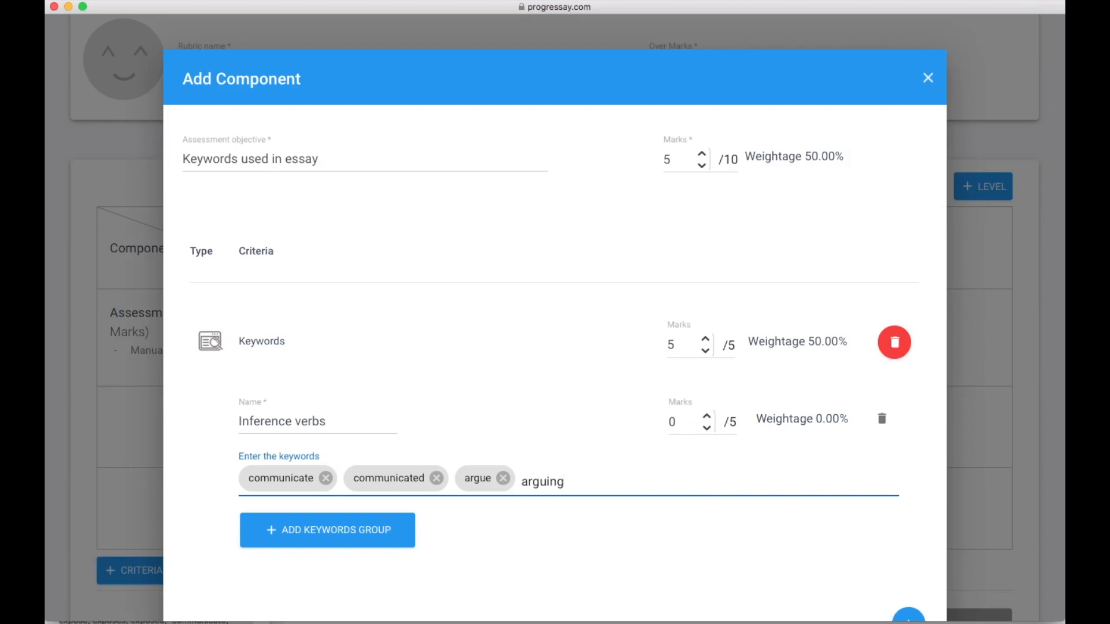
{"action": "key", "text": "Return"}
{"action": "type", "text": "in"}
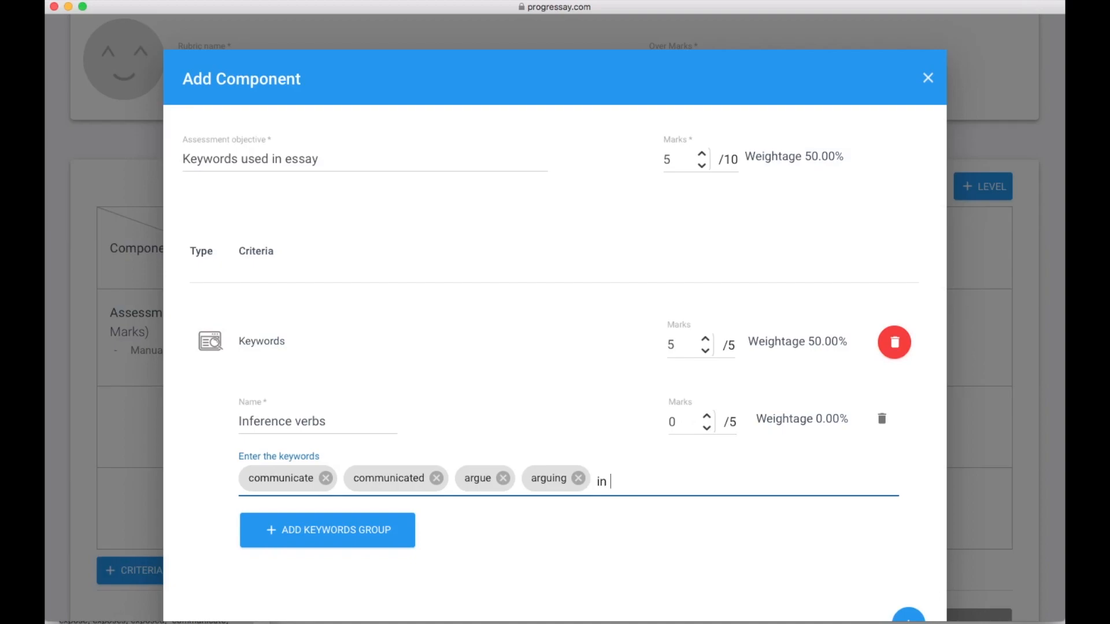
{"action": "type", "text": " order to"}
{"action": "key", "text": "Return"}
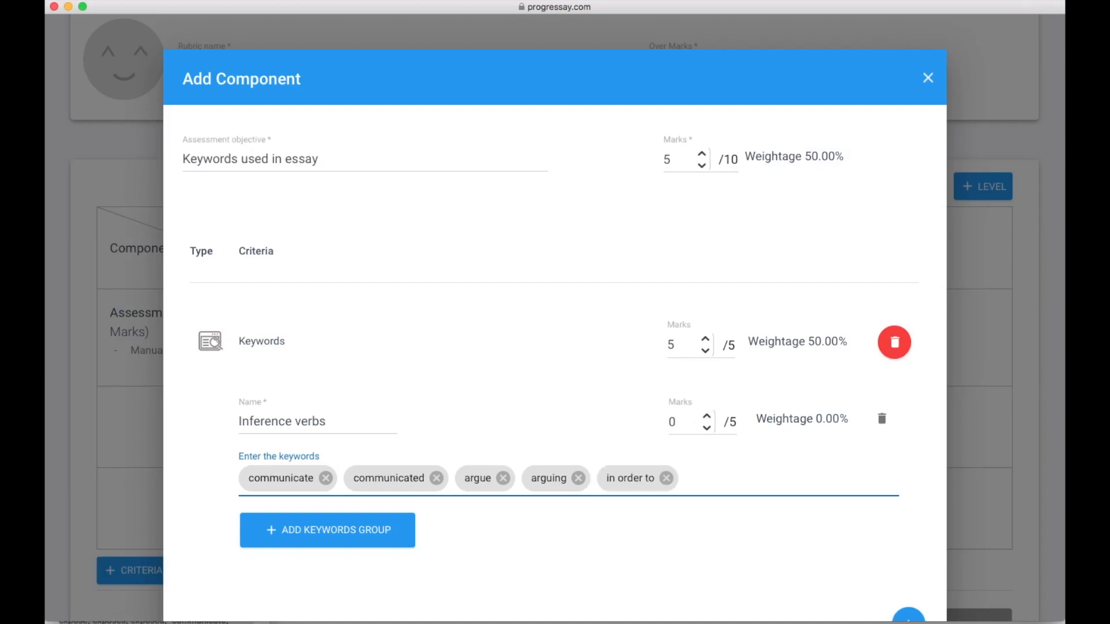
{"action": "type", "text": "show"}
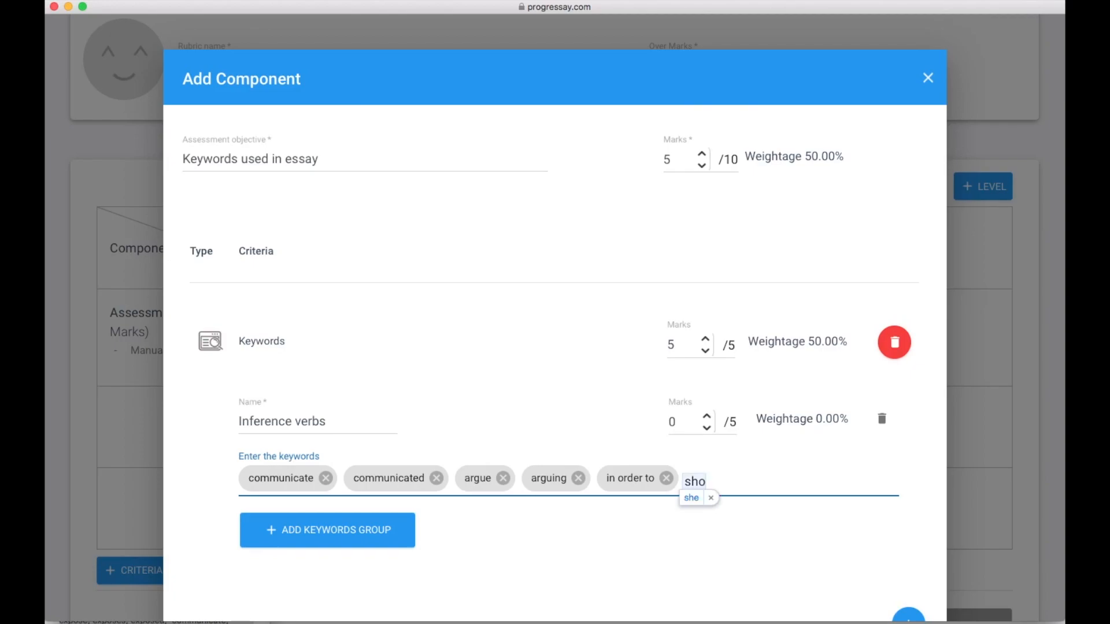
{"action": "key", "text": "Return"}
{"action": "type", "text": "shown"}
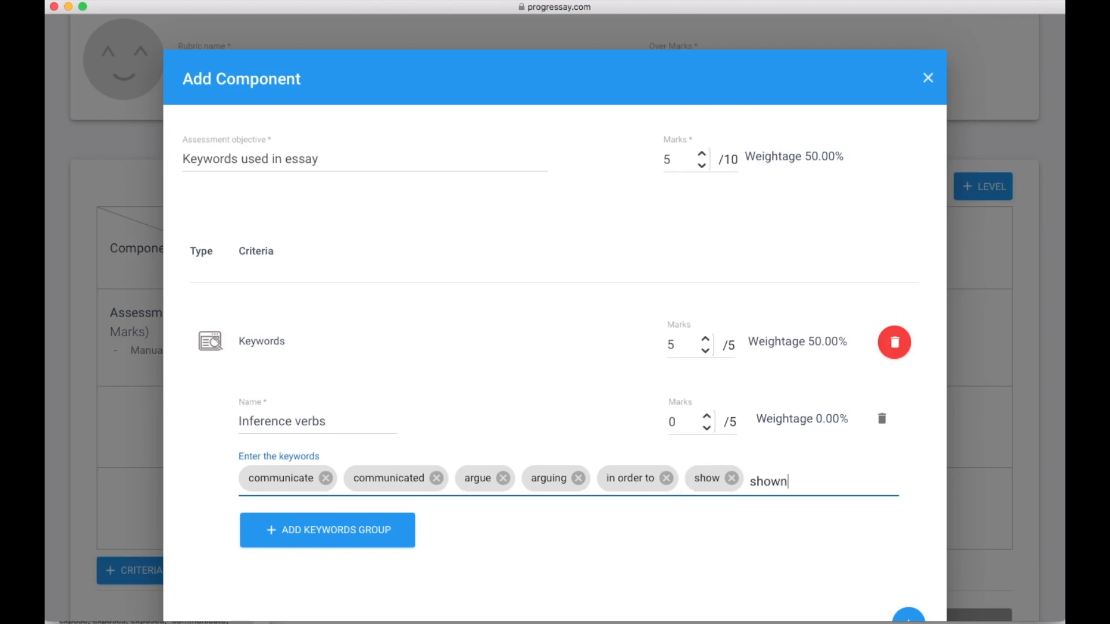
{"action": "key", "text": "Return"}
{"action": "type", "text": "hints"}
{"action": "key", "text": "Return"}
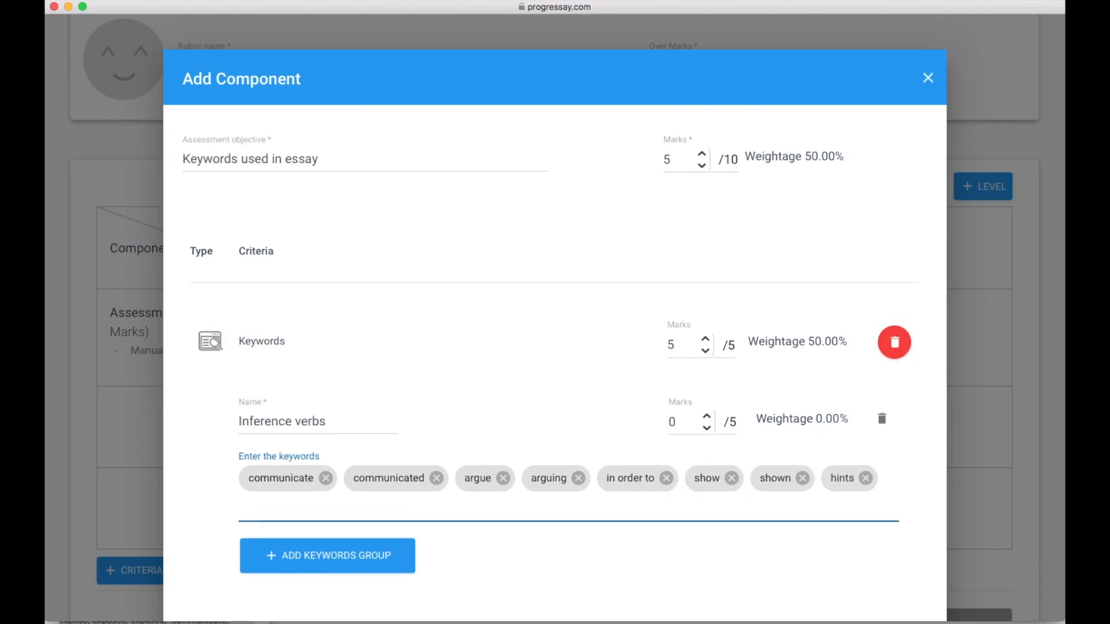
{"action": "type", "text": "showing\\"}
{"action": "key", "text": "Return"}
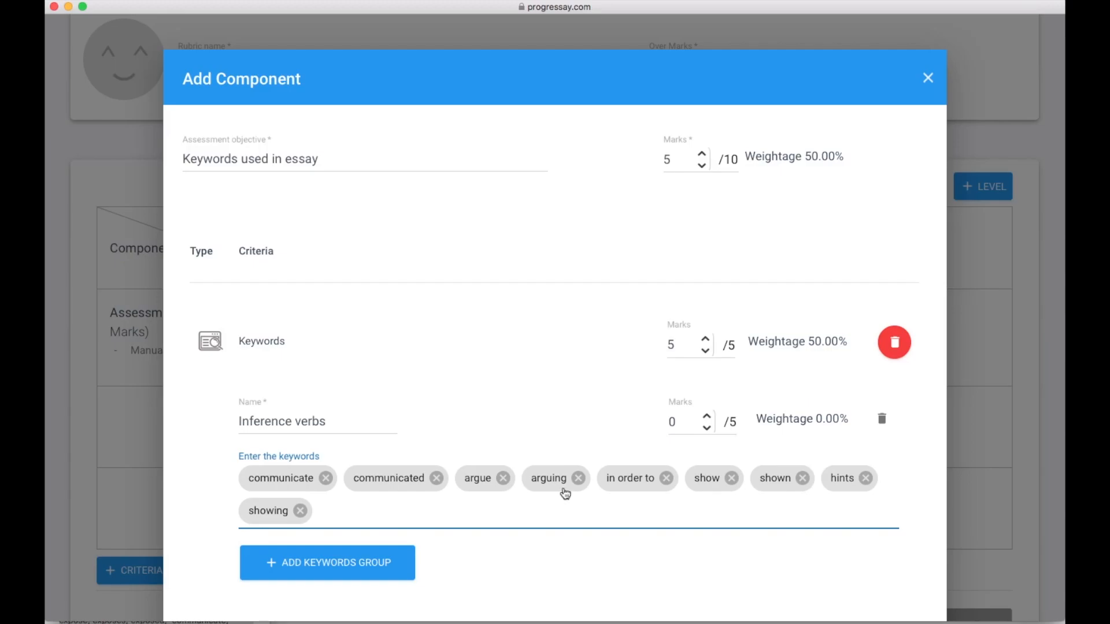
- Set the Inference verbs group to 5 marks and add the component to the rubric
{"action": "left_click", "coordinate": [685, 424]}
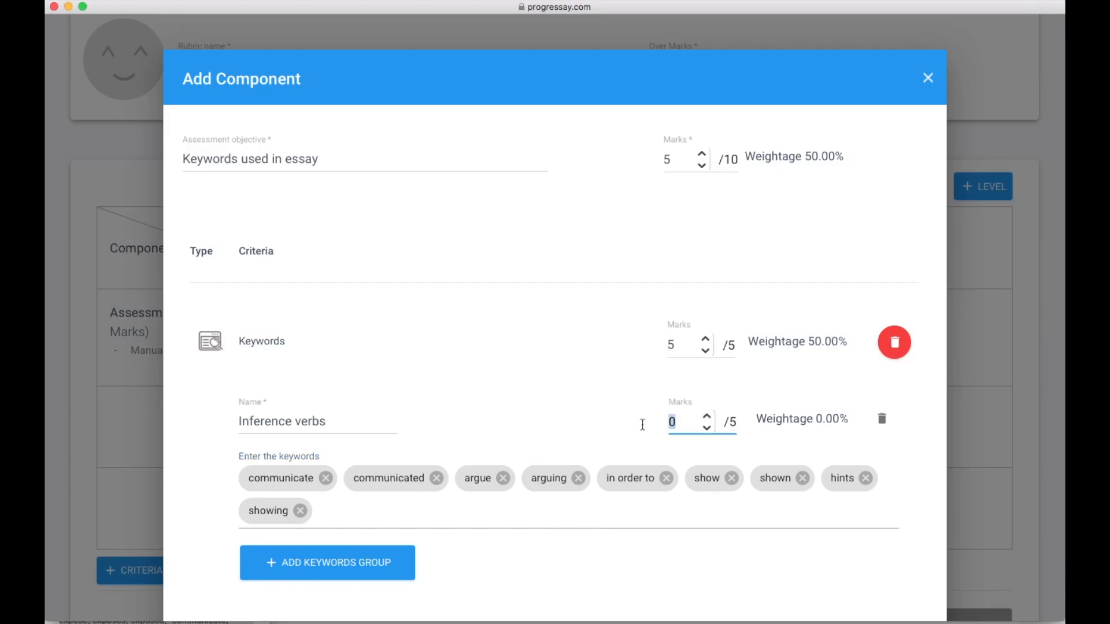
{"action": "type", "text": "5"}
{"action": "scroll", "coordinate": [619, 425], "scroll_direction": "down", "scroll_amount": 5}
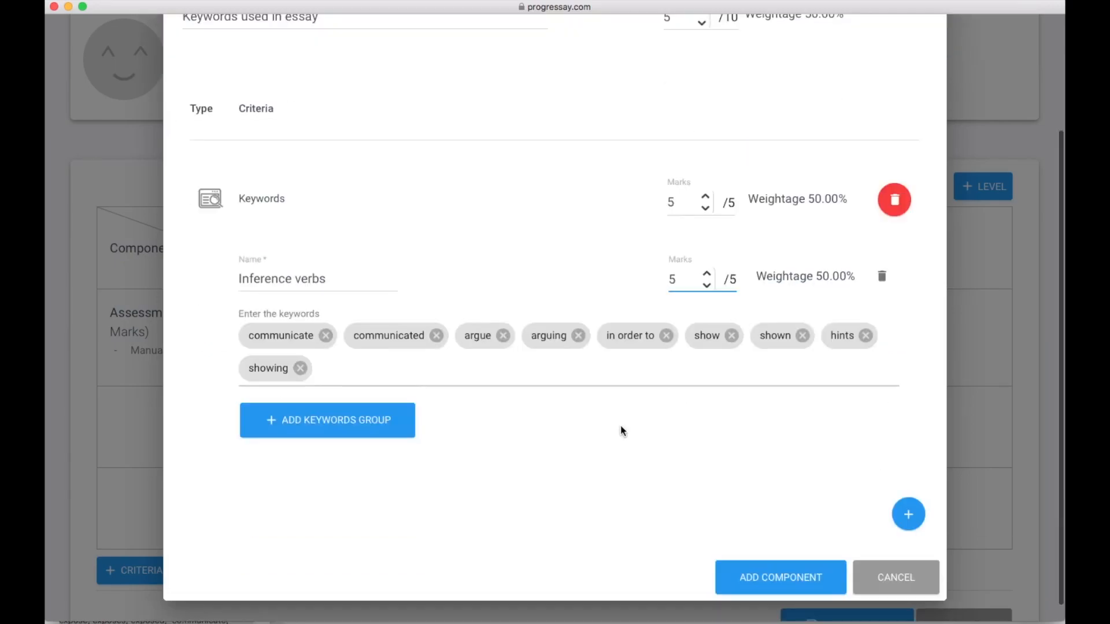
{"action": "left_click", "coordinate": [774, 564]}
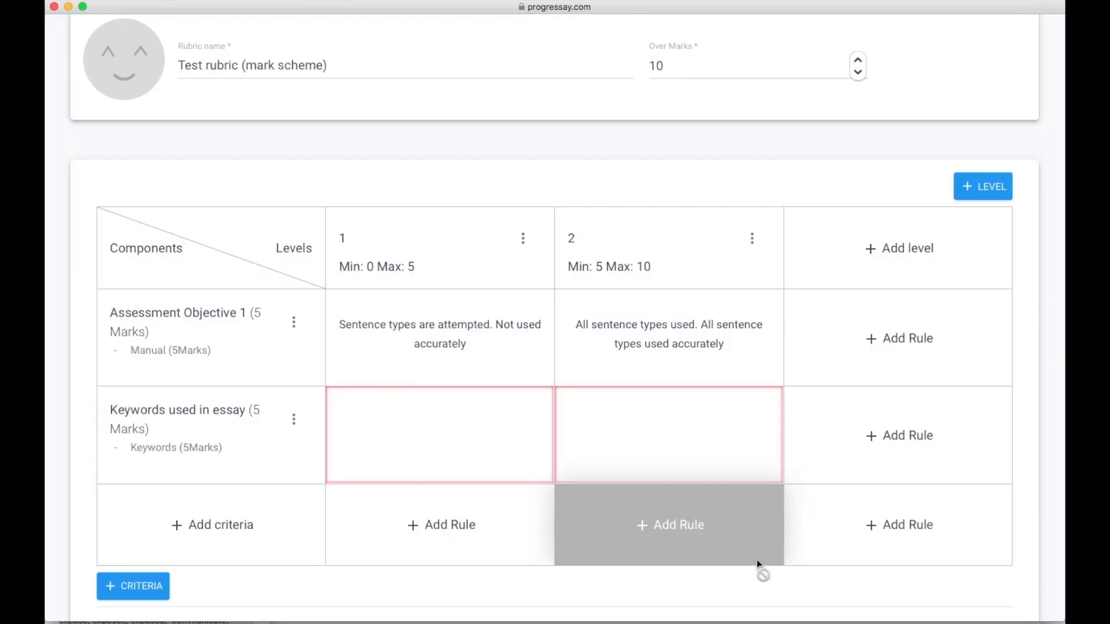
- Save the level-1 Keywords rule 'Not many keywords used' with an upper keyword count of 3
{"action": "left_click", "coordinate": [461, 424]}
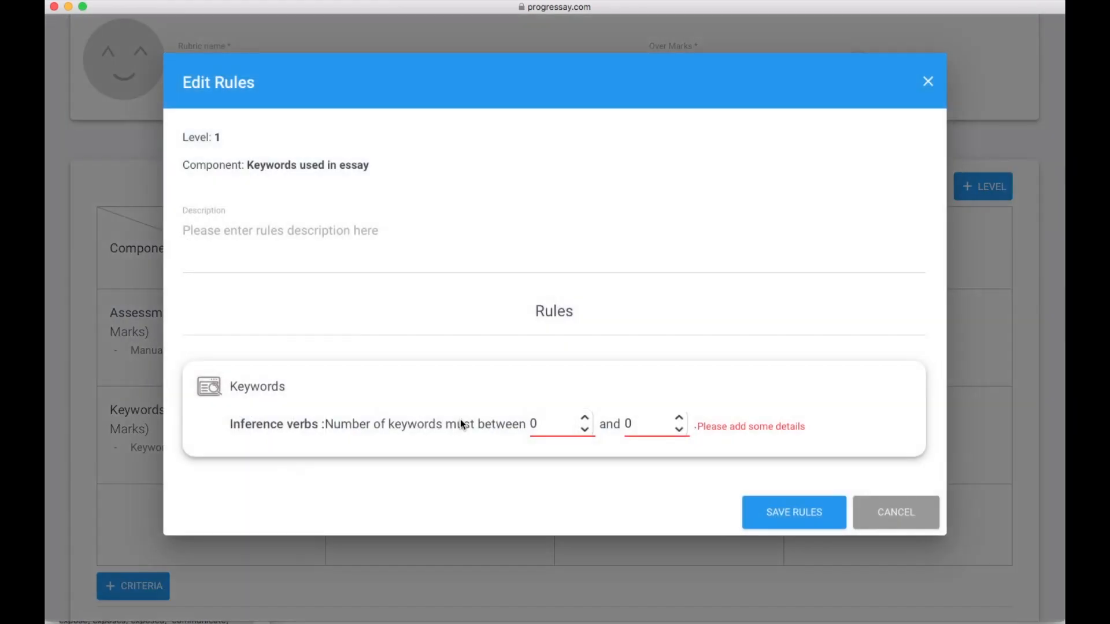
{"action": "left_click", "coordinate": [350, 249]}
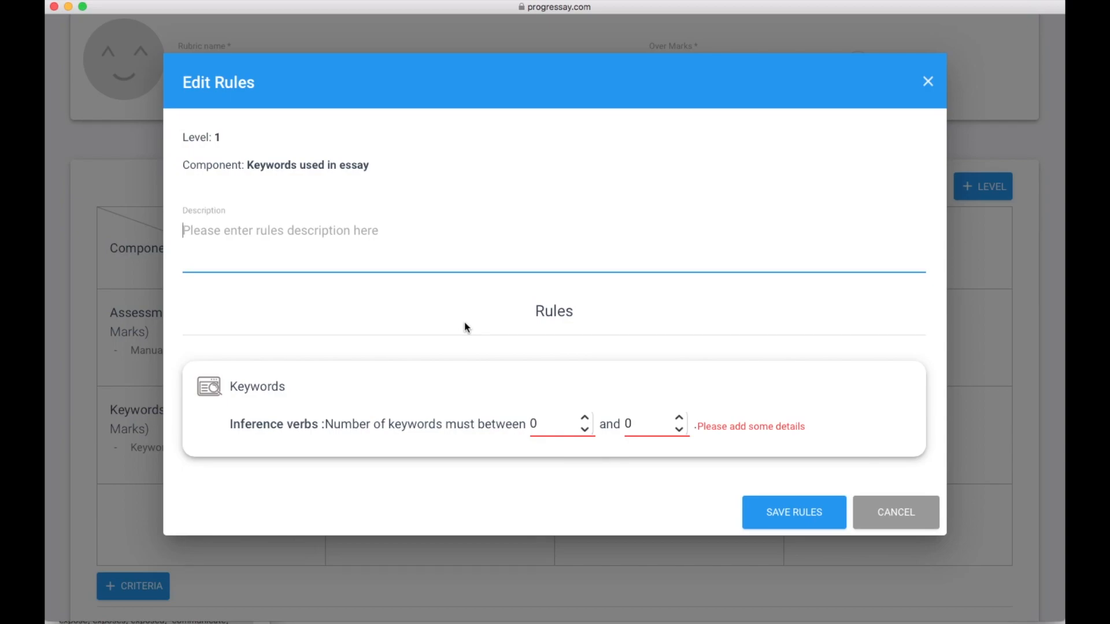
{"action": "type", "text": "Not many keywords used"}
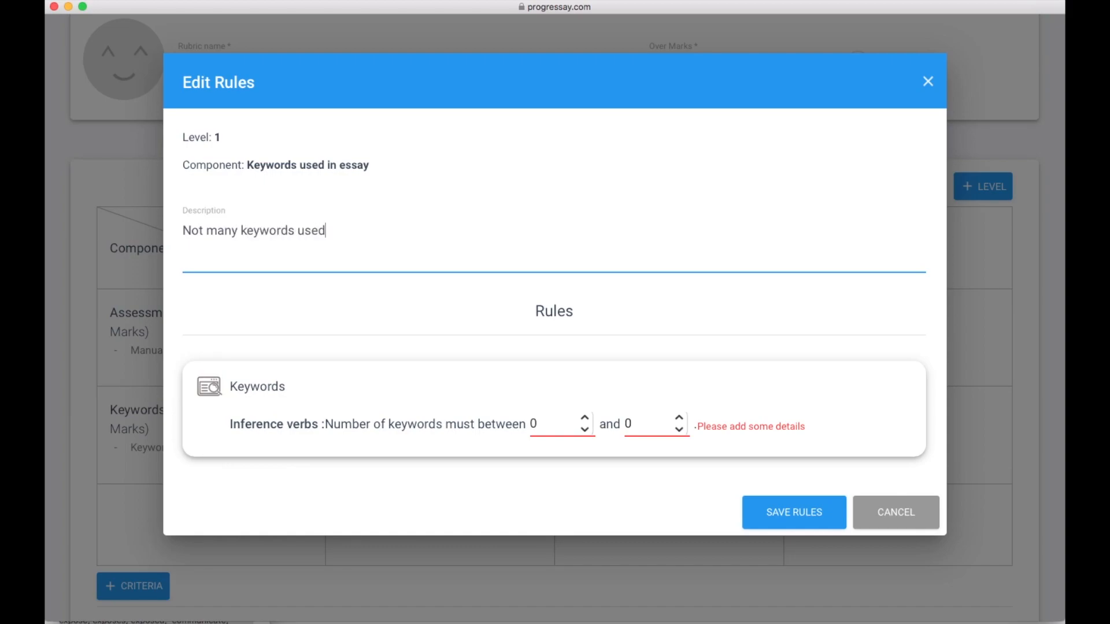
{"action": "left_click_drag", "start_coordinate": [650, 428], "coordinate": [617, 427]}
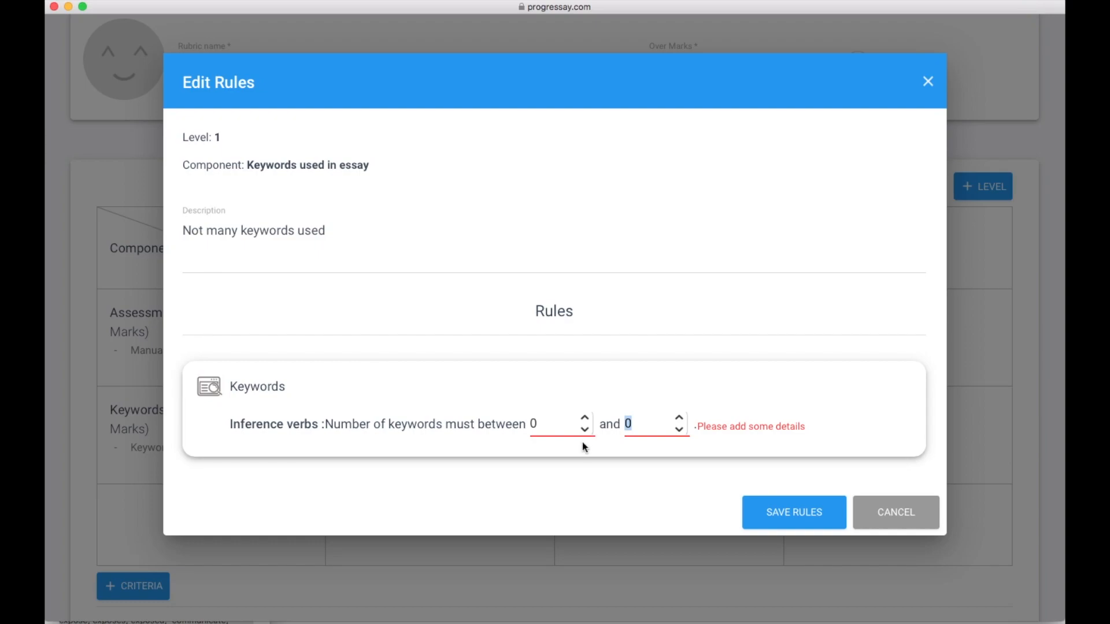
{"action": "type", "text": "3"}
{"action": "left_click", "coordinate": [775, 512]}
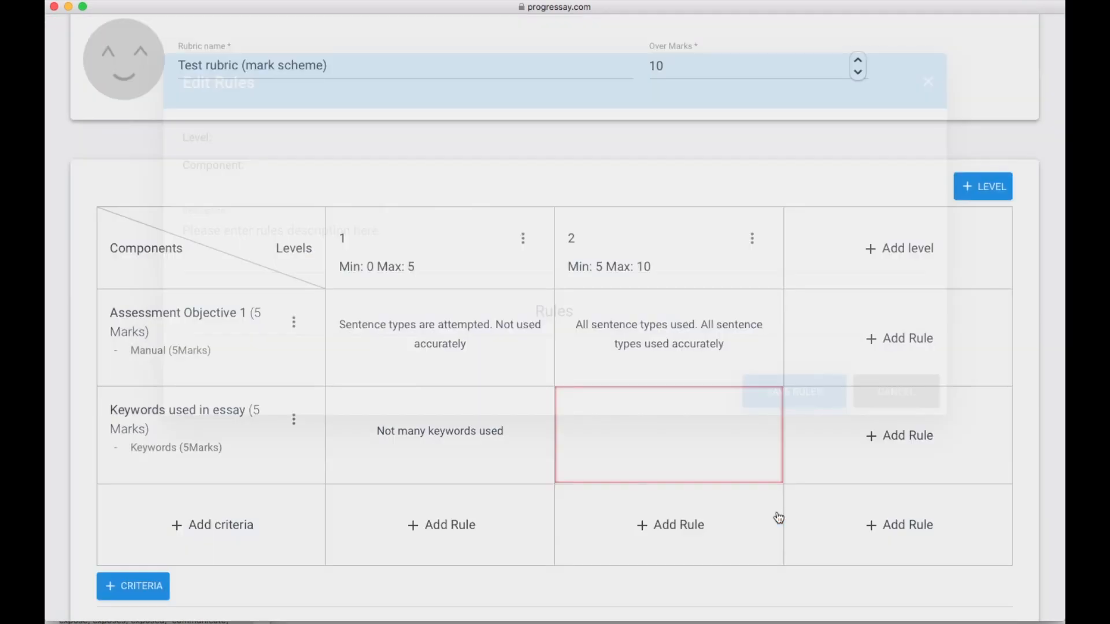
- Save the level-2 Keywords rule 'Many keywords used.' with an upper keyword limit of 6
{"action": "left_click", "coordinate": [652, 460]}
{"action": "left_click", "coordinate": [354, 244]}
{"action": "type", "text": "And"}
{"action": "key", "text": "BackSpace"}
{"action": "key", "text": "BackSpace"}
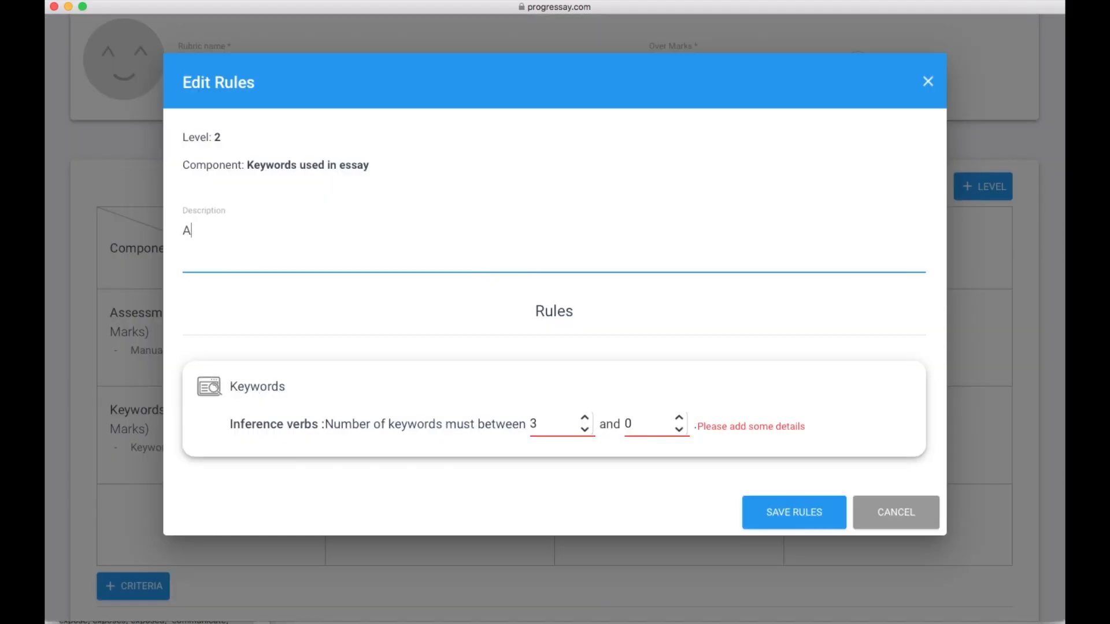
{"action": "type", "text": "Many keywords used."}
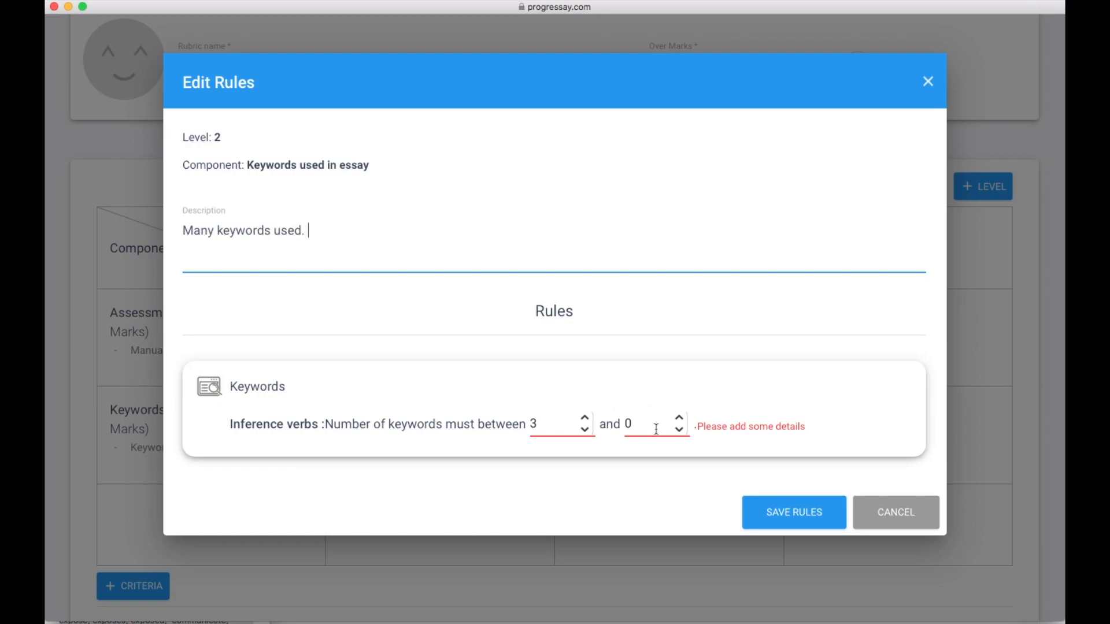
{"action": "left_click_drag", "start_coordinate": [639, 426], "coordinate": [608, 425]}
{"action": "type", "text": "6"}
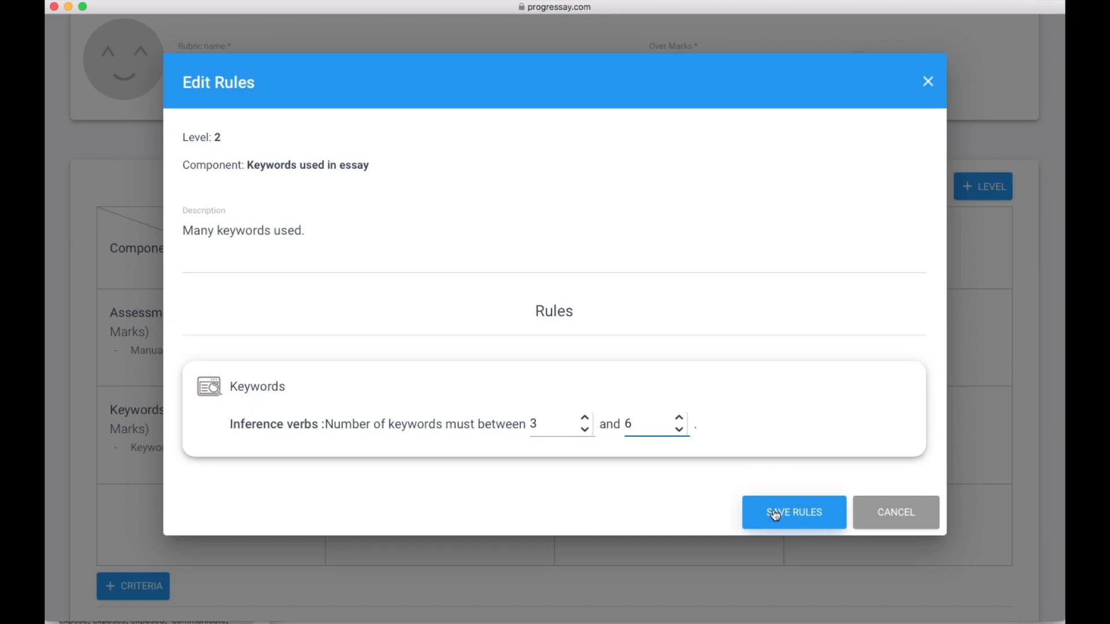
{"action": "left_click", "coordinate": [777, 511]}
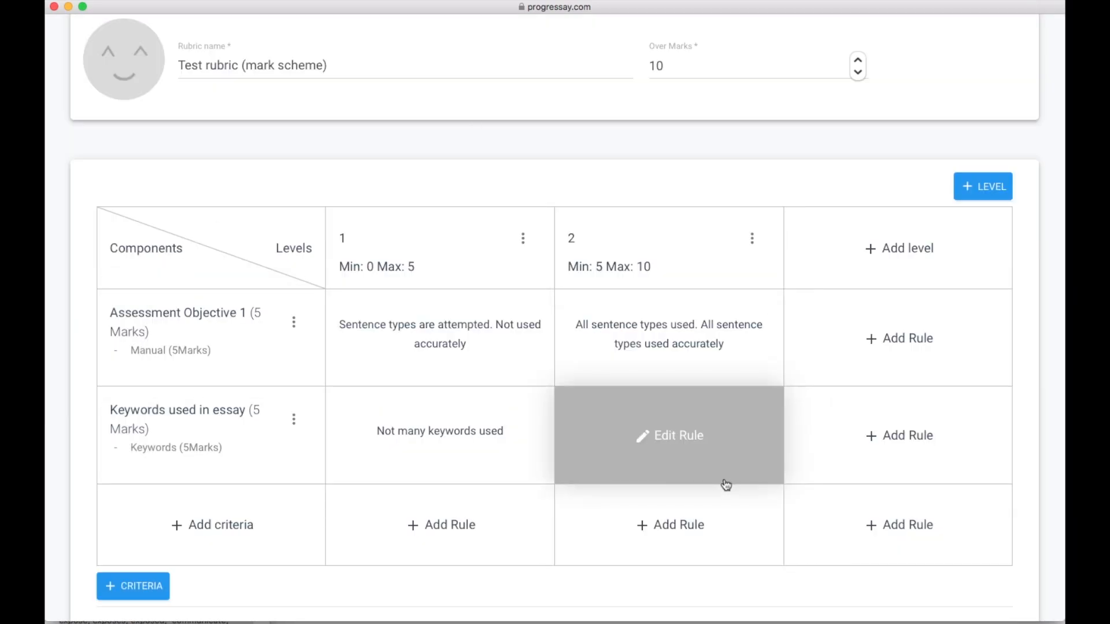
{"action": "scroll", "coordinate": [729, 485], "scroll_direction": "down", "scroll_amount": 3}
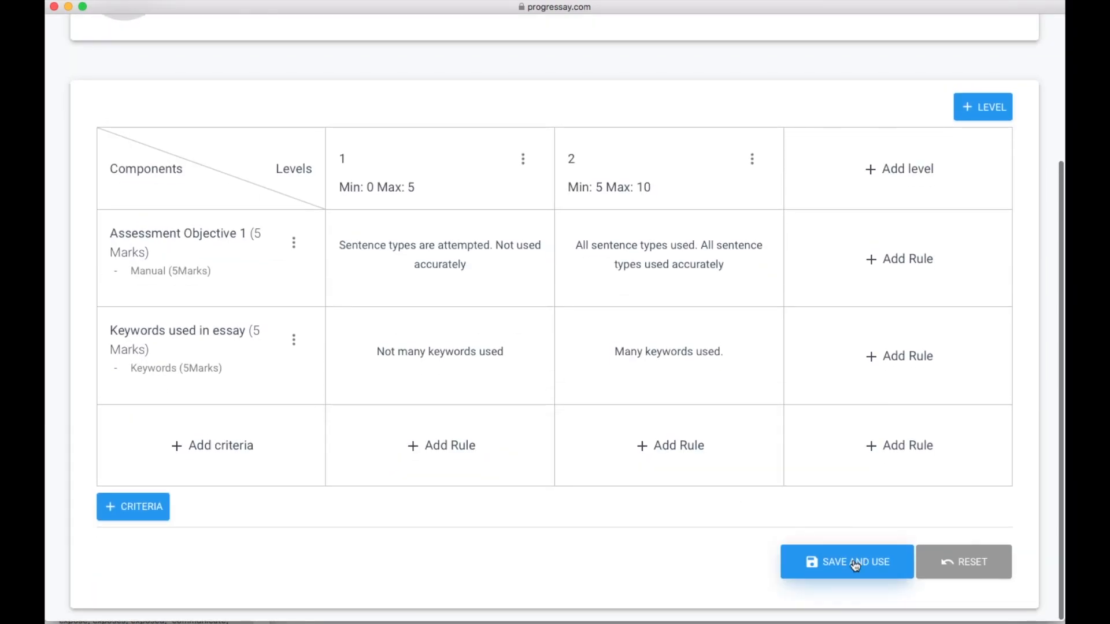
- Save the rubric for use and open the student's How to use adjectives submission page
{"action": "left_click", "coordinate": [855, 564]}
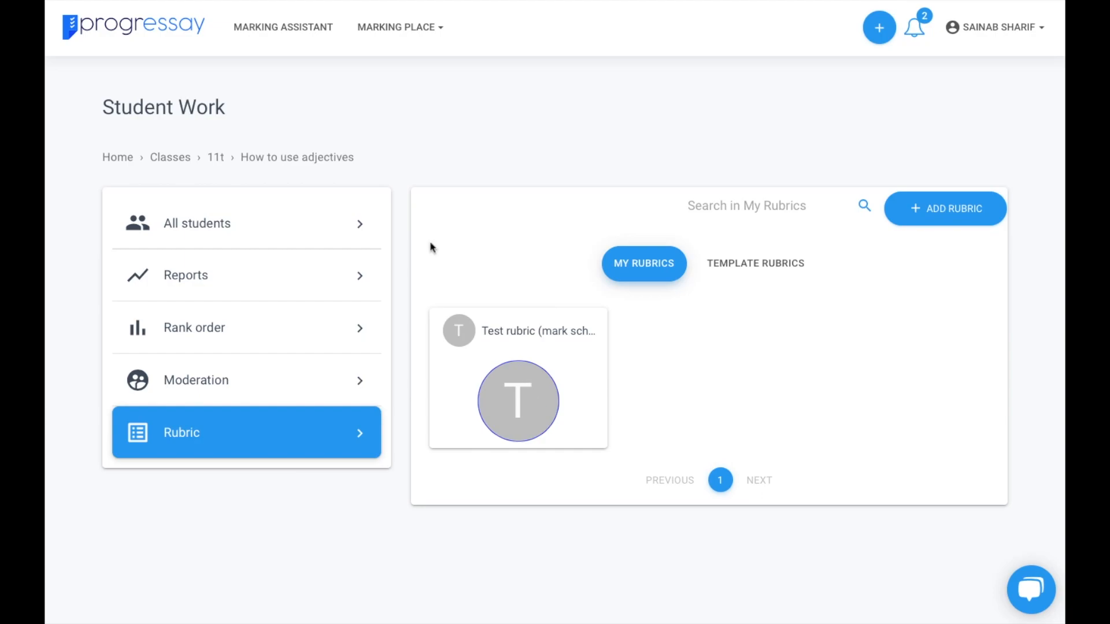
{"action": "left_click", "coordinate": [254, 226]}
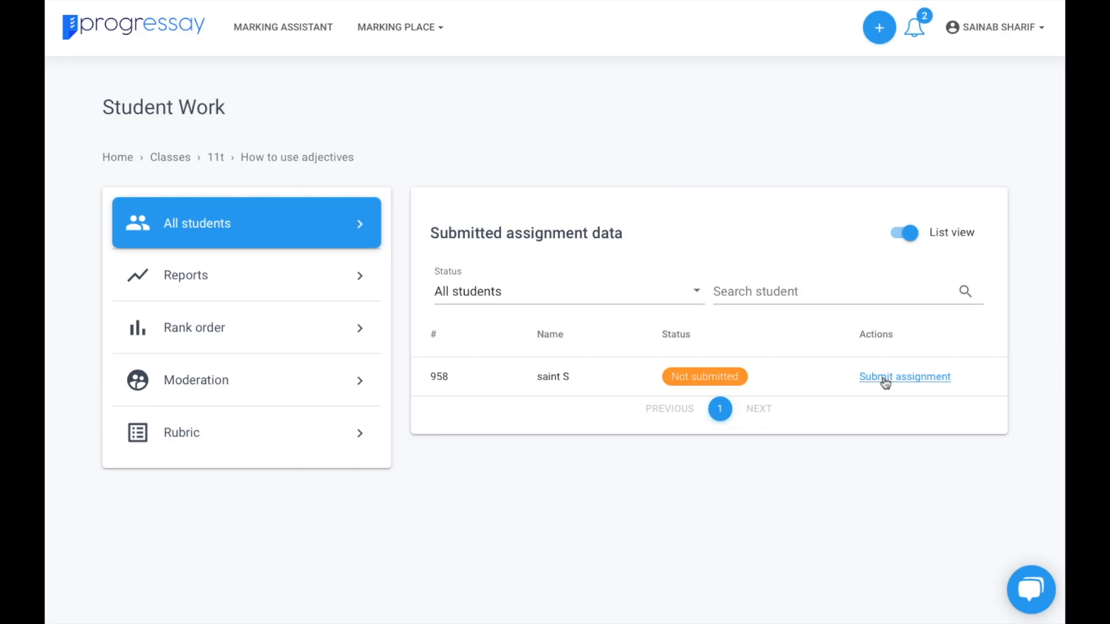
{"action": "left_click", "coordinate": [885, 380]}
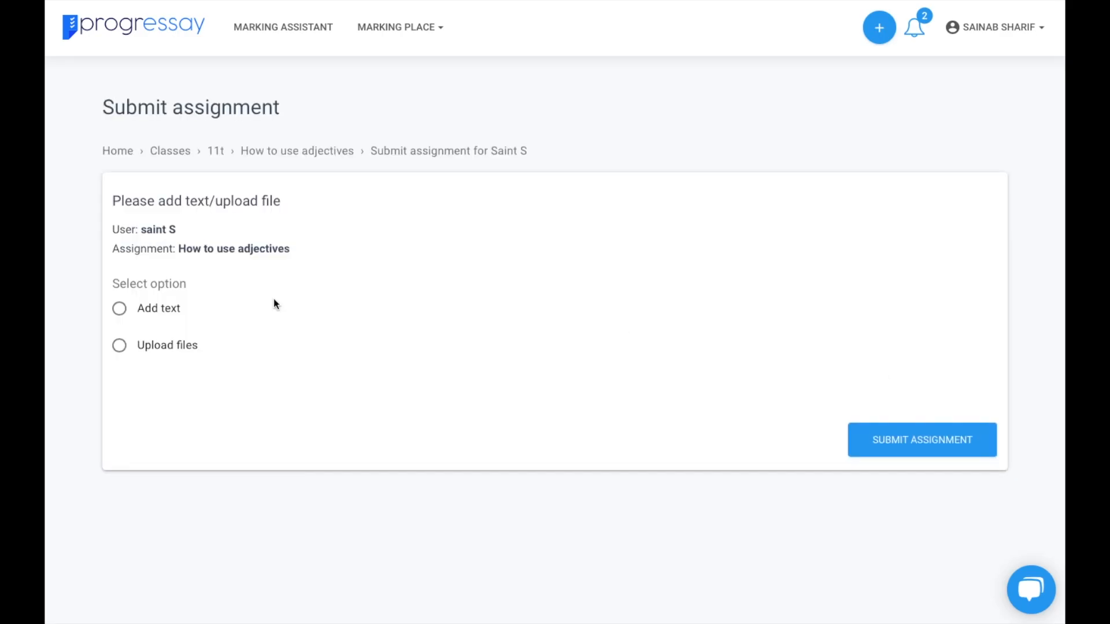
- Paste the crime-writing essay as text and submit the student's assignment for marking
{"action": "left_click", "coordinate": [120, 347]}
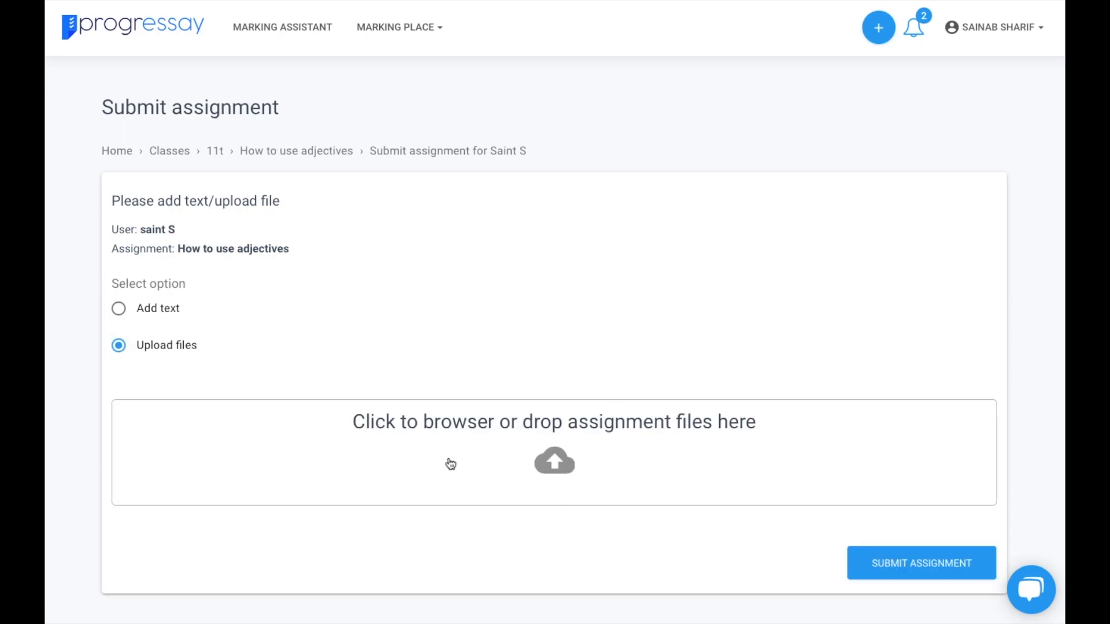
{"action": "left_click", "coordinate": [121, 310]}
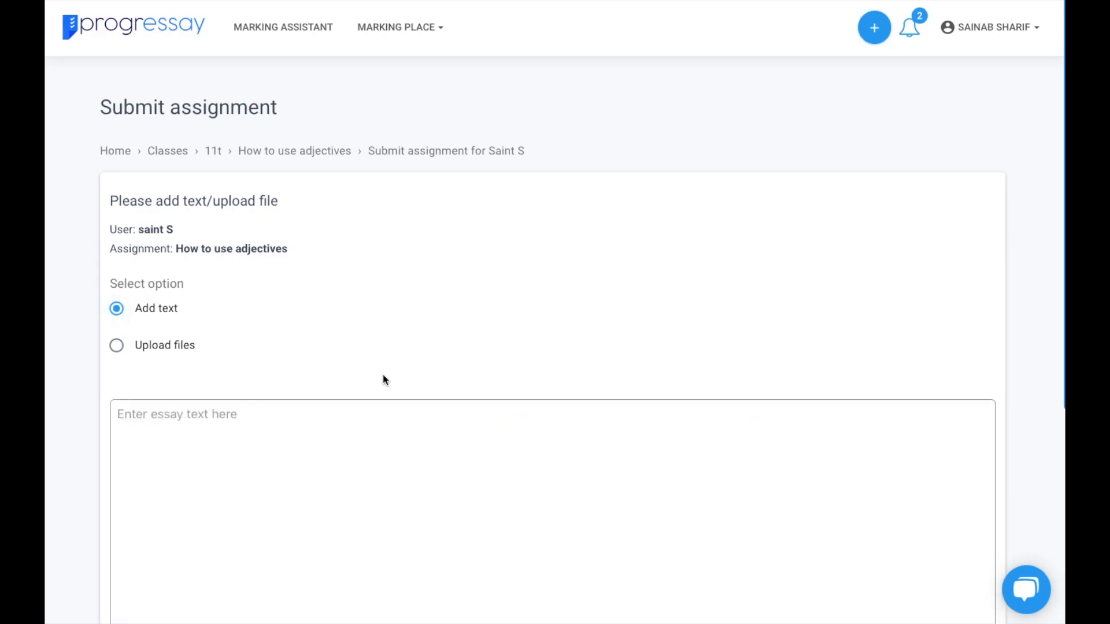
{"action": "scroll", "coordinate": [384, 442], "scroll_direction": "down", "scroll_amount": 5}
{"action": "scroll", "coordinate": [383, 441], "scroll_direction": "up", "scroll_amount": 3}
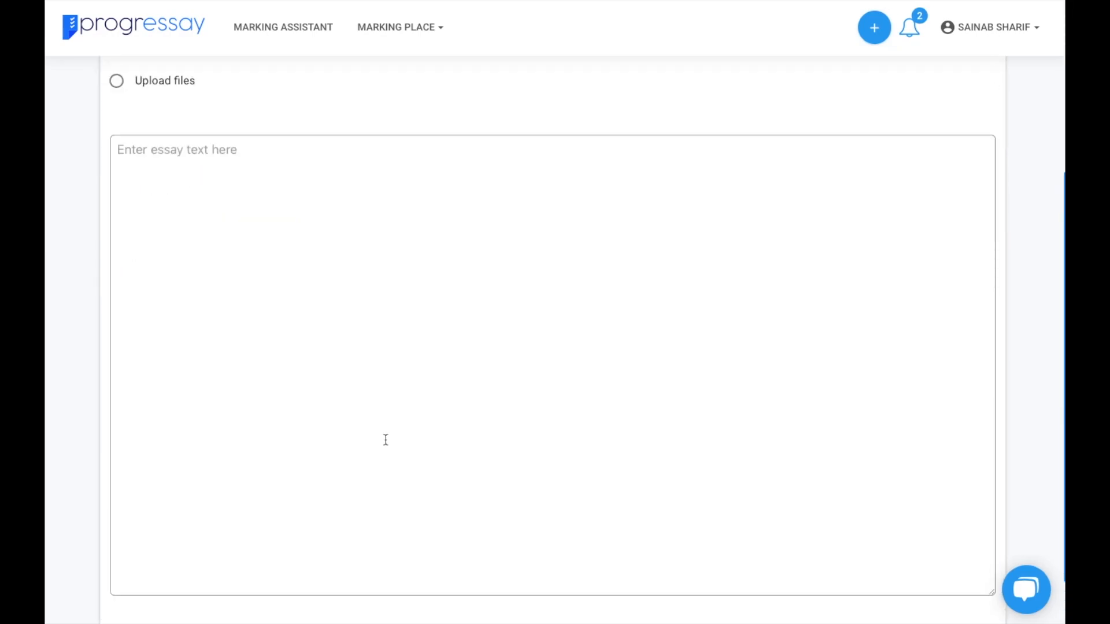
{"action": "right_click", "coordinate": [209, 283]}
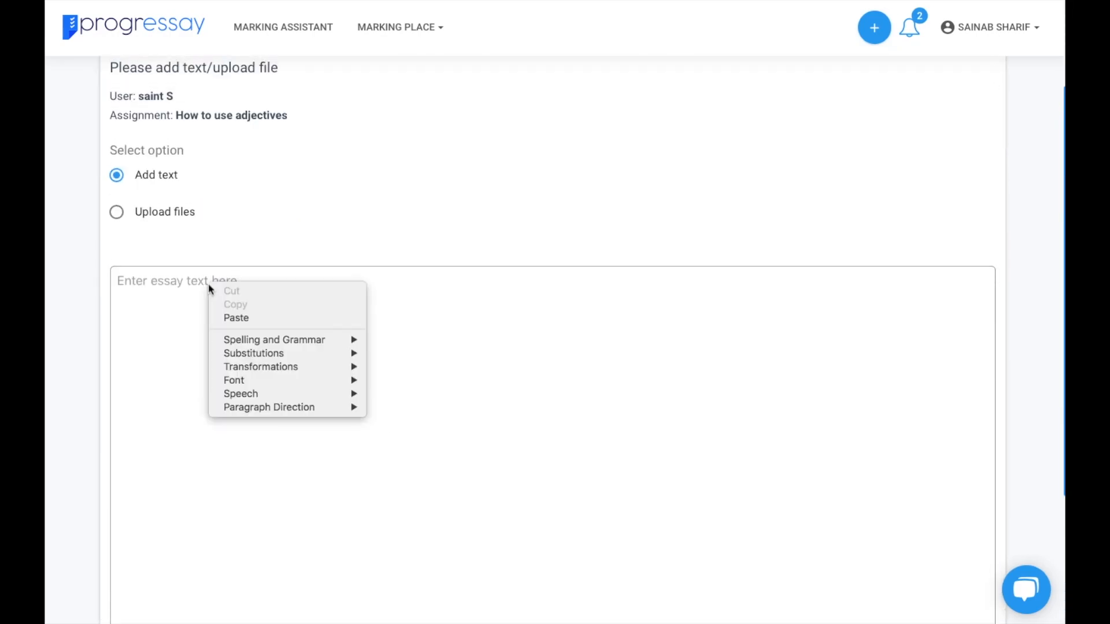
{"action": "left_click", "coordinate": [230, 319]}
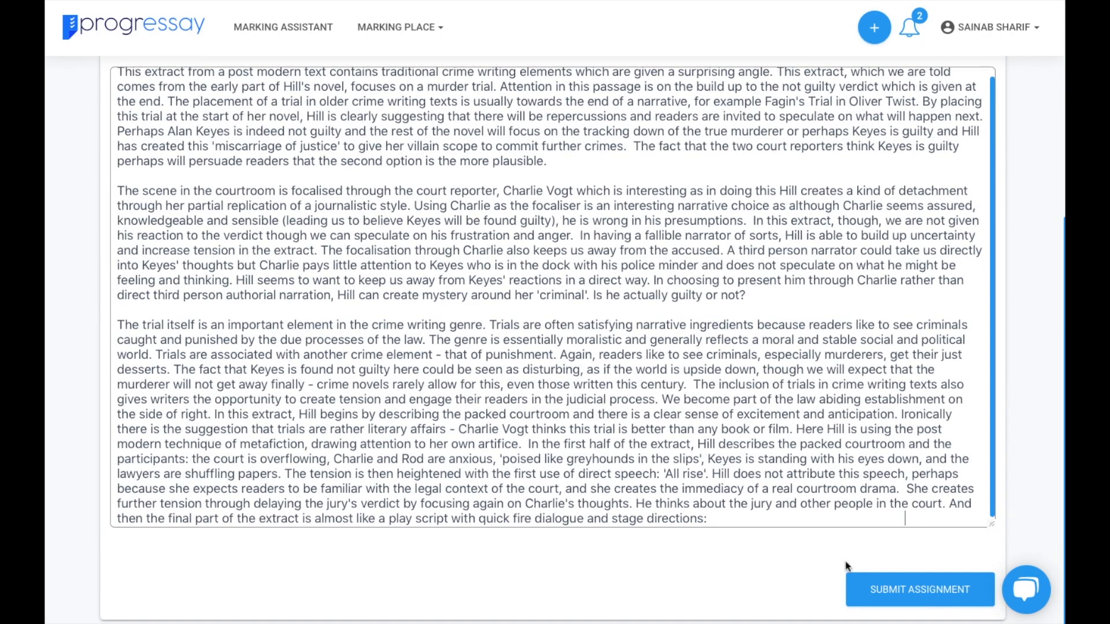
{"action": "left_click", "coordinate": [913, 591]}
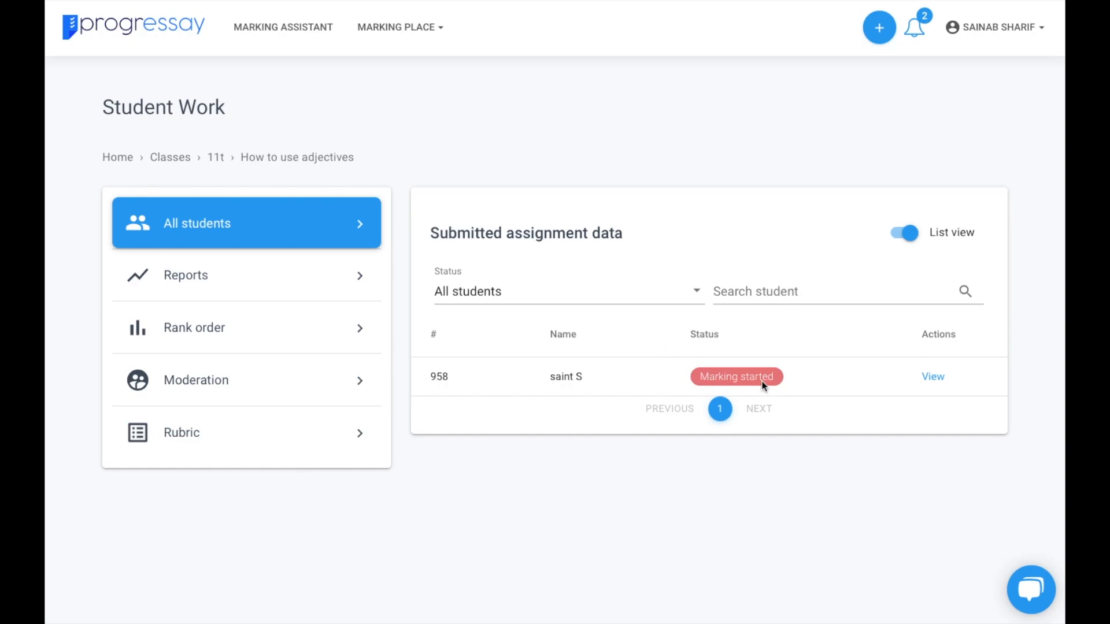
- Open the student's How to use adjectives report beside the Test rubric mark scheme
{"action": "left_click", "coordinate": [933, 377]}
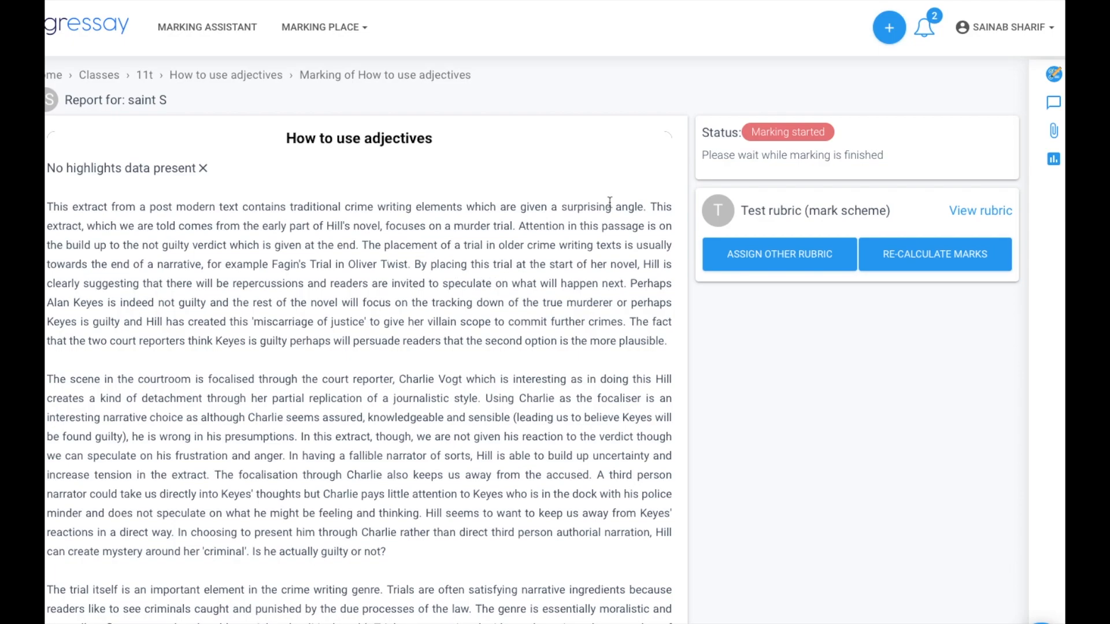
{"action": "scroll", "coordinate": [703, 162], "scroll_direction": "down", "scroll_amount": 1}
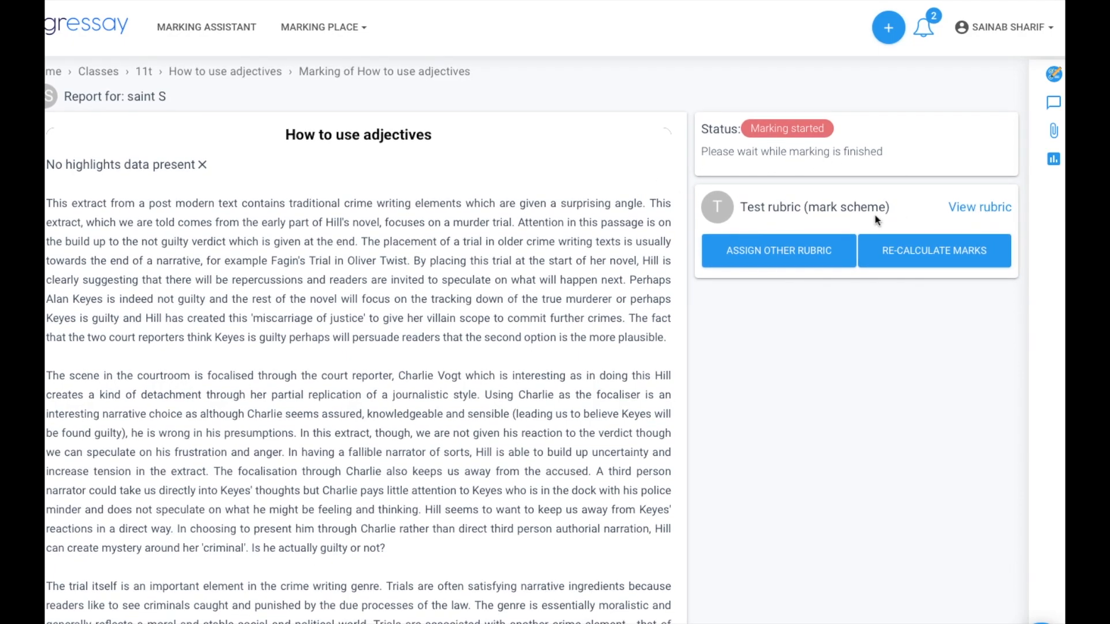
{"action": "scroll", "coordinate": [509, 203], "scroll_direction": "up", "scroll_amount": 1}
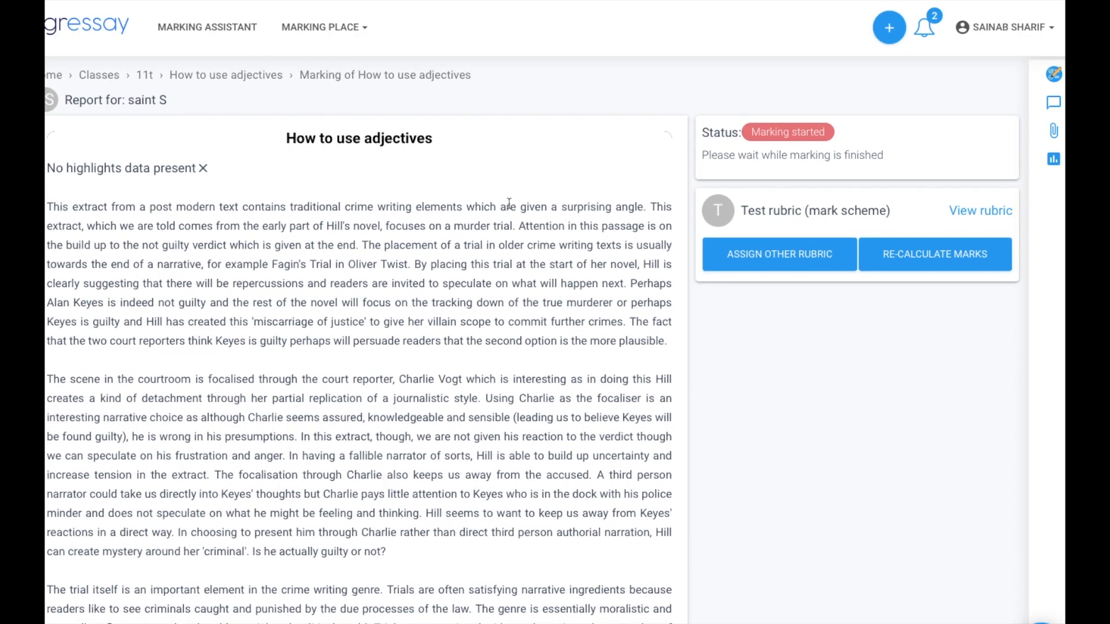
{"action": "left_click", "coordinate": [1045, 84]}
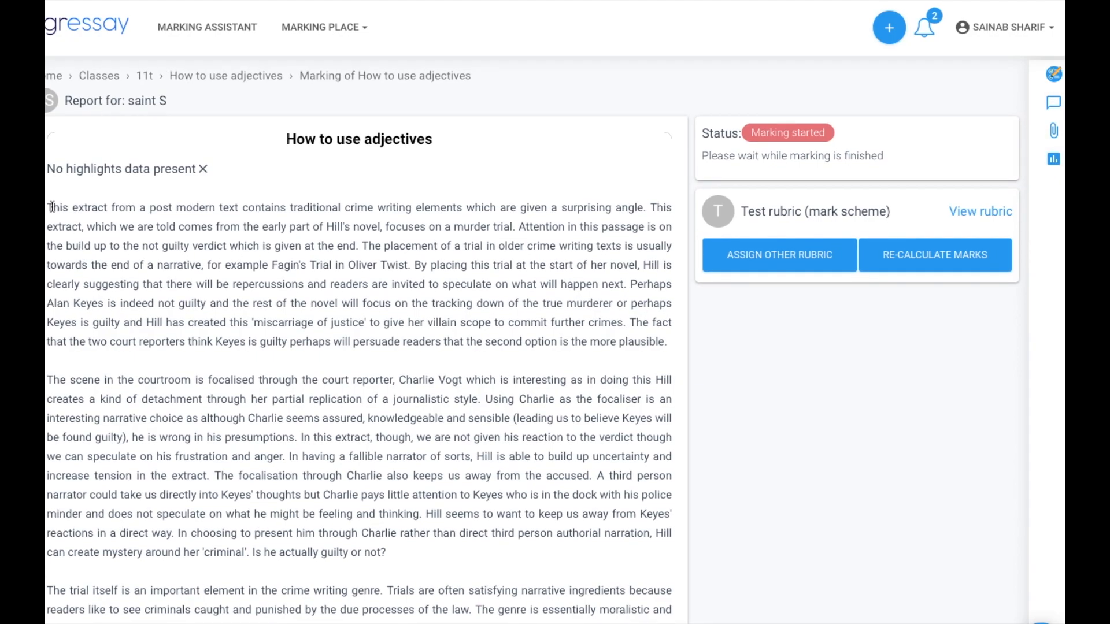
{"action": "left_click_drag", "start_coordinate": [47, 207], "coordinate": [242, 215]}
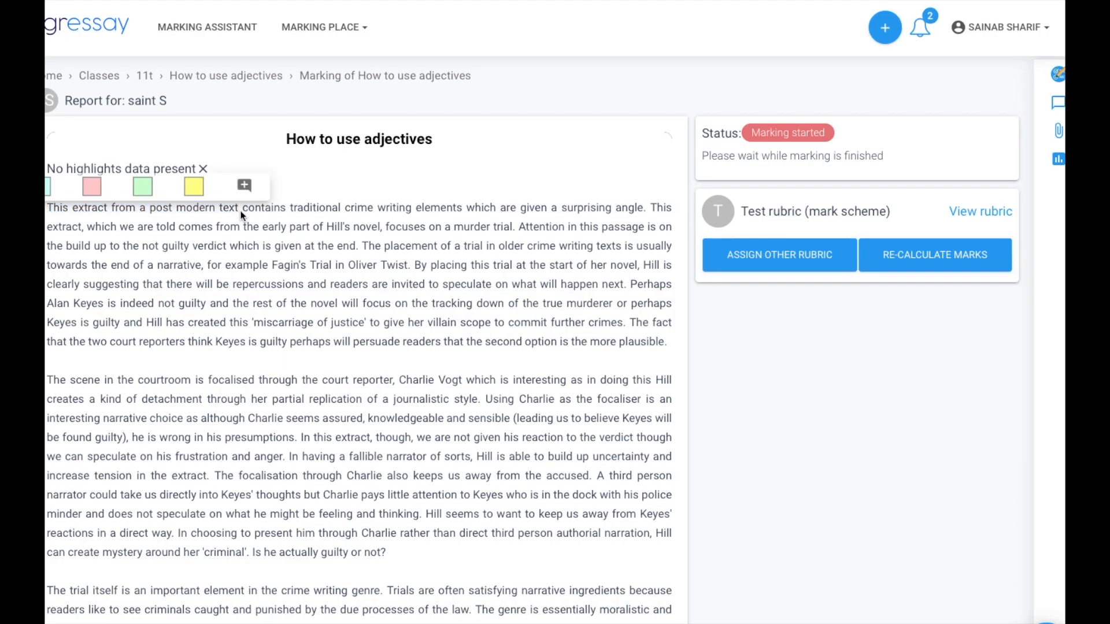
- Highlight the essay's opening phrase yellow and 'traditional crime writing' pink
{"action": "left_click", "coordinate": [187, 187]}
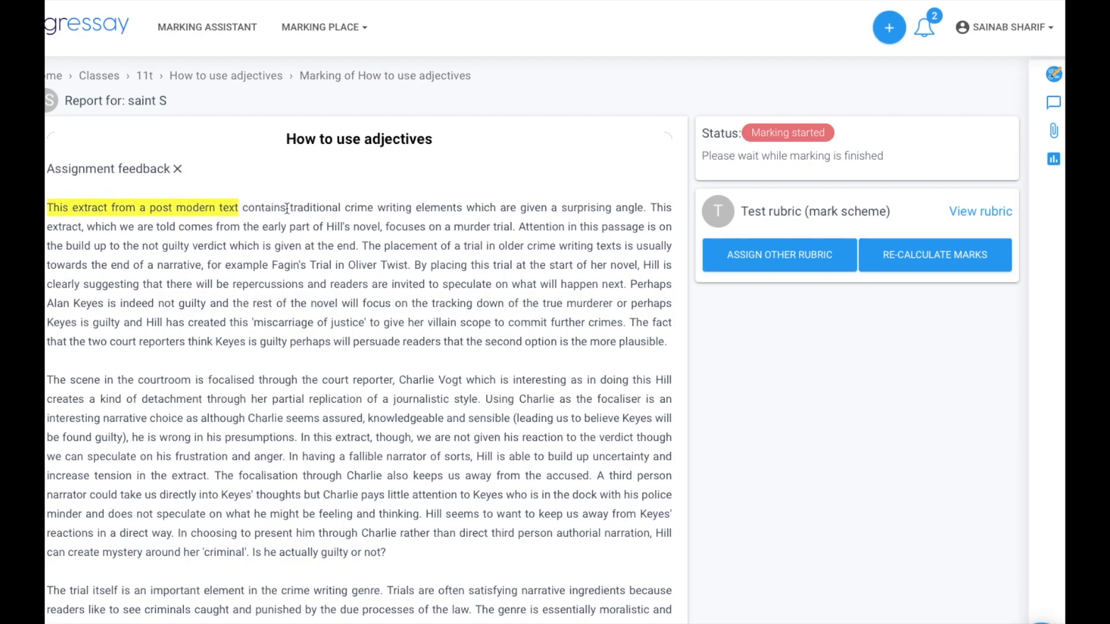
{"action": "left_click_drag", "start_coordinate": [291, 210], "coordinate": [466, 211]}
{"action": "left_click", "coordinate": [296, 187]}
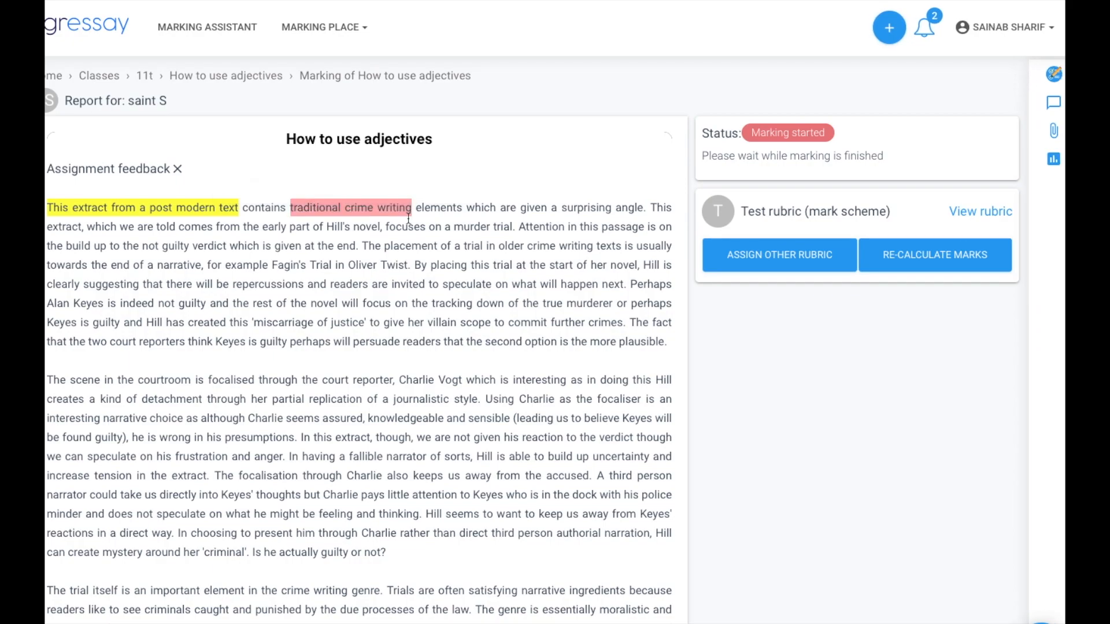
- Comment 'Excellent end to the paragraph!' on the first paragraph's closing sentence
{"action": "left_click_drag", "start_coordinate": [403, 341], "coordinate": [668, 341]}
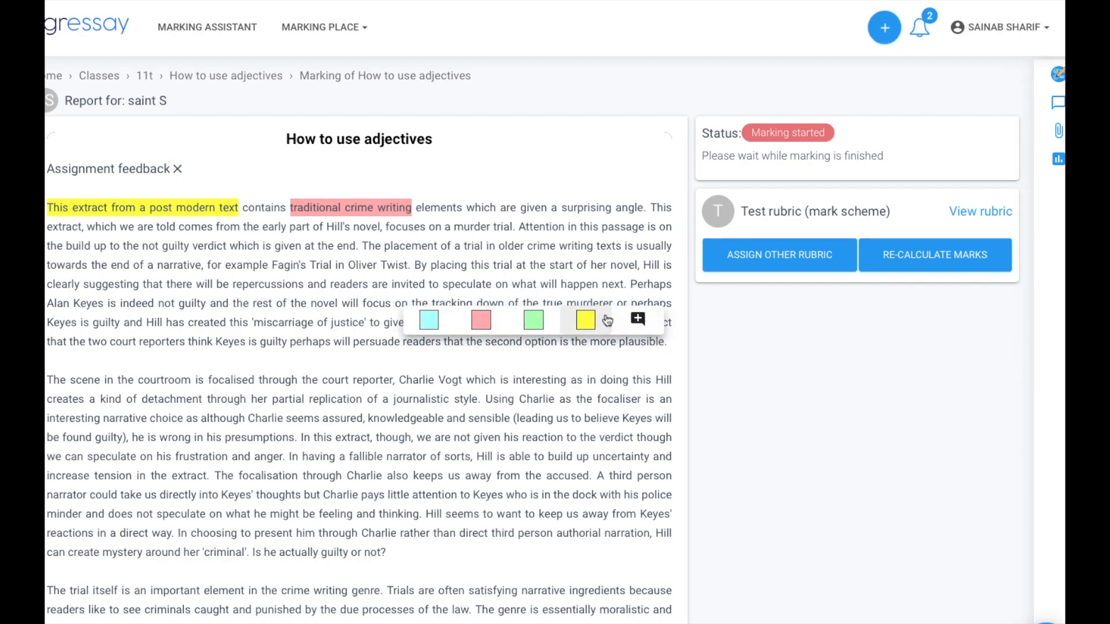
{"action": "left_click", "coordinate": [638, 318]}
{"action": "left_click", "coordinate": [501, 355]}
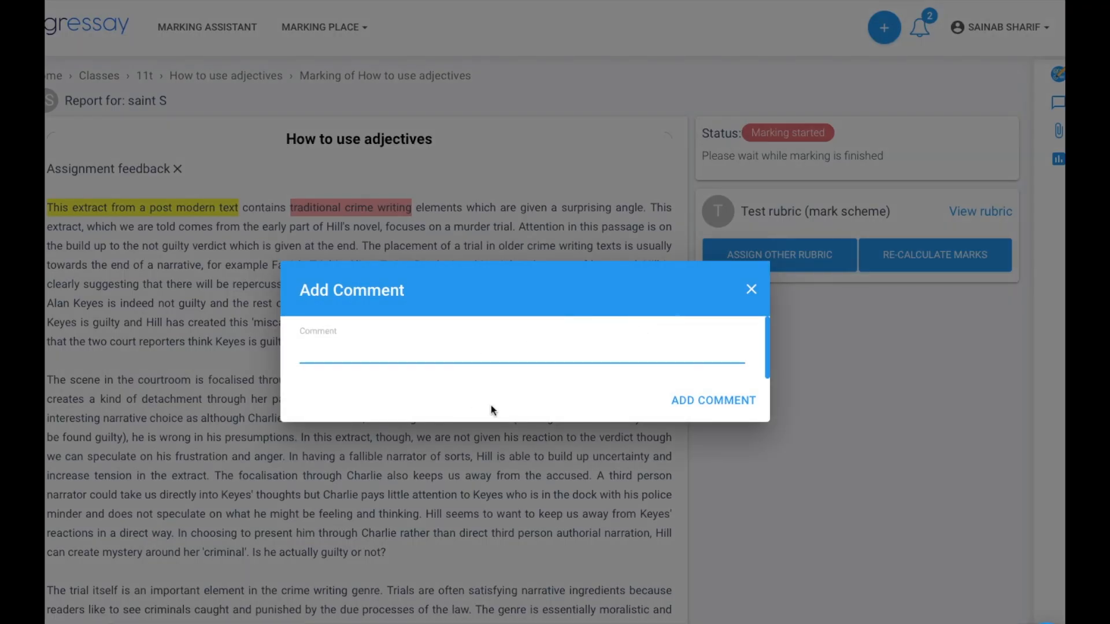
{"action": "type", "text": "Excellent end to the"}
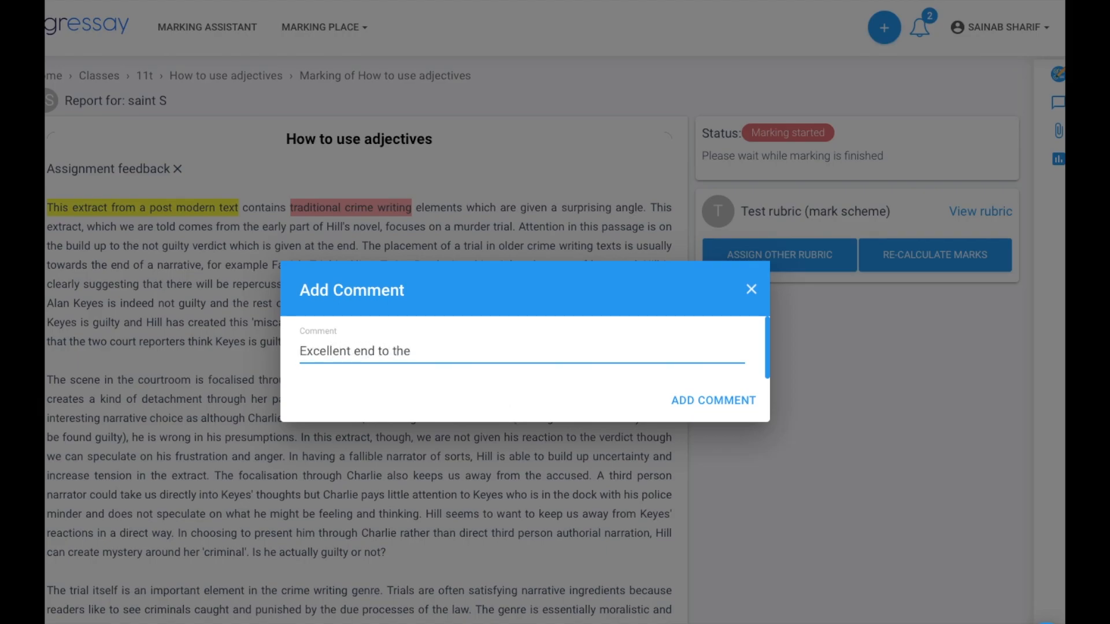
{"action": "type", "text": " paragraph!"}
{"action": "left_click", "coordinate": [694, 402]}
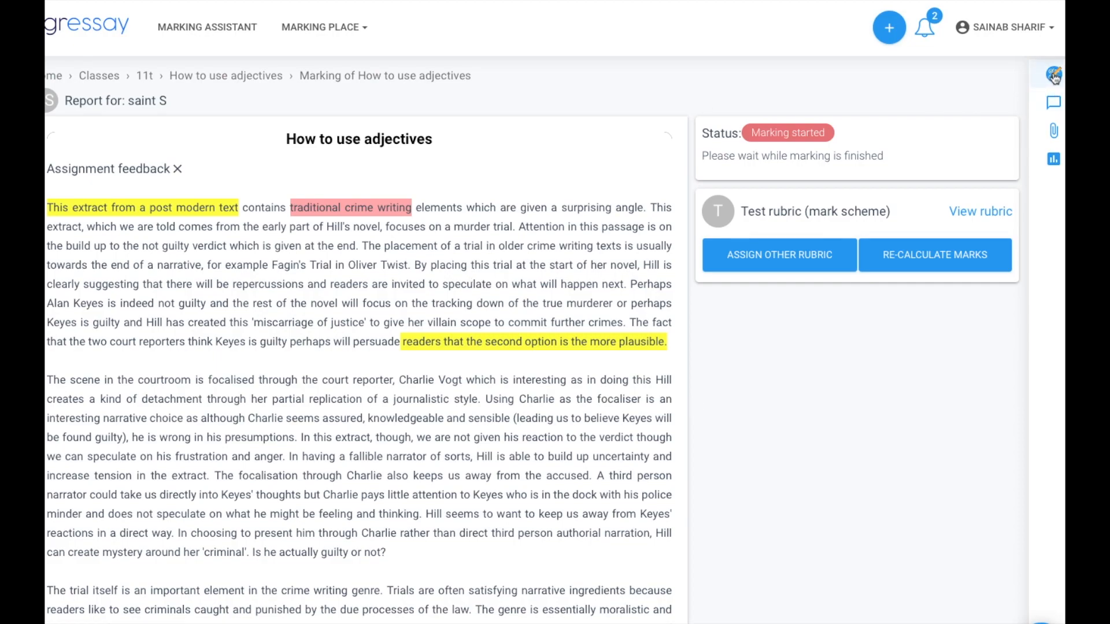
{"action": "left_click", "coordinate": [517, 340]}
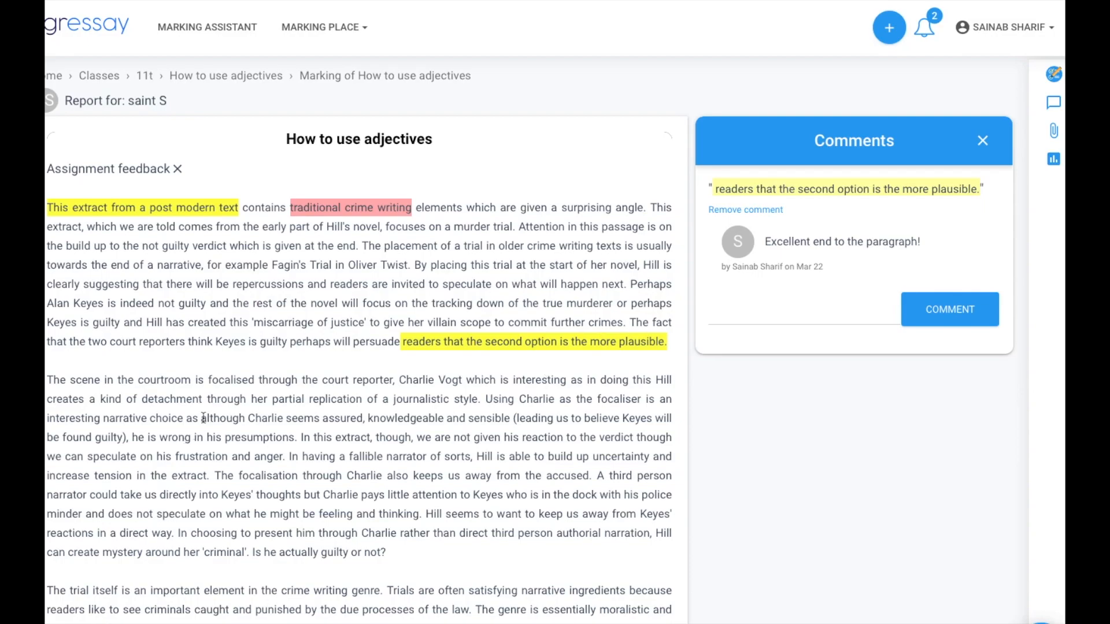
- Highlight 'although Charlie seems assured,' green and 'fallible narrator of sorts,' pink, then reload the report
{"action": "left_click_drag", "start_coordinate": [201, 418], "coordinate": [369, 418]}
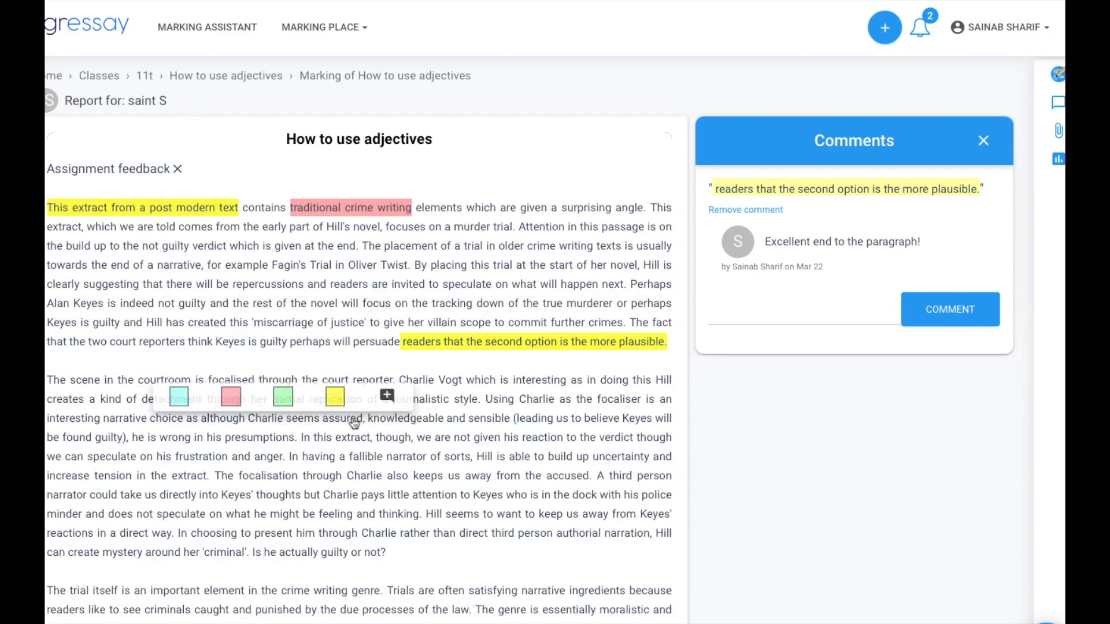
{"action": "left_click", "coordinate": [277, 396]}
{"action": "left_click_drag", "start_coordinate": [349, 457], "coordinate": [473, 461]}
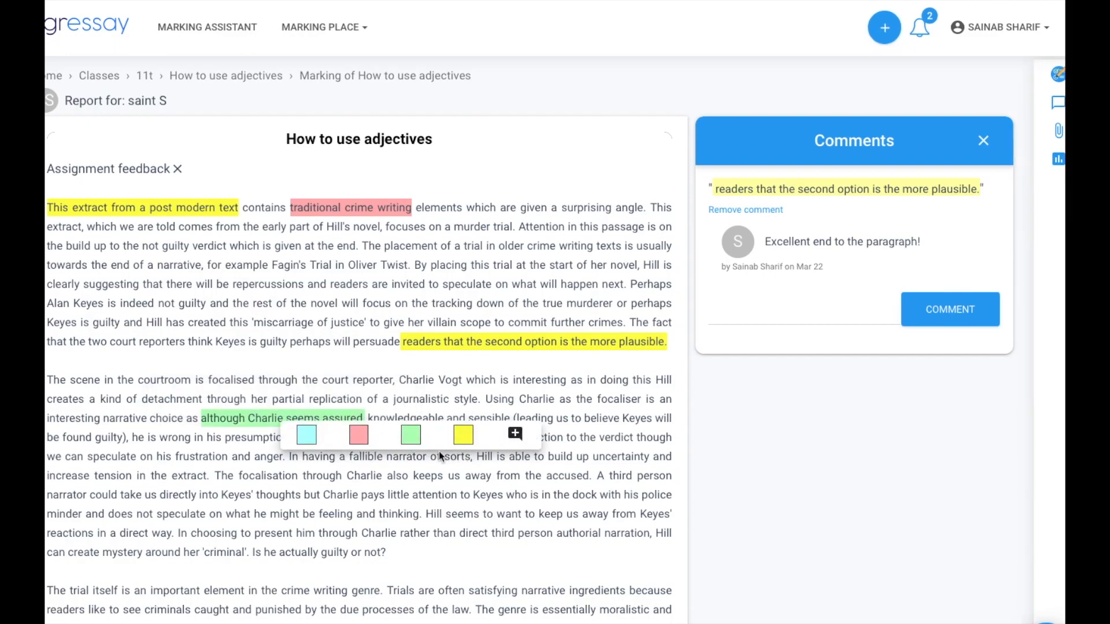
{"action": "left_click", "coordinate": [360, 437]}
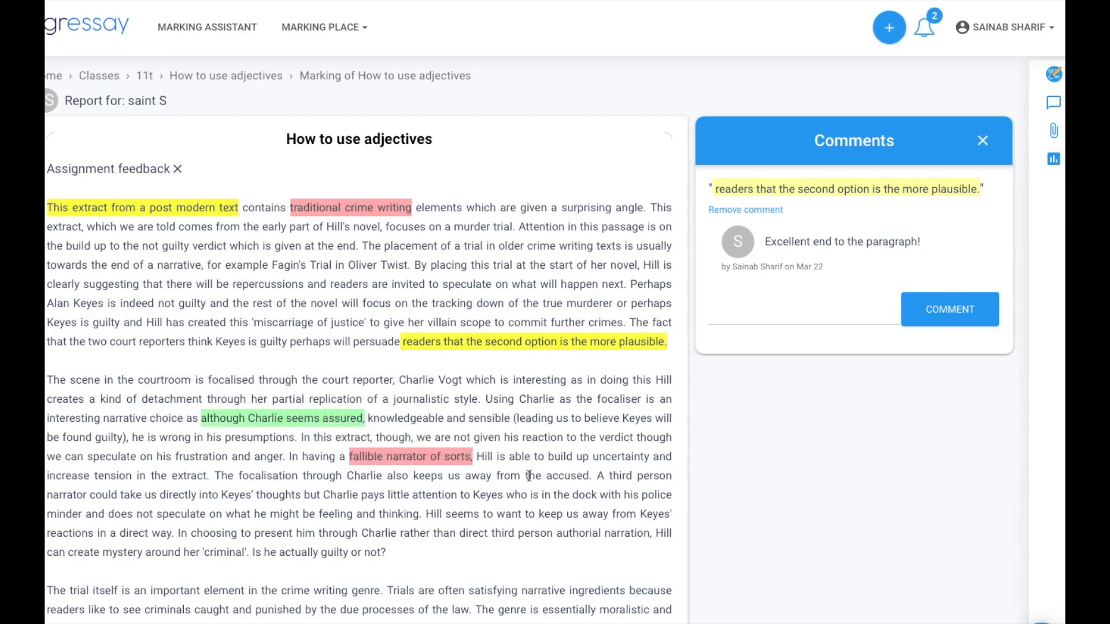
{"action": "left_click", "coordinate": [451, 457]}
{"action": "left_click_drag", "start_coordinate": [475, 458], "coordinate": [350, 457]}
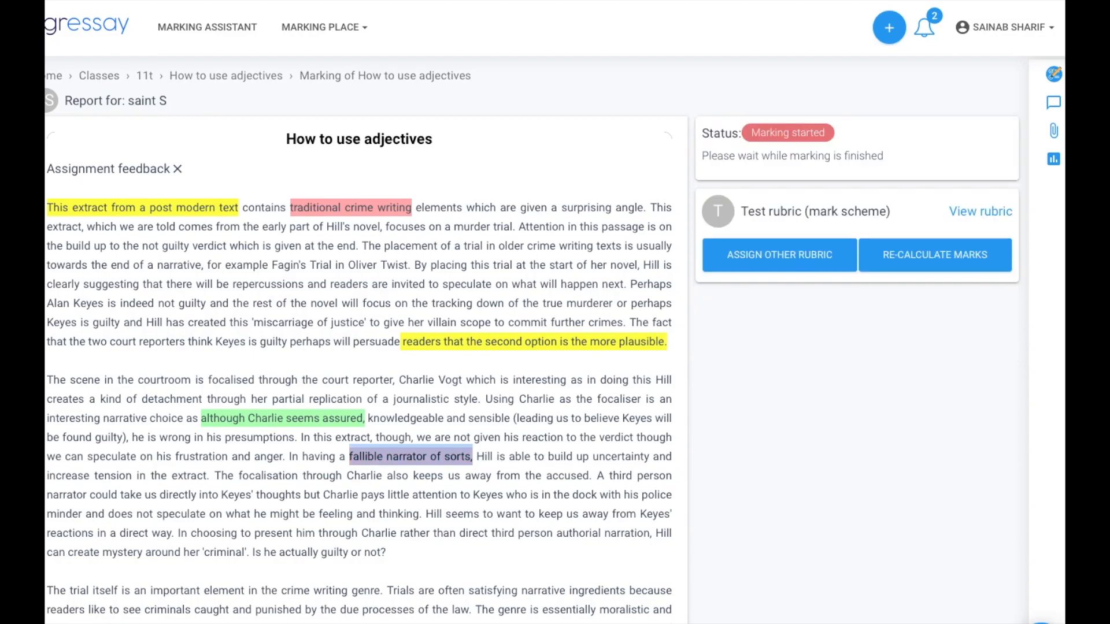
{"action": "key", "text": "F5"}
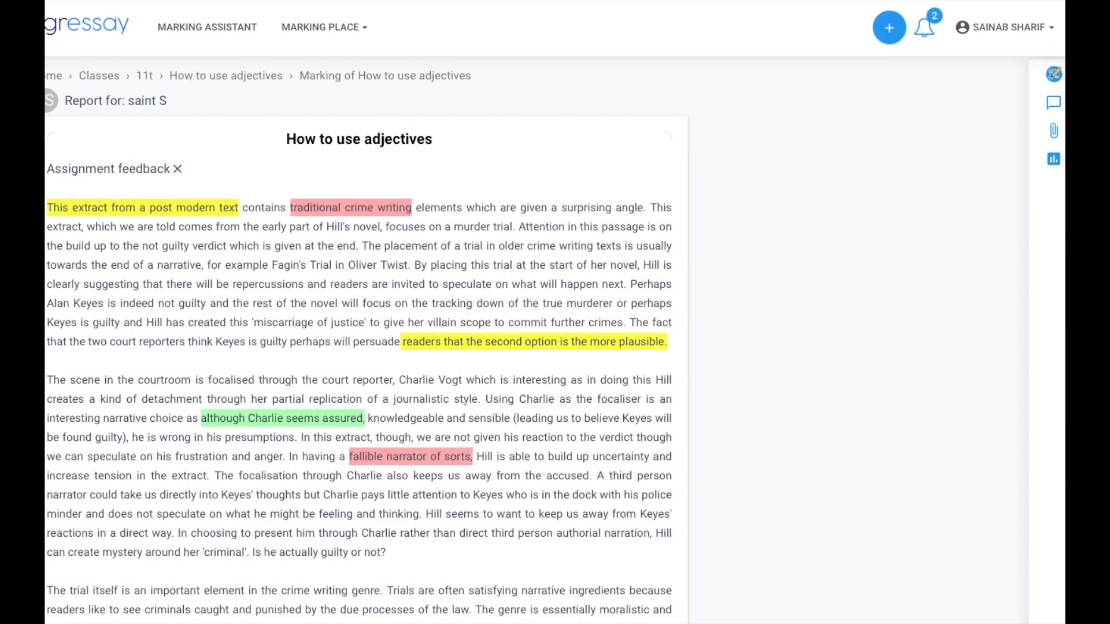
{"action": "left_click", "coordinate": [1048, 78]}
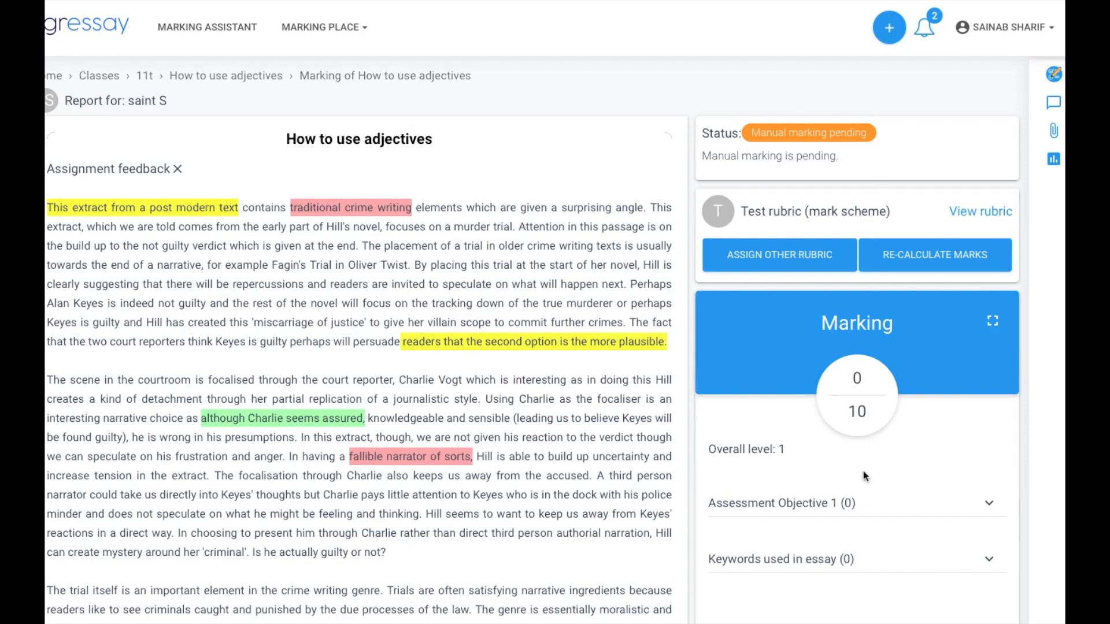
- Score Sentence Structure criteria: wide range of sentences 1, all sentence types used accurately 2
{"action": "scroll", "coordinate": [865, 476], "scroll_direction": "down", "scroll_amount": 2}
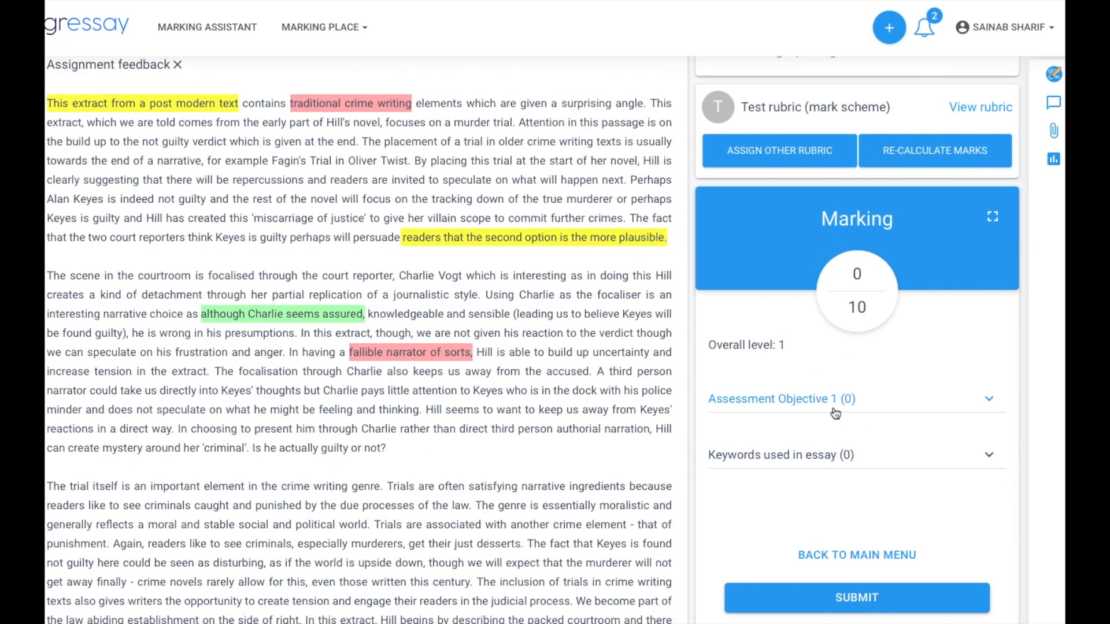
{"action": "left_click", "coordinate": [835, 412]}
{"action": "left_click", "coordinate": [834, 463]}
{"action": "scroll", "coordinate": [835, 464], "scroll_direction": "down", "scroll_amount": 1}
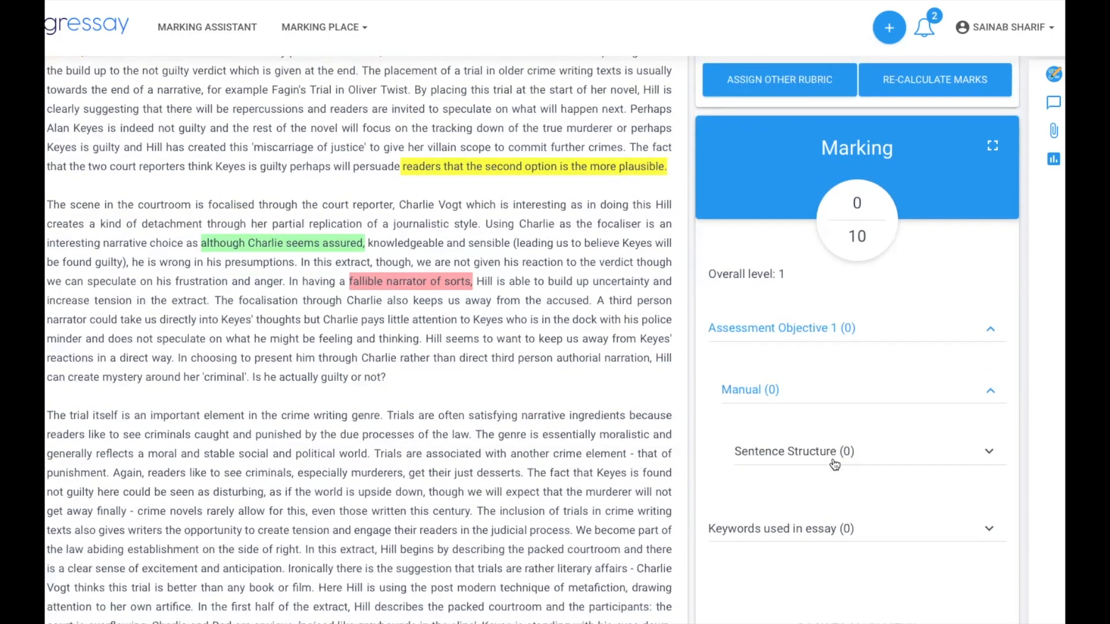
{"action": "left_click", "coordinate": [835, 463]}
{"action": "scroll", "coordinate": [892, 533], "scroll_direction": "down", "scroll_amount": 2}
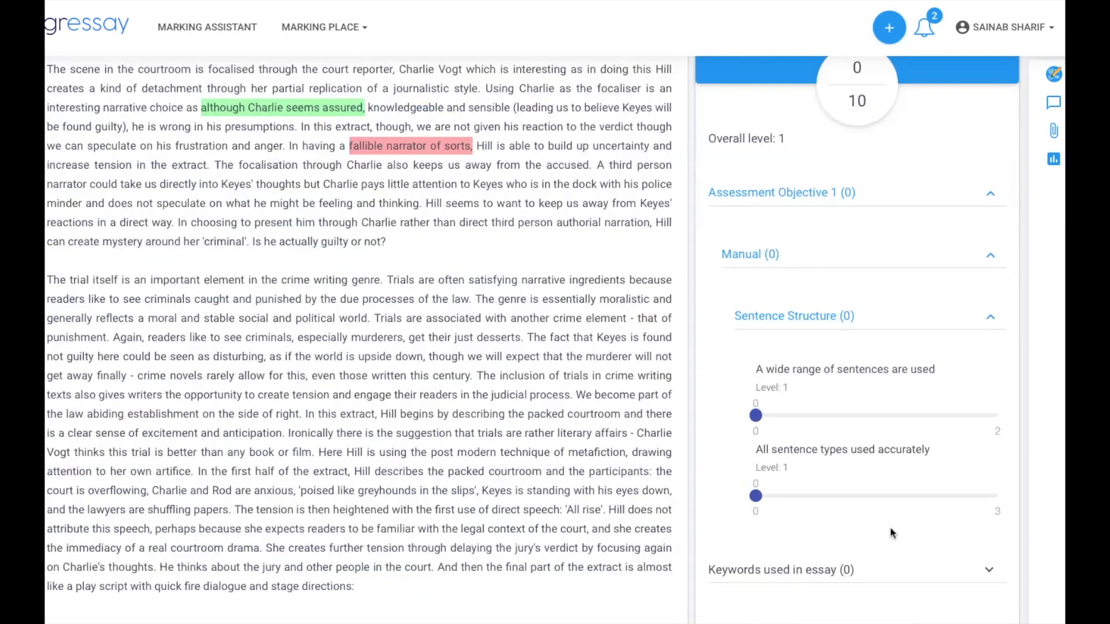
{"action": "scroll", "coordinate": [892, 533], "scroll_direction": "up", "scroll_amount": 1}
{"action": "left_click", "coordinate": [866, 450]}
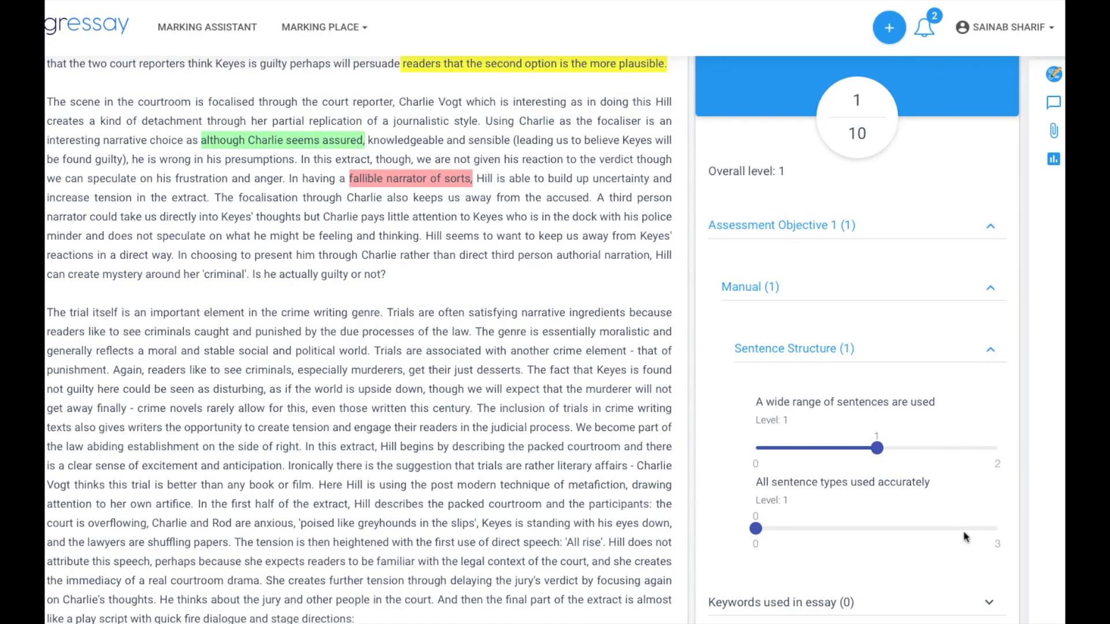
{"action": "left_click", "coordinate": [943, 534]}
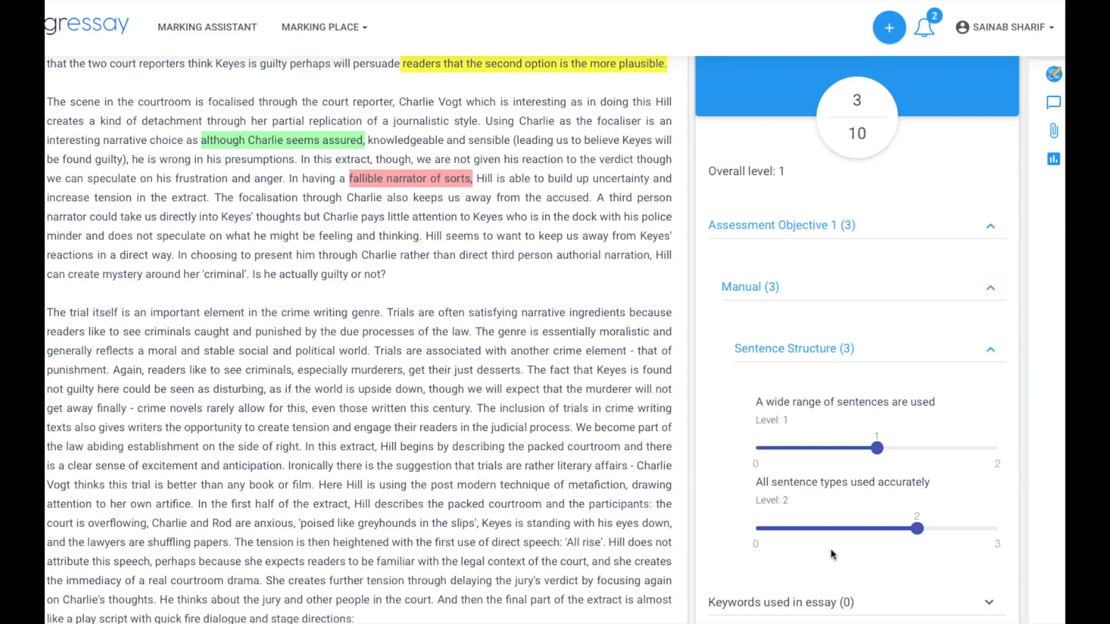
- Show the Inference verbs keyword count breakdown under Keywords used in essay
{"action": "scroll", "coordinate": [861, 553], "scroll_direction": "down", "scroll_amount": 2}
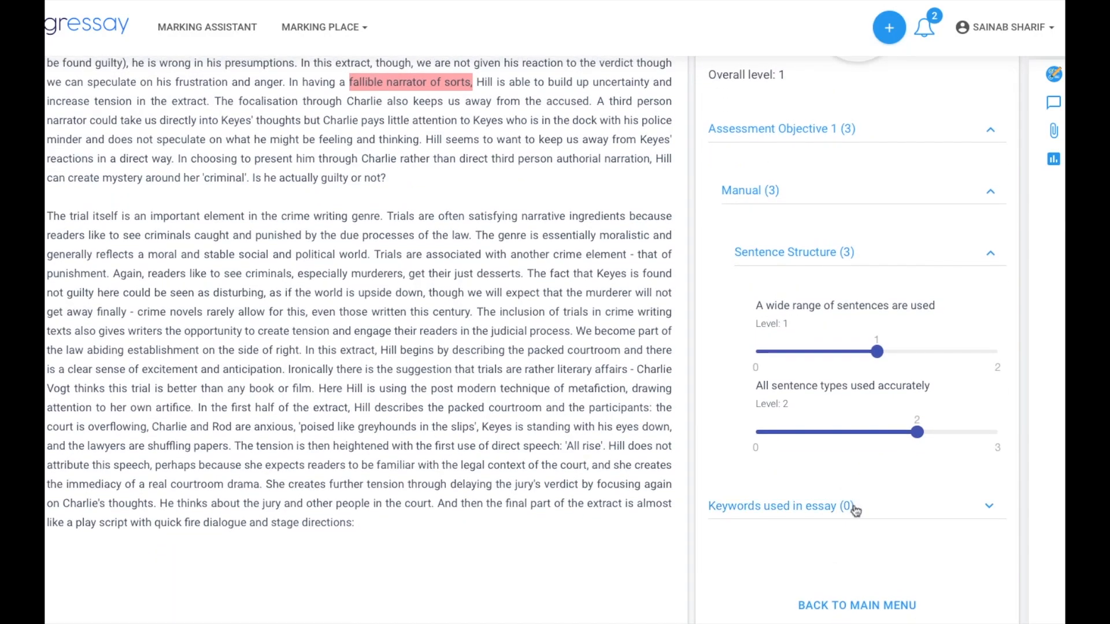
{"action": "left_click", "coordinate": [850, 506]}
{"action": "scroll", "coordinate": [873, 537], "scroll_direction": "down", "scroll_amount": 2}
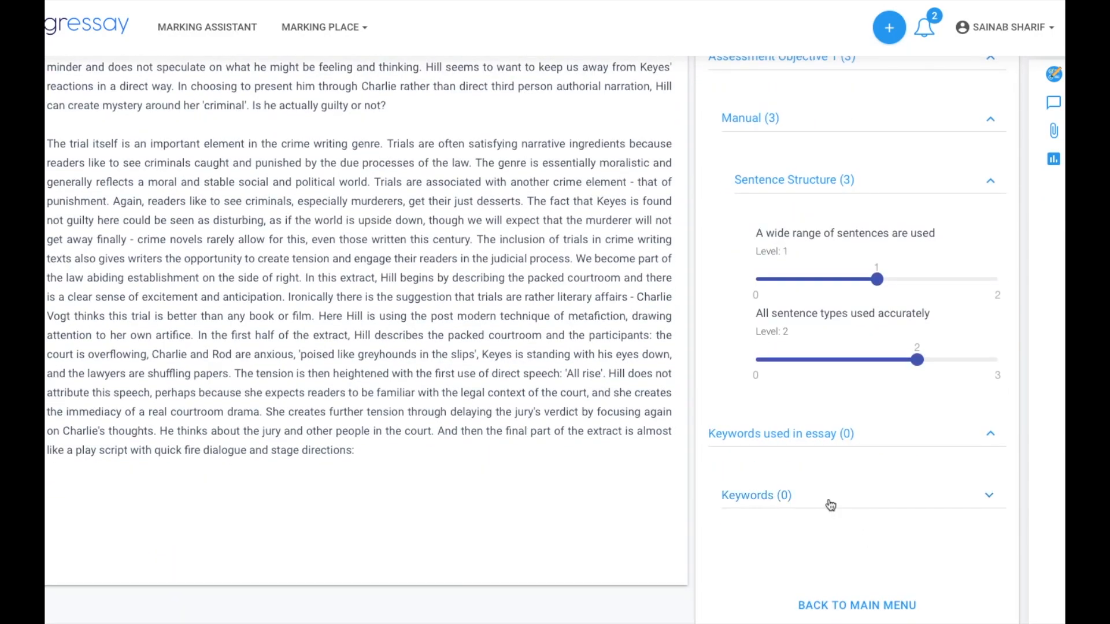
{"action": "left_click", "coordinate": [830, 505]}
{"action": "scroll", "coordinate": [884, 527], "scroll_direction": "down", "scroll_amount": 2}
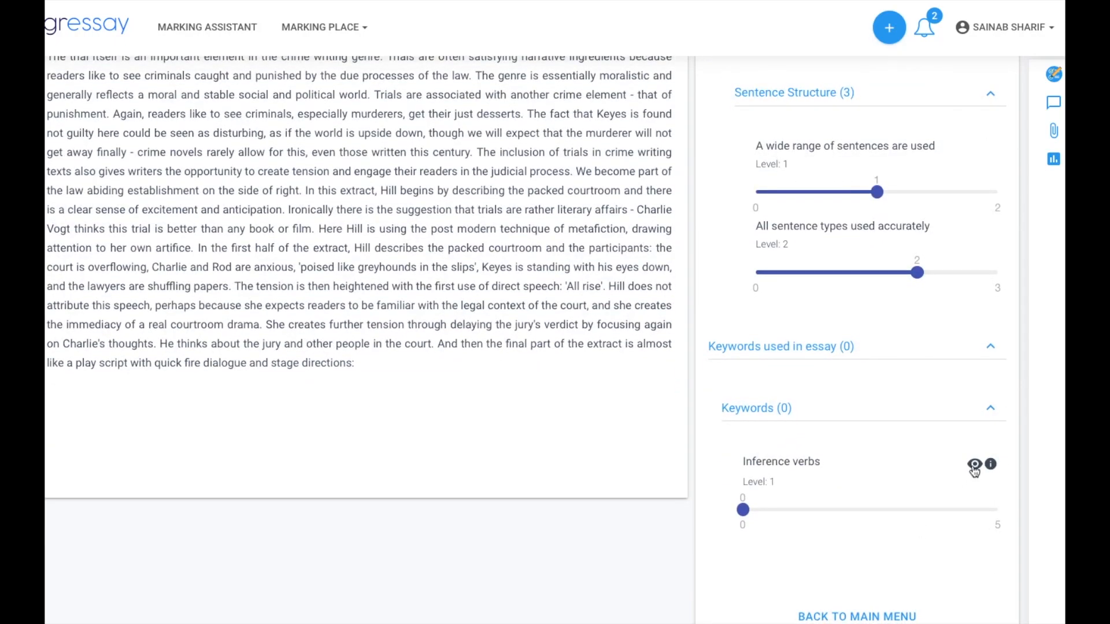
{"action": "scroll", "coordinate": [975, 468], "scroll_direction": "up", "scroll_amount": 1}
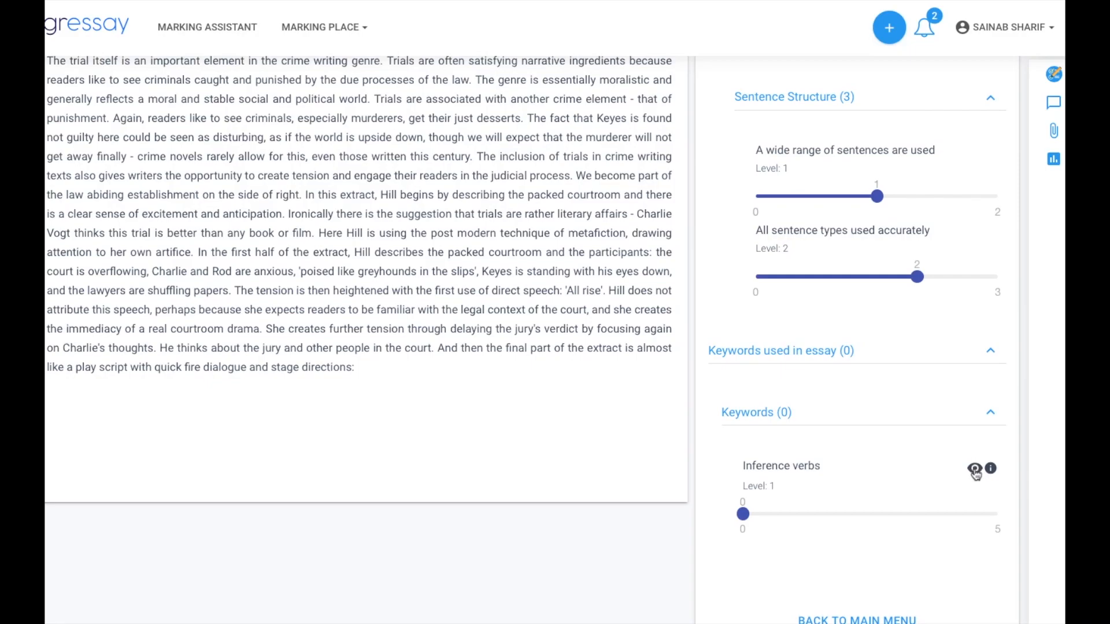
{"action": "scroll", "coordinate": [969, 488], "scroll_direction": "down", "scroll_amount": 1}
{"action": "left_click", "coordinate": [990, 453]}
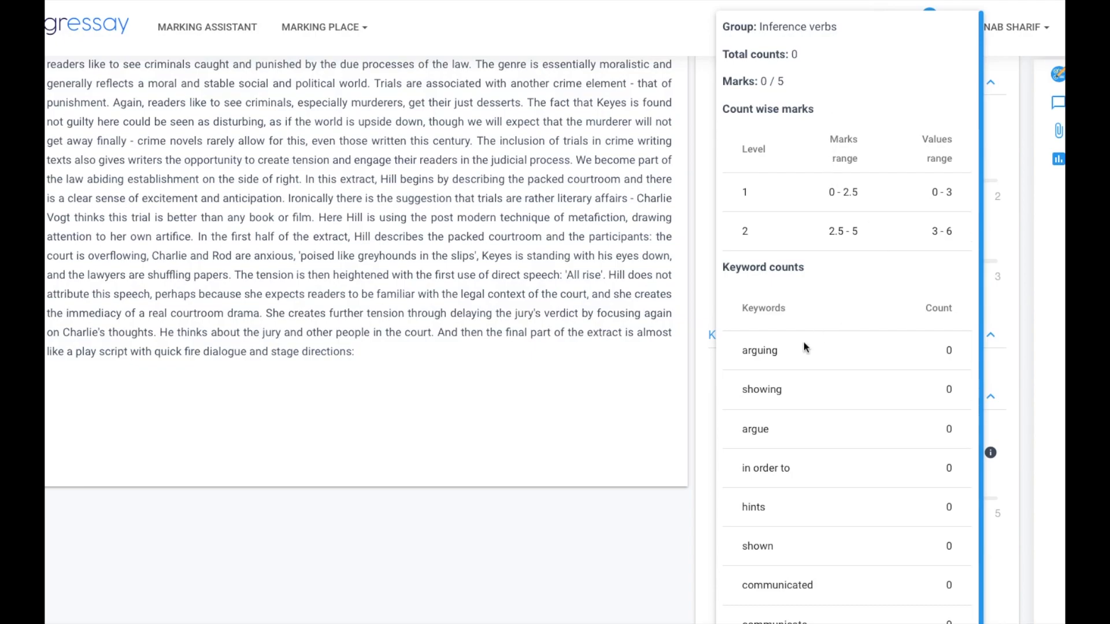
- Check the Inference verbs keyword counts and score that criterion 2, making Keywords (2)
{"action": "scroll", "coordinate": [839, 492], "scroll_direction": "down", "scroll_amount": 1}
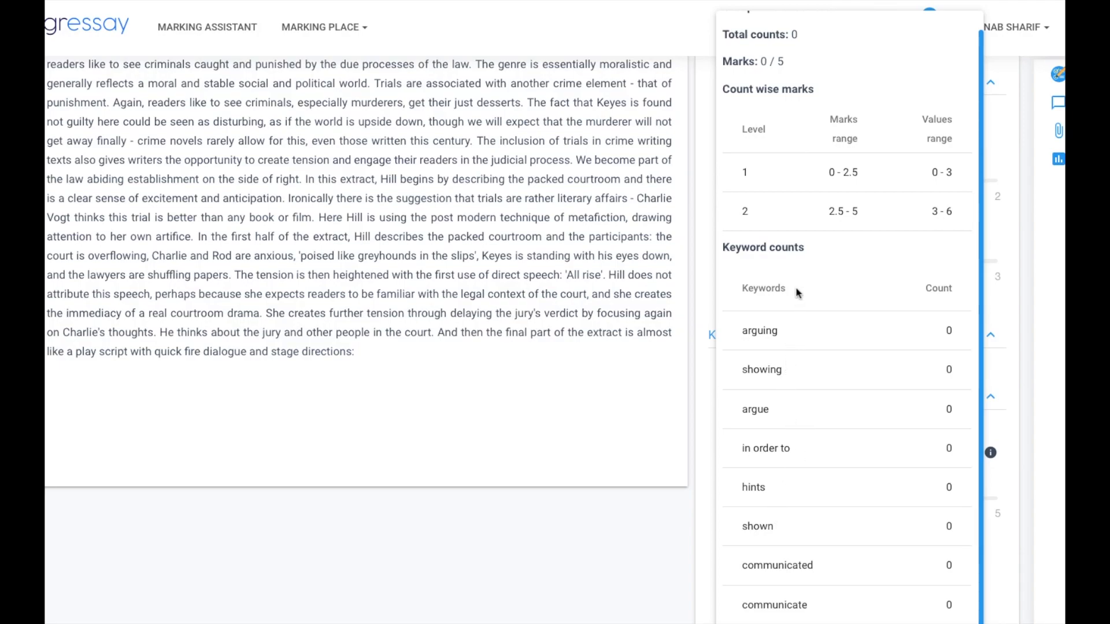
{"action": "scroll", "coordinate": [850, 317], "scroll_direction": "up", "scroll_amount": 1}
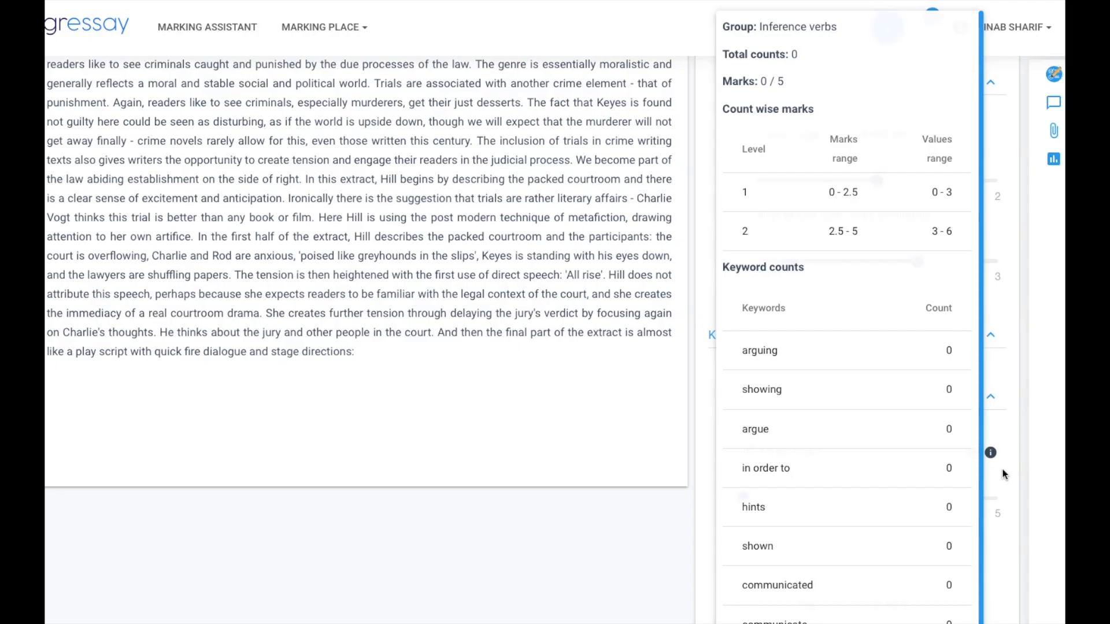
{"action": "left_click", "coordinate": [845, 500]}
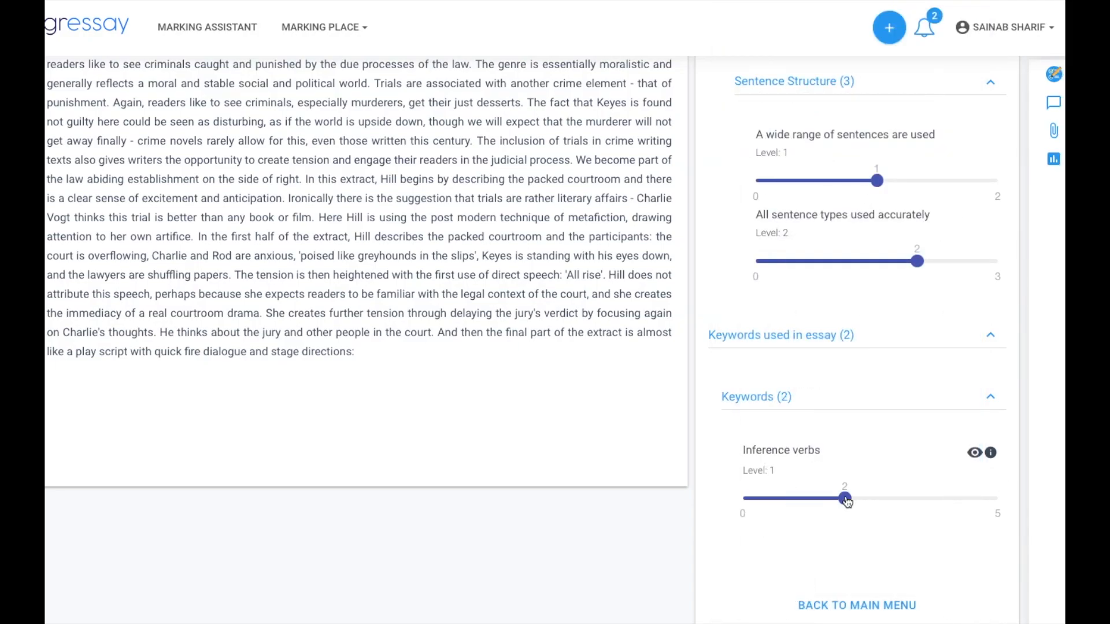
- Raise Inference verbs to 4 and SUBMIT the marking for an overall 7/10
{"action": "left_click", "coordinate": [933, 498]}
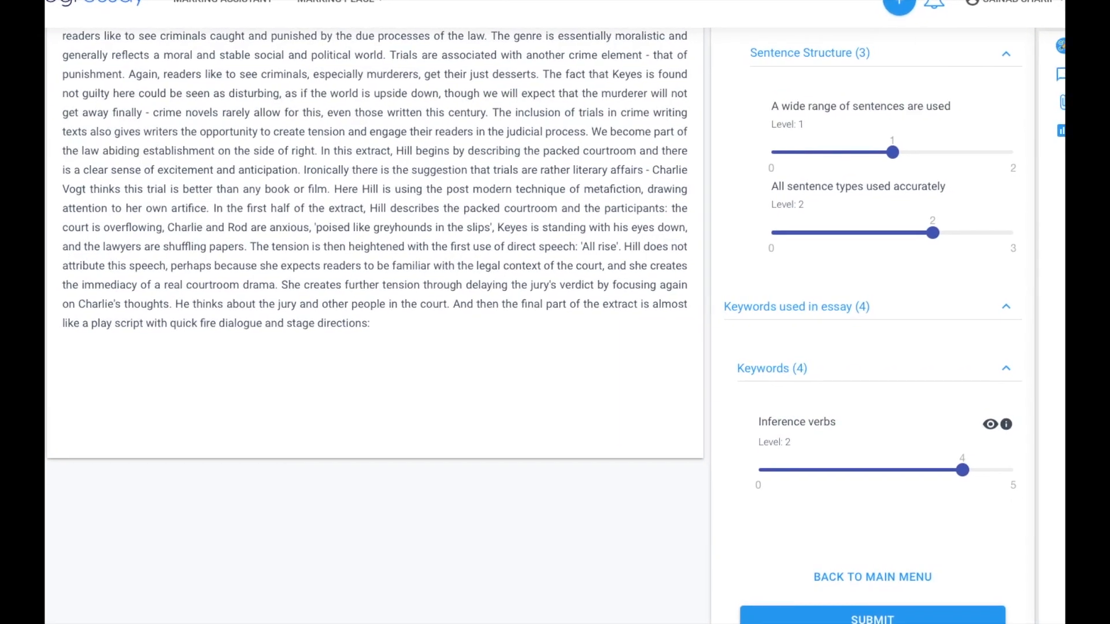
{"action": "scroll", "coordinate": [951, 541], "scroll_direction": "down", "scroll_amount": 1}
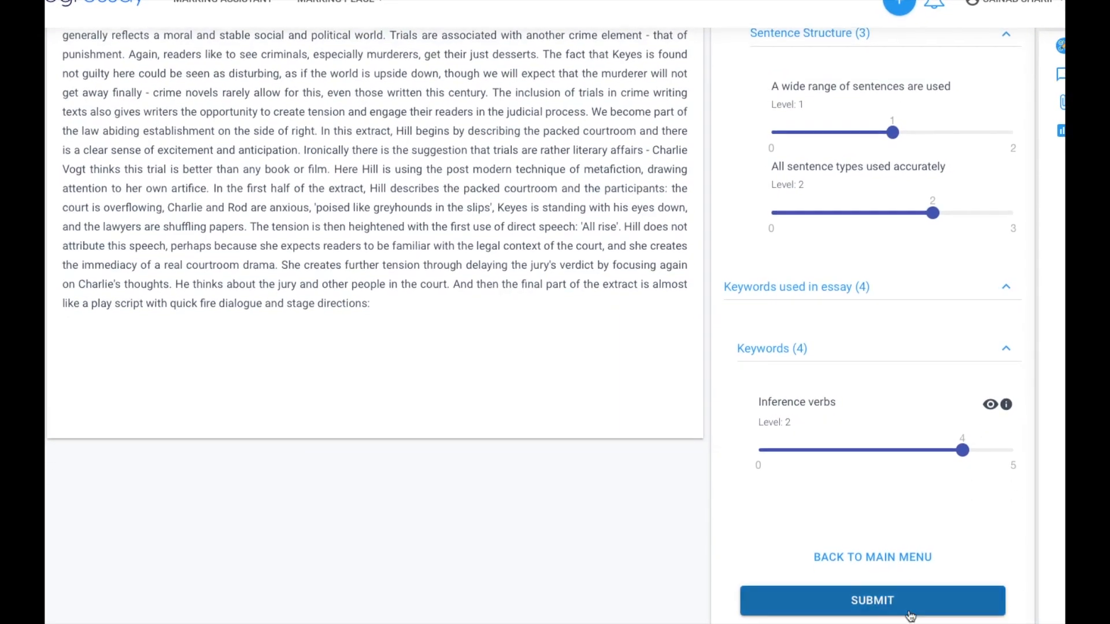
{"action": "left_click", "coordinate": [876, 604]}
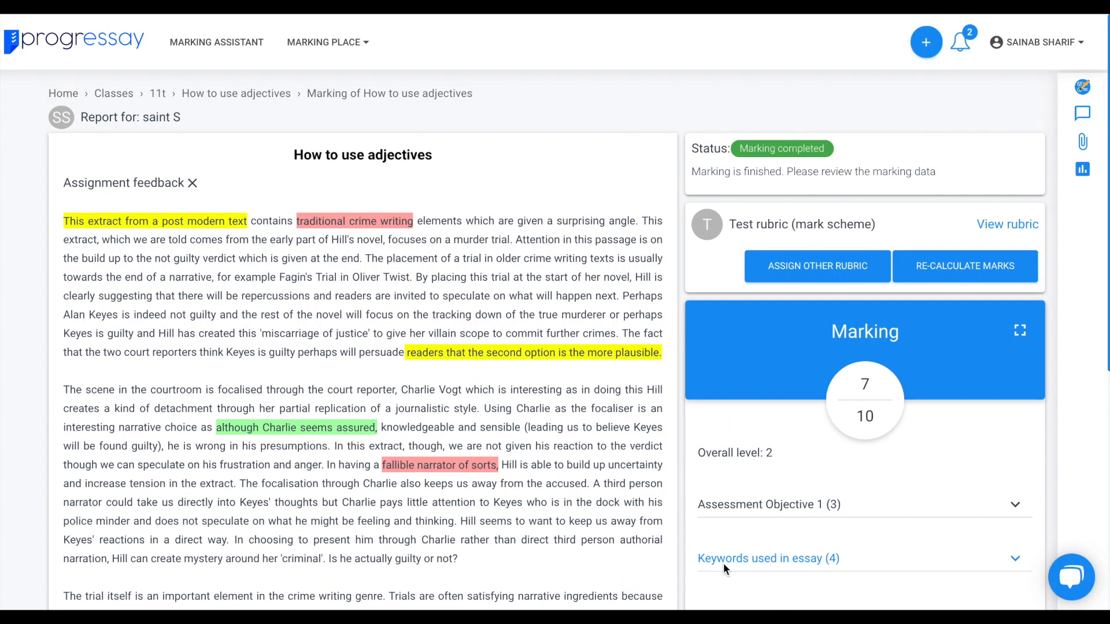
{"action": "scroll", "coordinate": [723, 563], "scroll_direction": "down", "scroll_amount": 2}
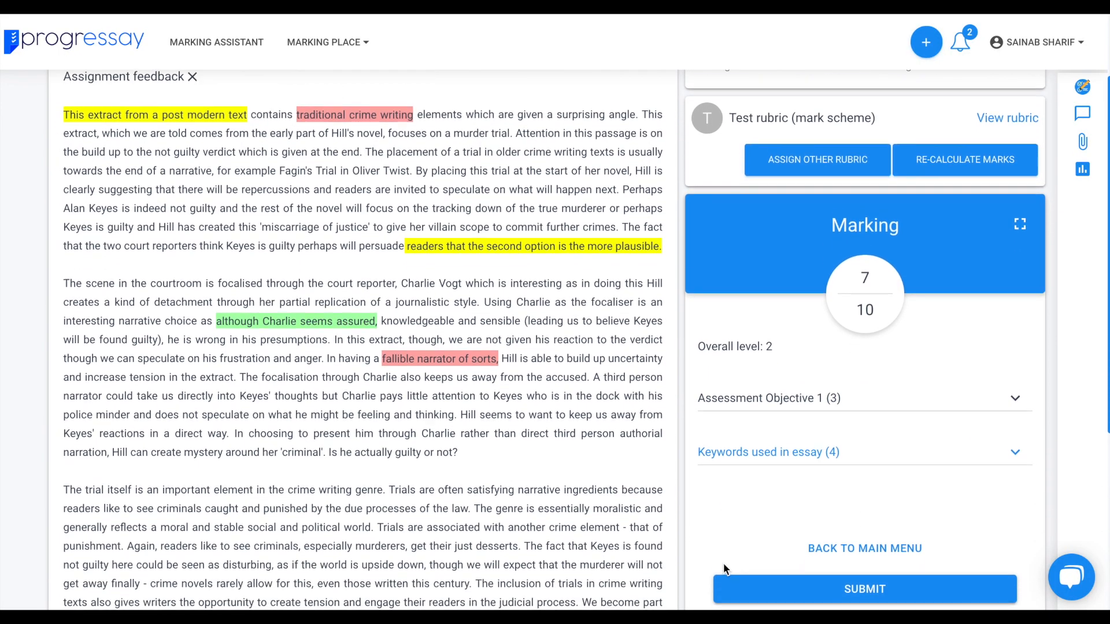
{"action": "scroll", "coordinate": [723, 563], "scroll_direction": "up", "scroll_amount": 3}
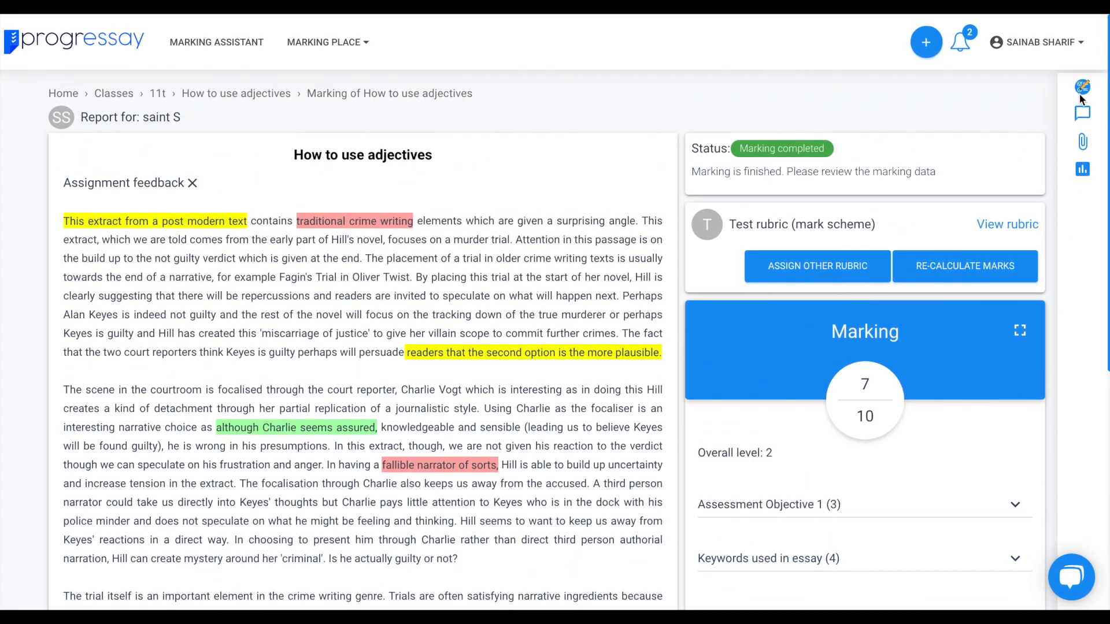
- View the essay's marks charts and the Assessment Objective 1 breakdown by criteria
{"action": "left_click", "coordinate": [1082, 171]}
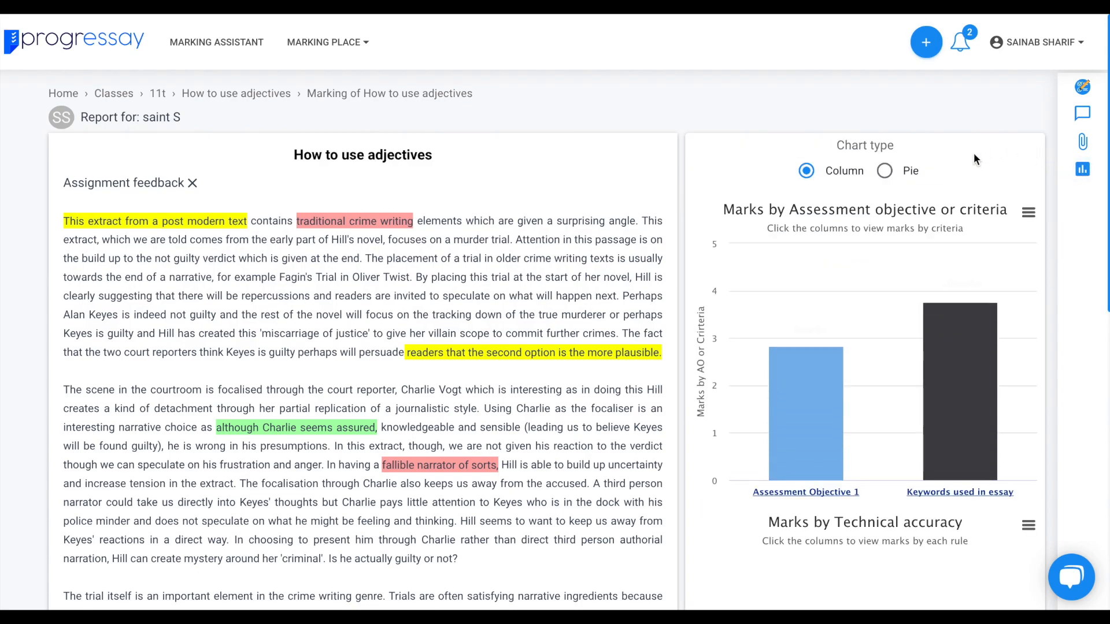
{"action": "mouse_move", "coordinate": [950, 317]}
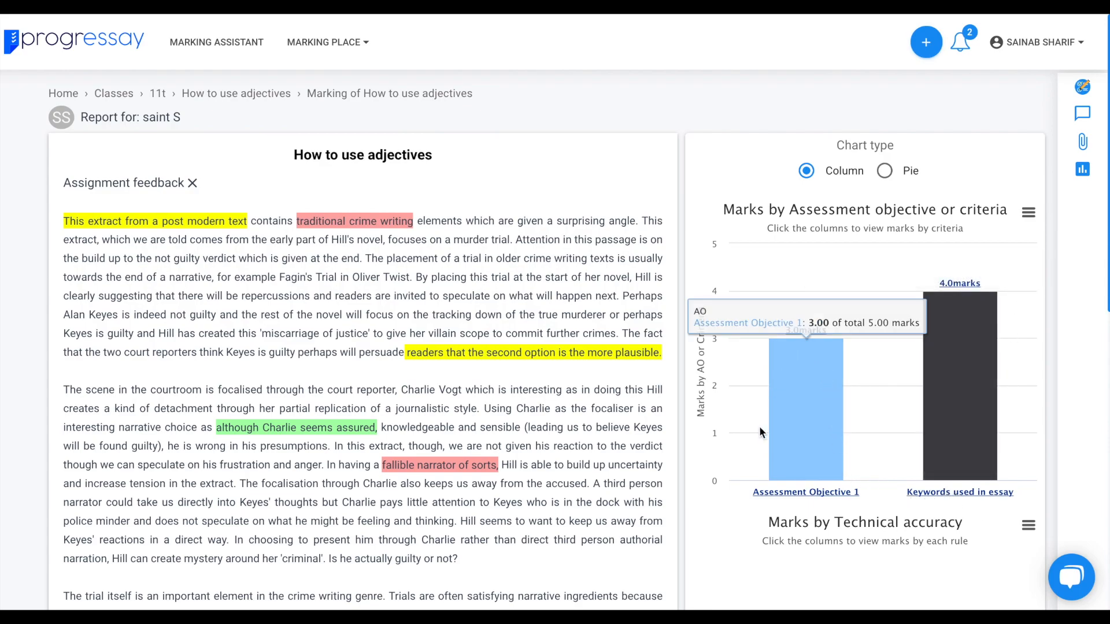
{"action": "left_click", "coordinate": [825, 436]}
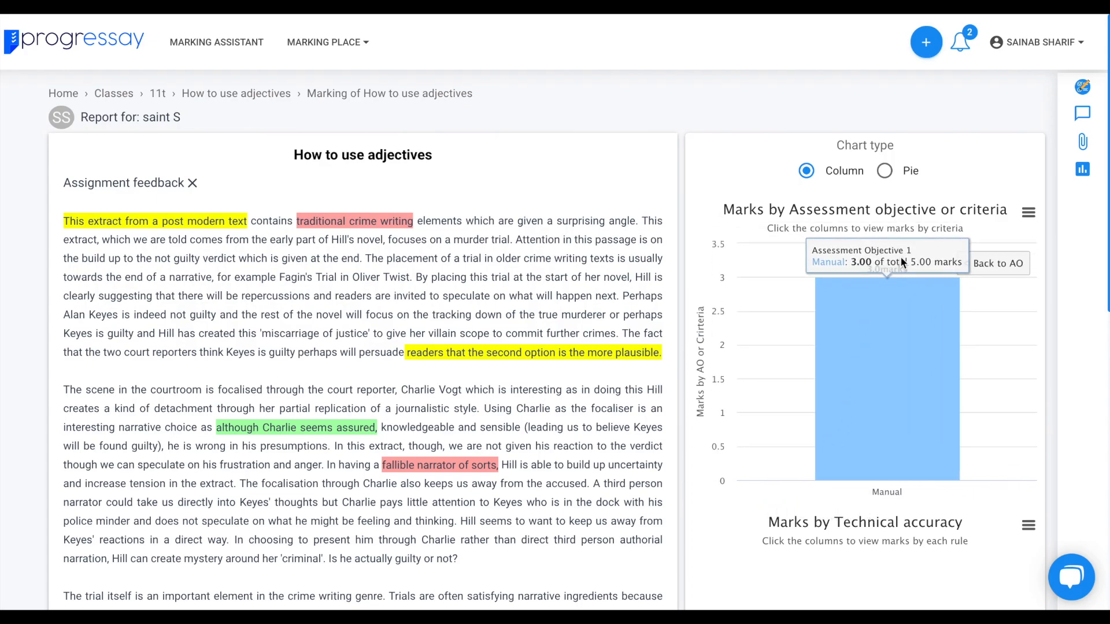
{"action": "left_click", "coordinate": [996, 265]}
- Review the keyword bubbles, then return to the How to use adjectives Student Work list
{"action": "scroll", "coordinate": [894, 379], "scroll_direction": "down", "scroll_amount": 3}
{"action": "scroll", "coordinate": [894, 379], "scroll_direction": "down", "scroll_amount": 5}
{"action": "scroll", "coordinate": [893, 379], "scroll_direction": "down", "scroll_amount": 3}
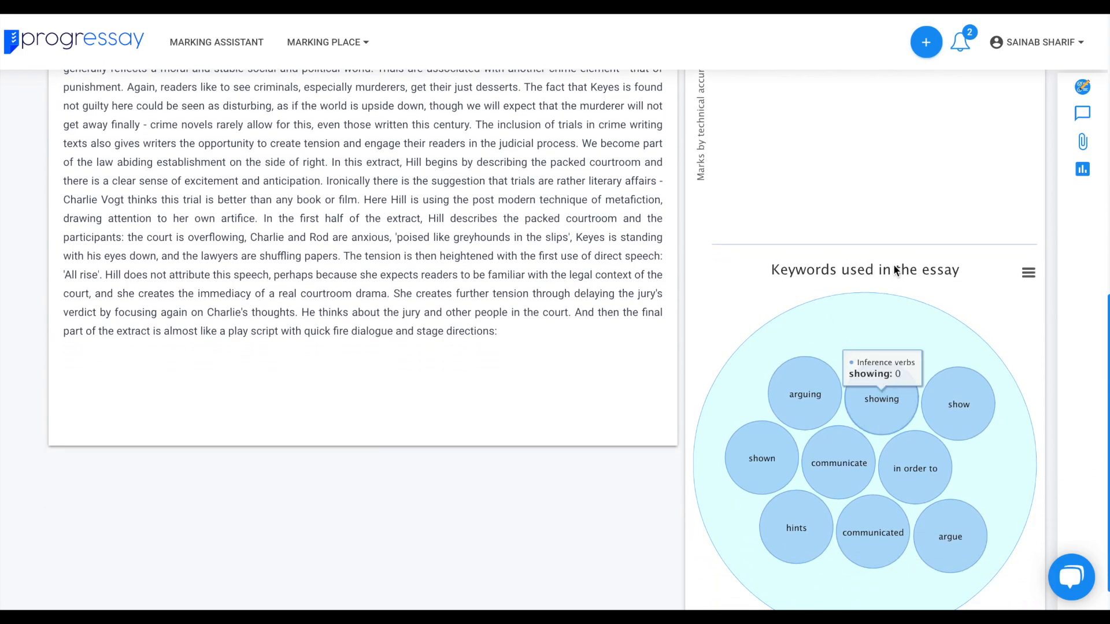
{"action": "scroll", "coordinate": [962, 434], "scroll_direction": "down", "scroll_amount": 1}
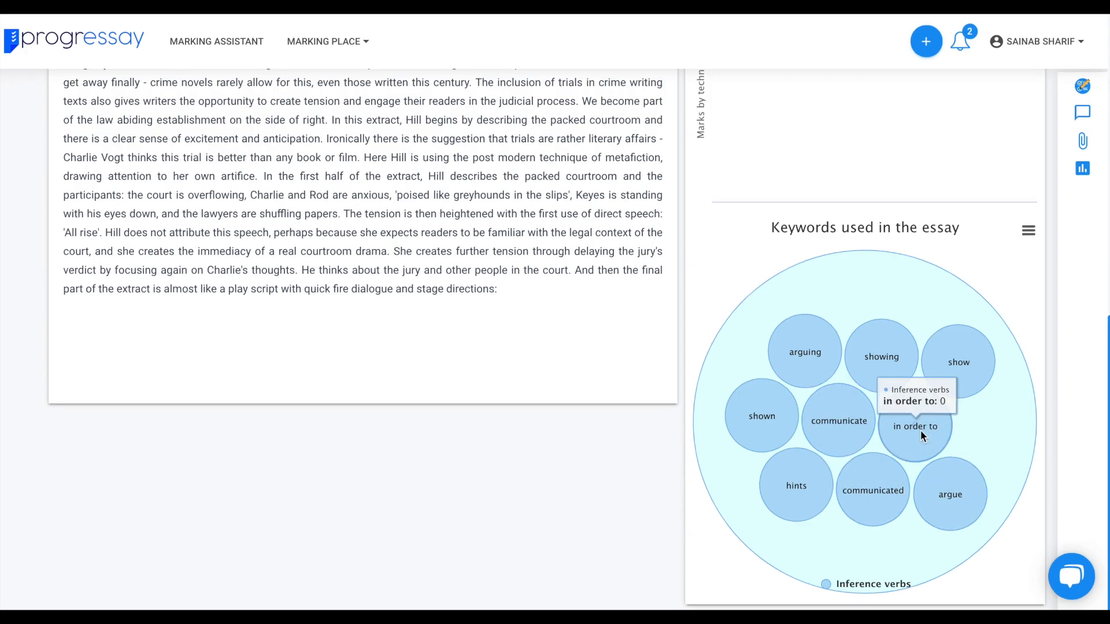
{"action": "scroll", "coordinate": [920, 430], "scroll_direction": "up", "scroll_amount": 8}
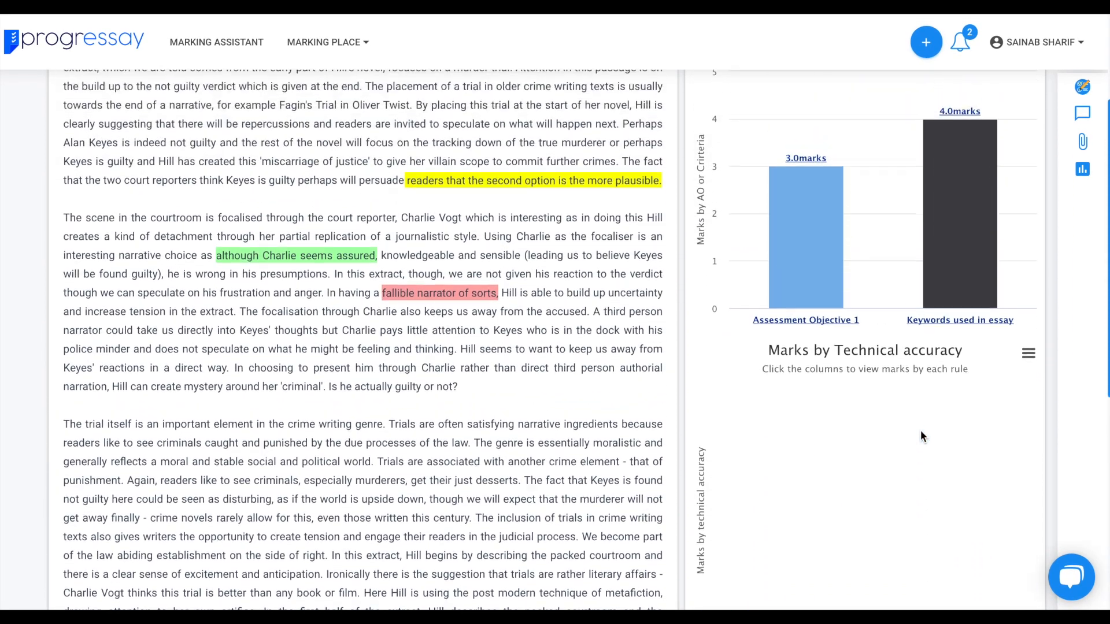
{"action": "scroll", "coordinate": [920, 430], "scroll_direction": "up", "scroll_amount": 3}
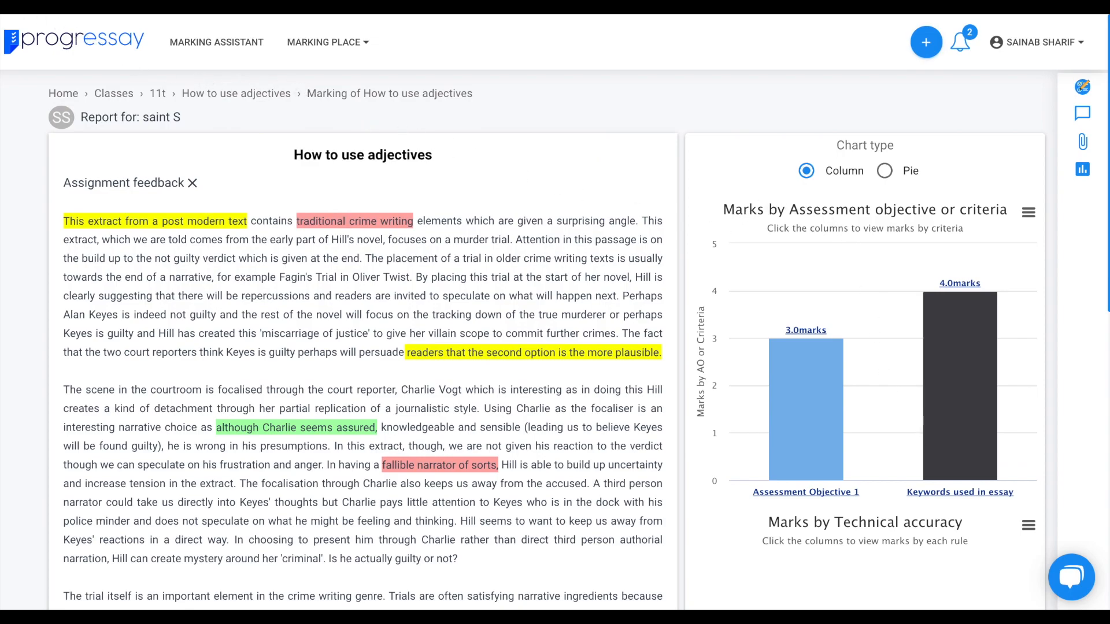
{"action": "key", "text": "alt+Left"}
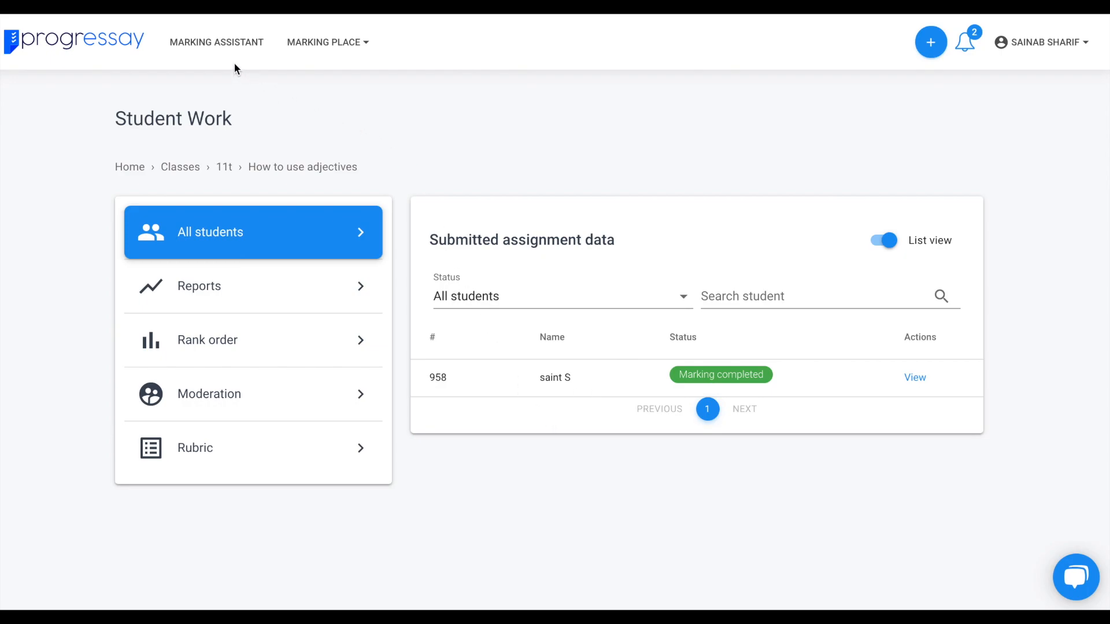
- Choose LOGOUT from the account dropdown to sign the teacher out
{"action": "left_click", "coordinate": [1044, 50]}
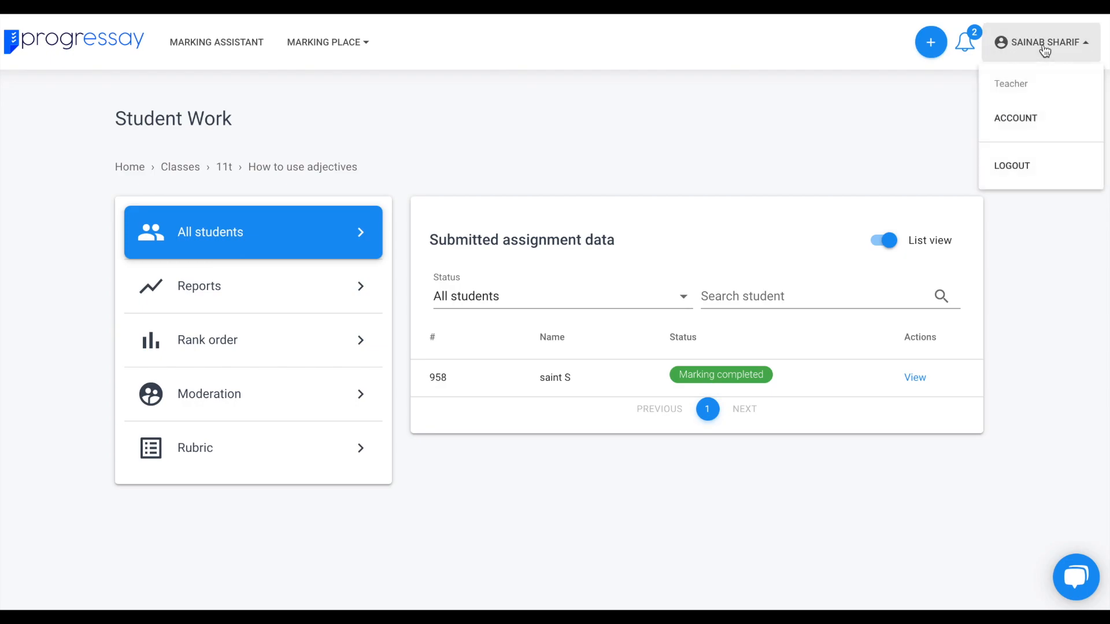
{"action": "left_click", "coordinate": [1013, 167]}
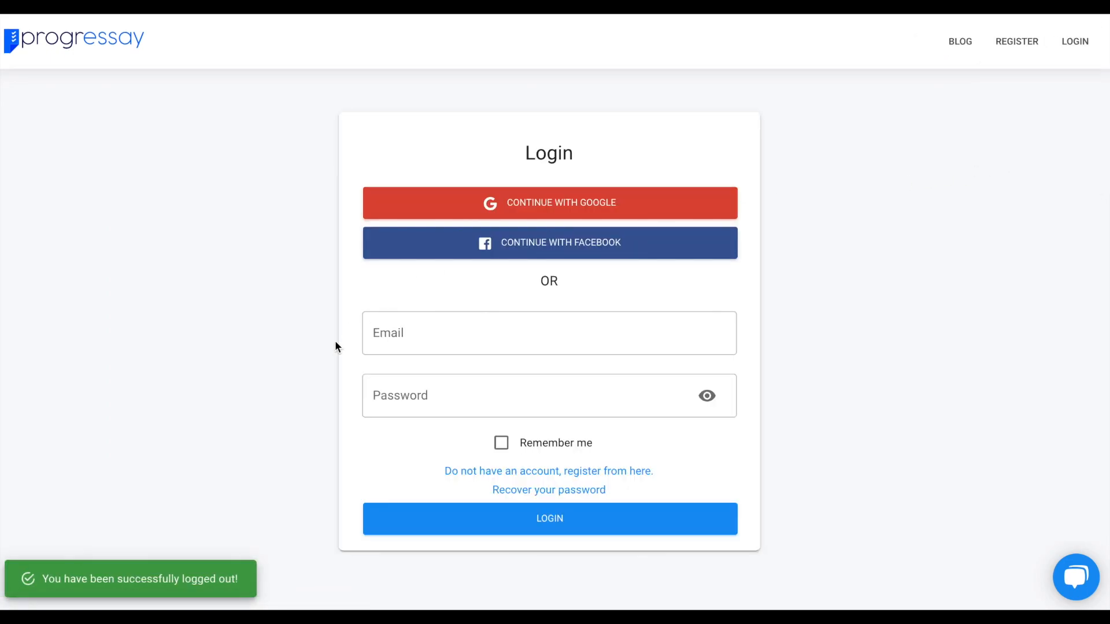